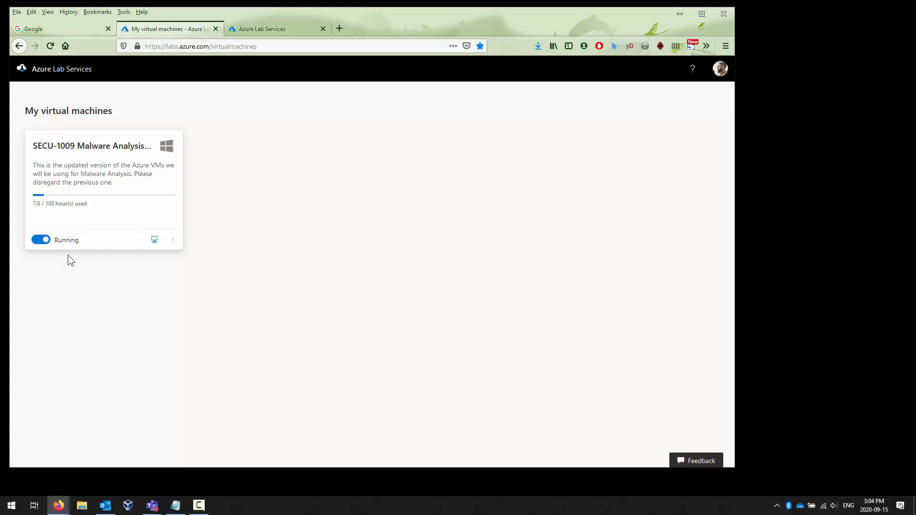
Connect to the SECU-1009 Malware Analysis VM over Remote Desktop using the account password.
left_click(154, 240)
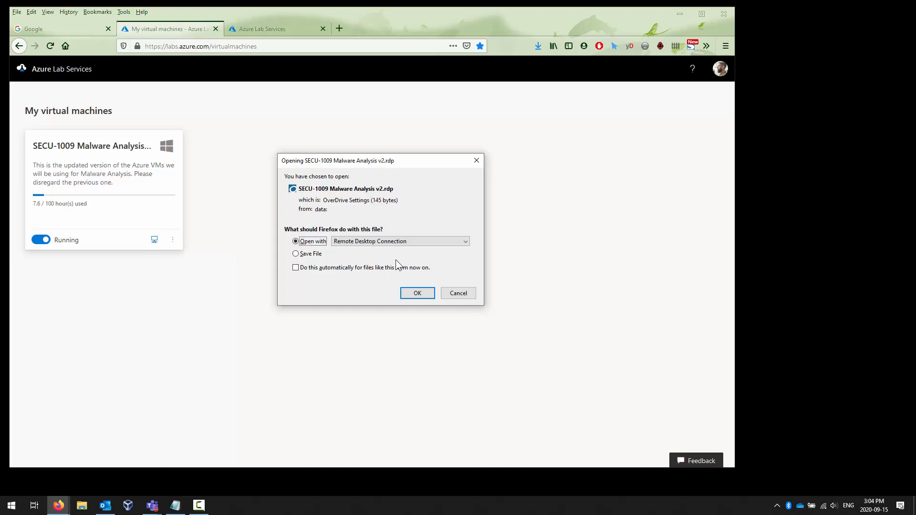
left_click(418, 294)
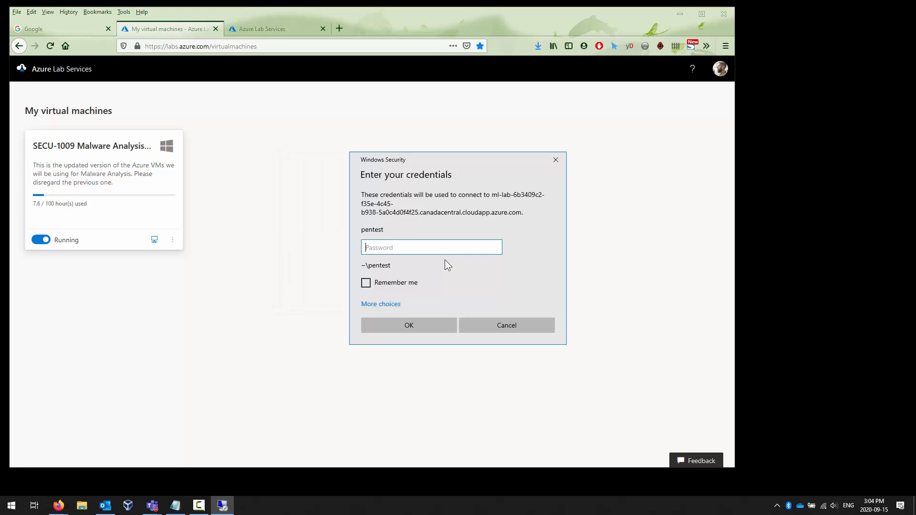
type("••••••••")
key("BackSpace")
key("BackSpace")
key("BackSpace")
key("BackSpace")
key("BackSpace")
key("BackSpace")
key("BackSpace")
key("BackSpace")
type("•••••••••••••")
key("Return")
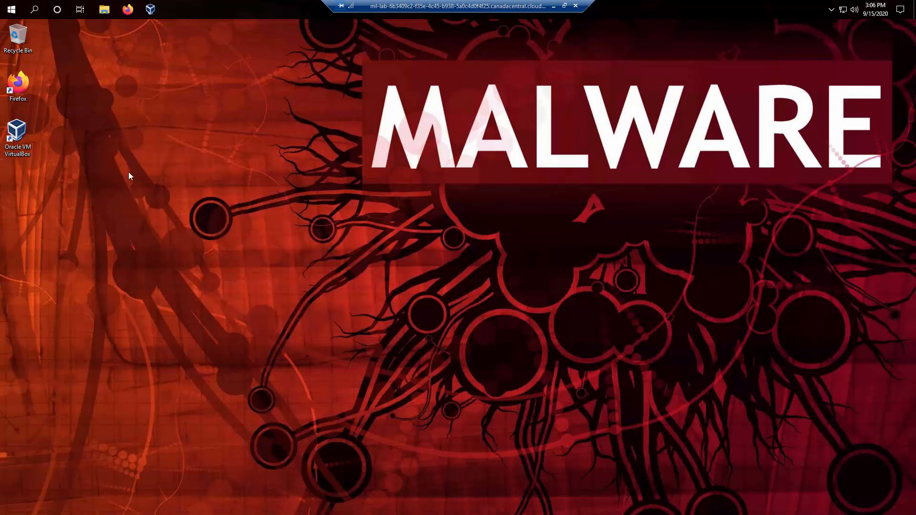
Launch VirtualBox and view the details of the kali and Kali sect 1 machines.
left_click(17, 135)
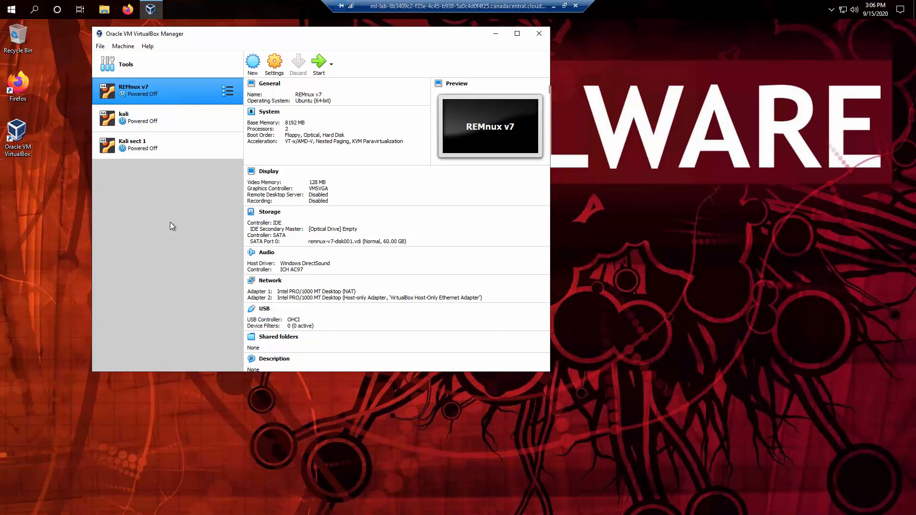
left_click(145, 118)
left_click(174, 152)
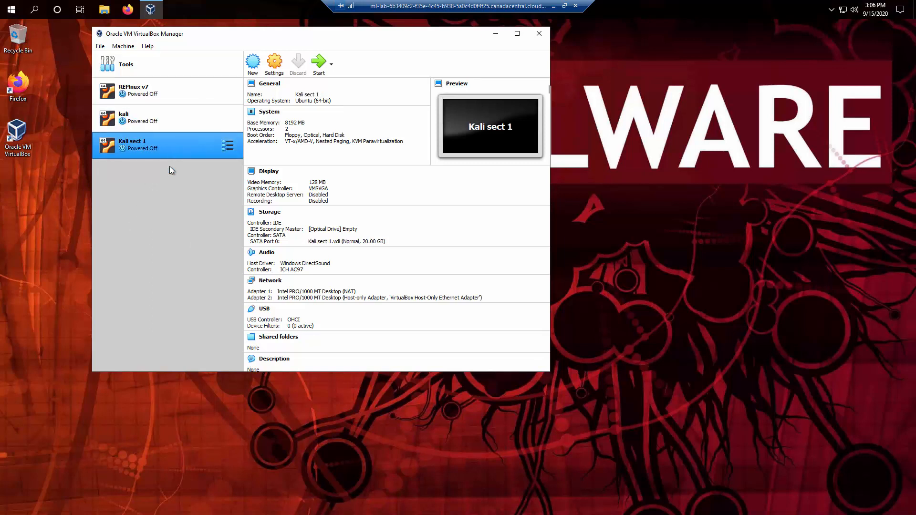
Open Firefox and search Google for 'kali download'.
left_click(128, 10)
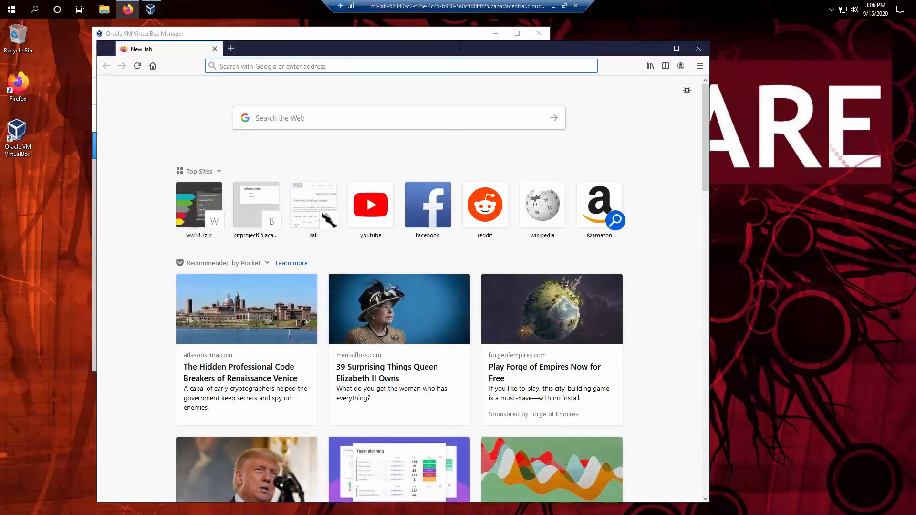
left_click_drag(465, 43, 550, 18)
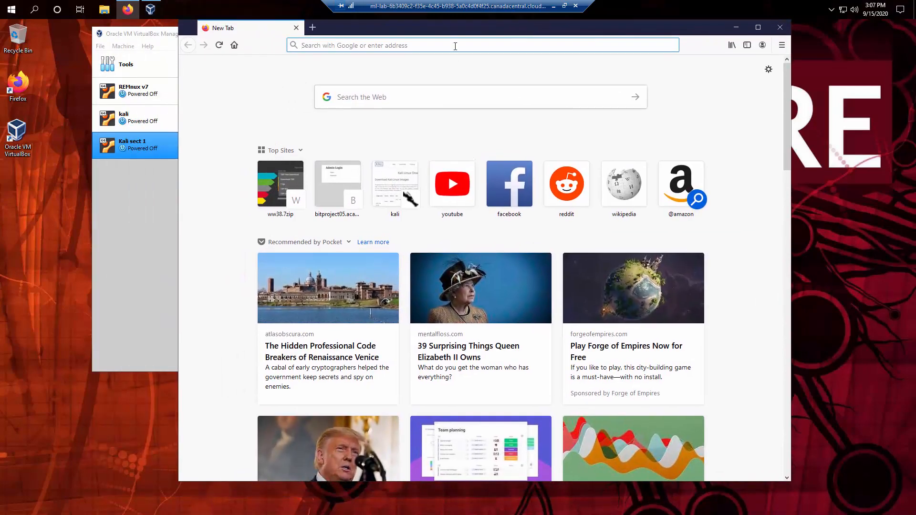
left_click(455, 46)
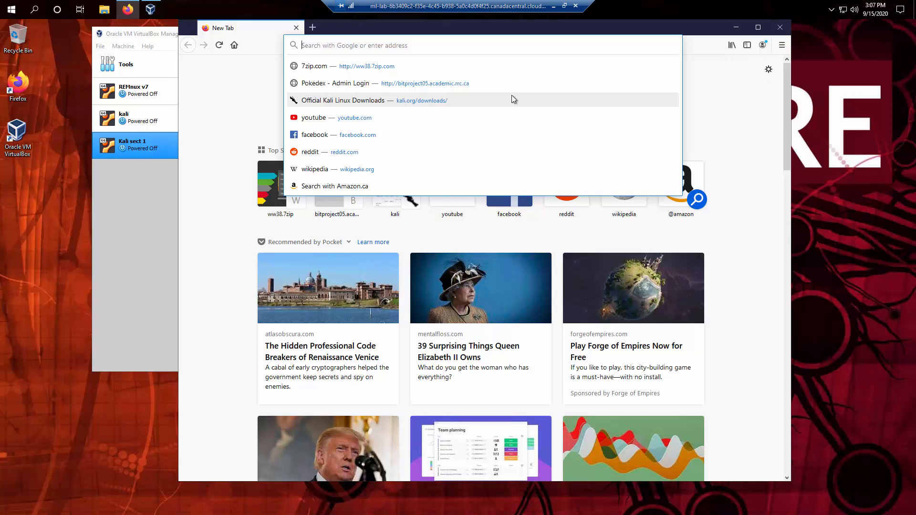
type("ka")
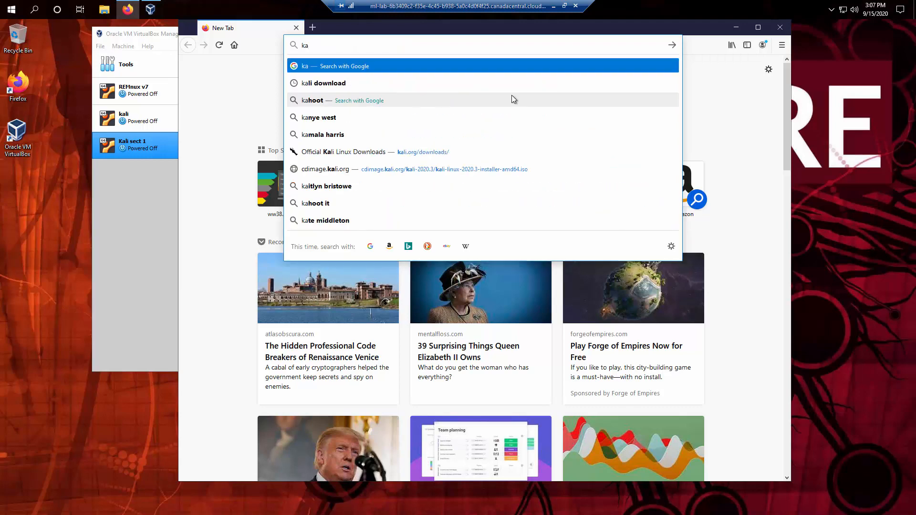
type("li download")
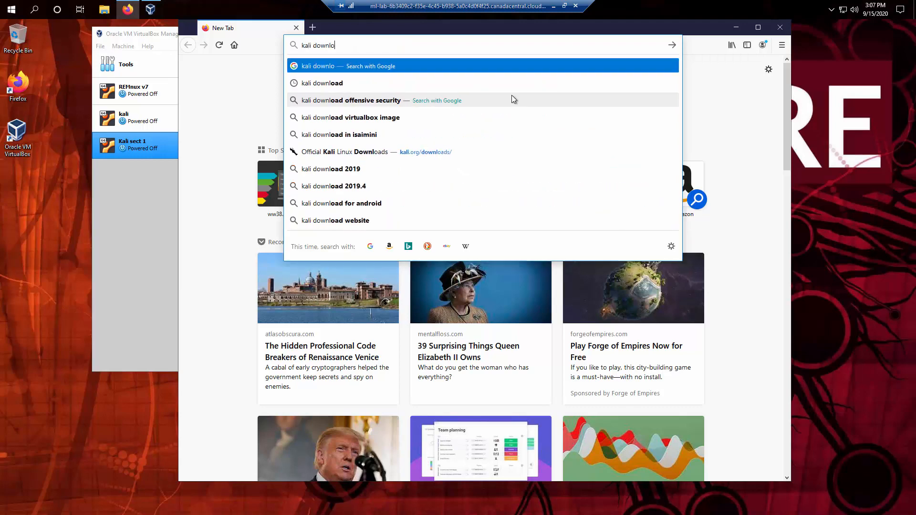
key("Return")
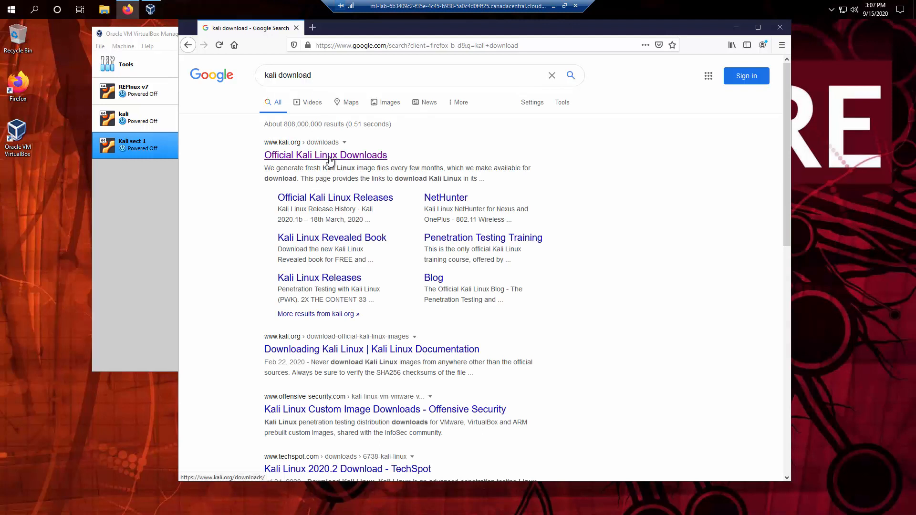
Open the Official Kali Linux Downloads page in a maximized browser window.
left_click(330, 159)
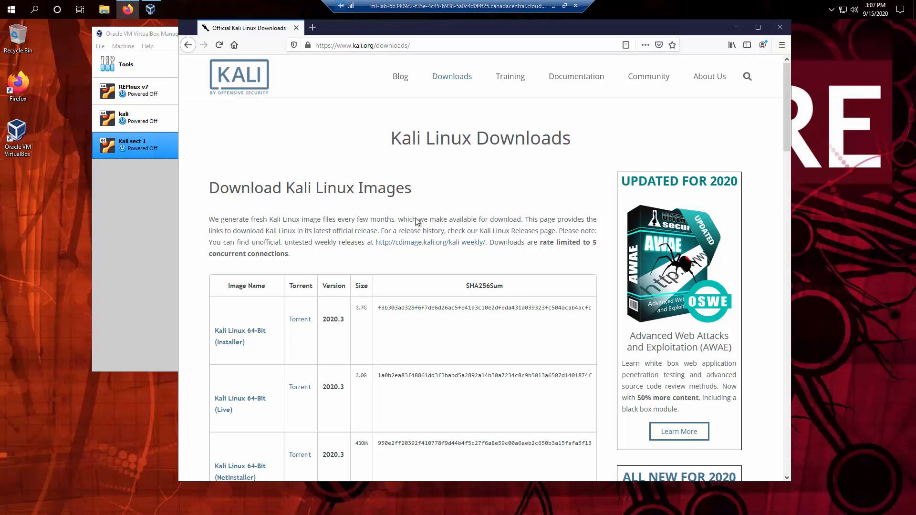
scroll(407, 218, "down", 3)
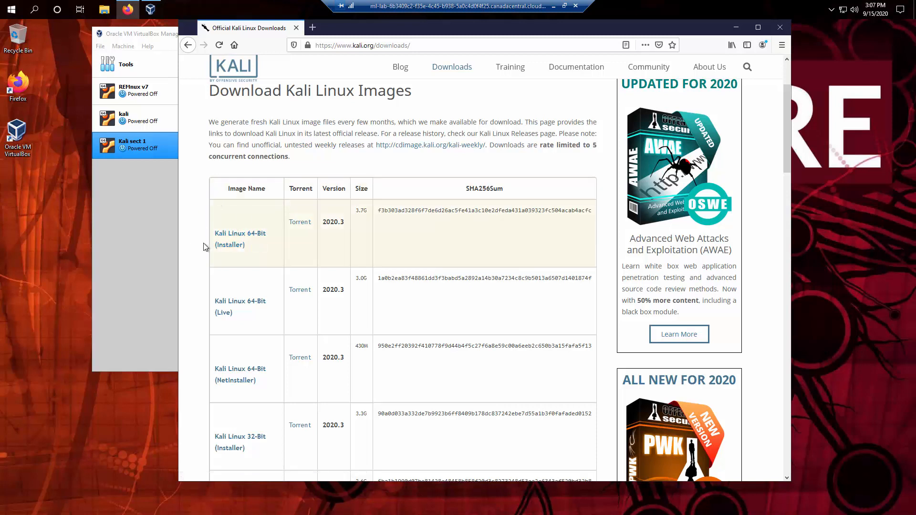
scroll(271, 264, "up", 5)
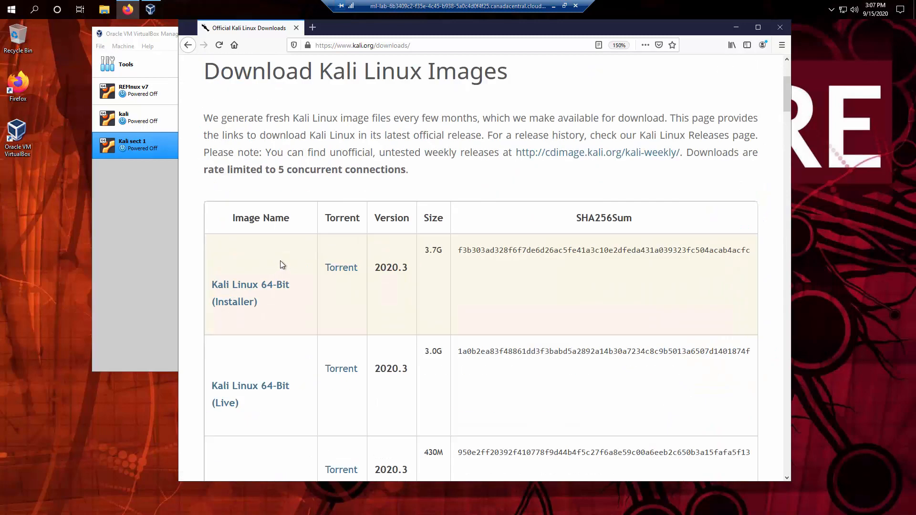
double_click(460, 32)
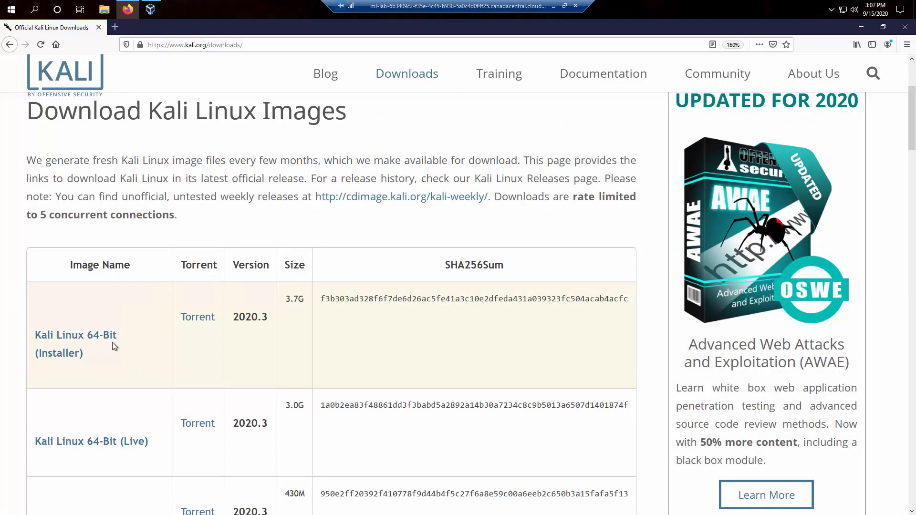
Save the Kali Linux 64-Bit Installer 2020.3 ISO and check its download progress.
left_click(99, 340)
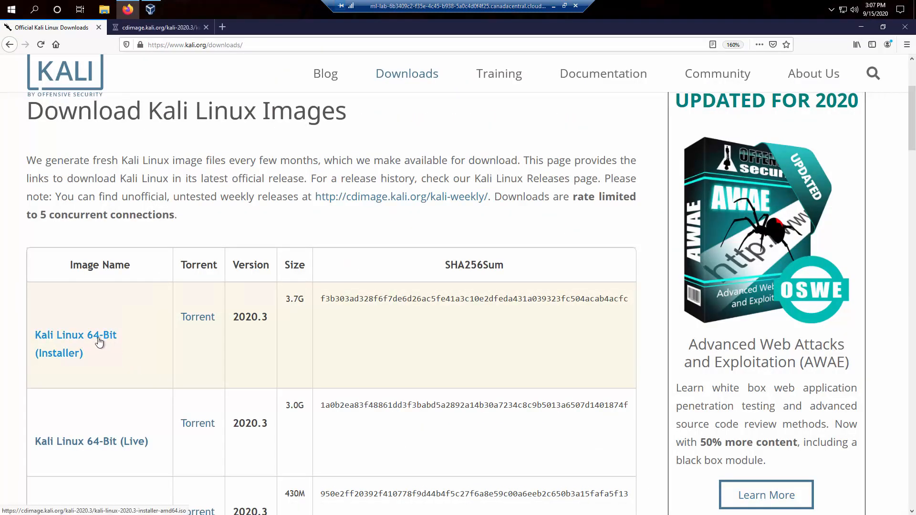
left_click(507, 323)
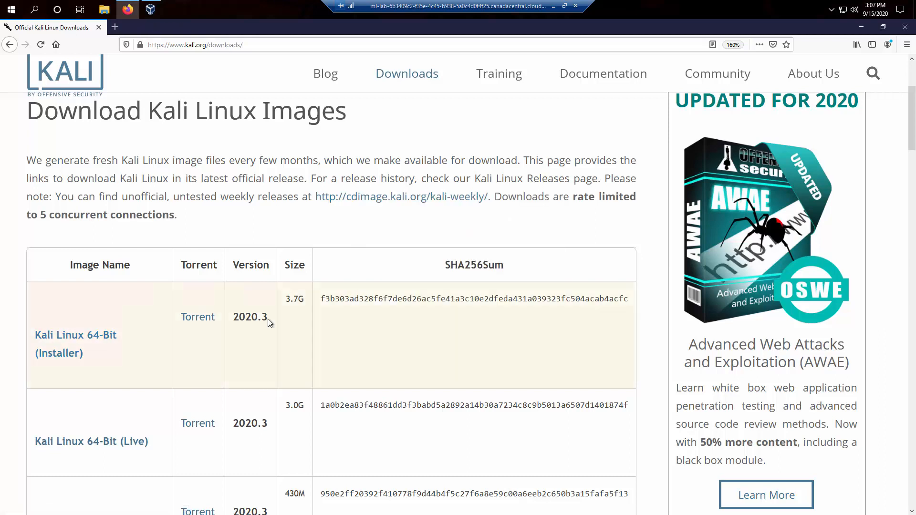
left_click(103, 342)
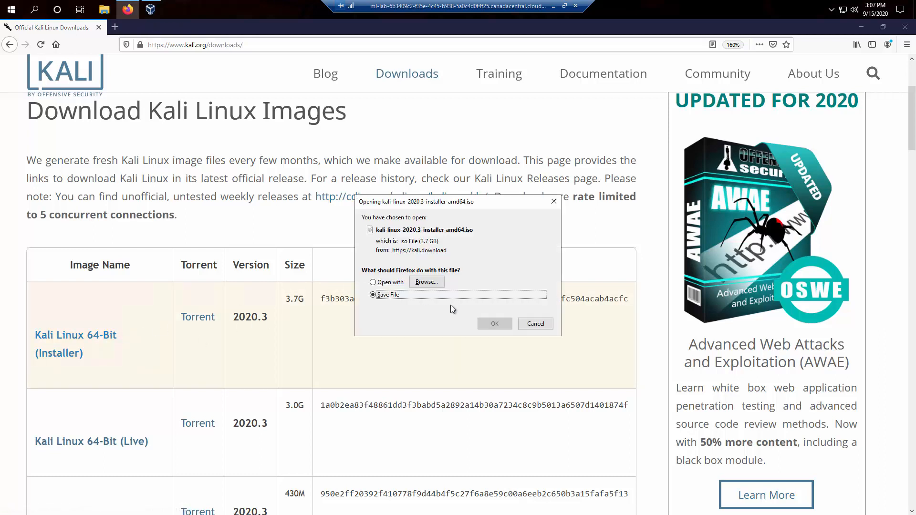
left_click(495, 324)
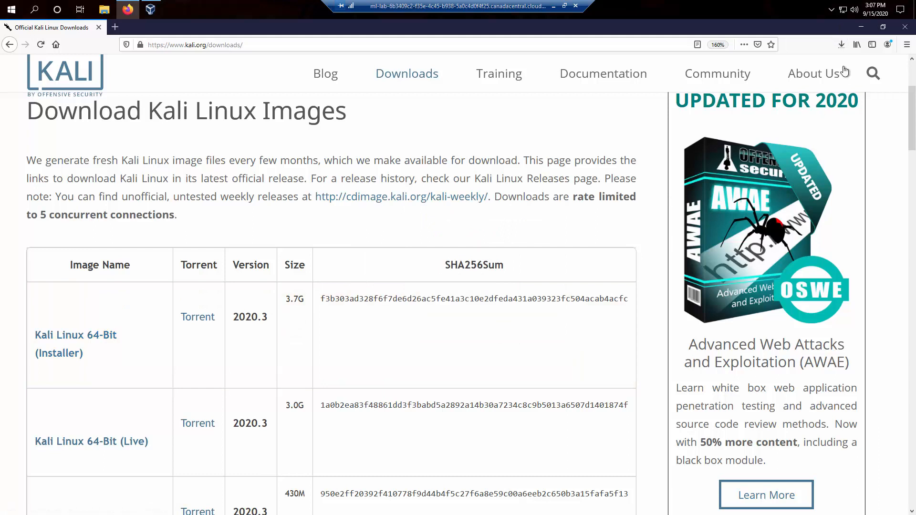
left_click(844, 44)
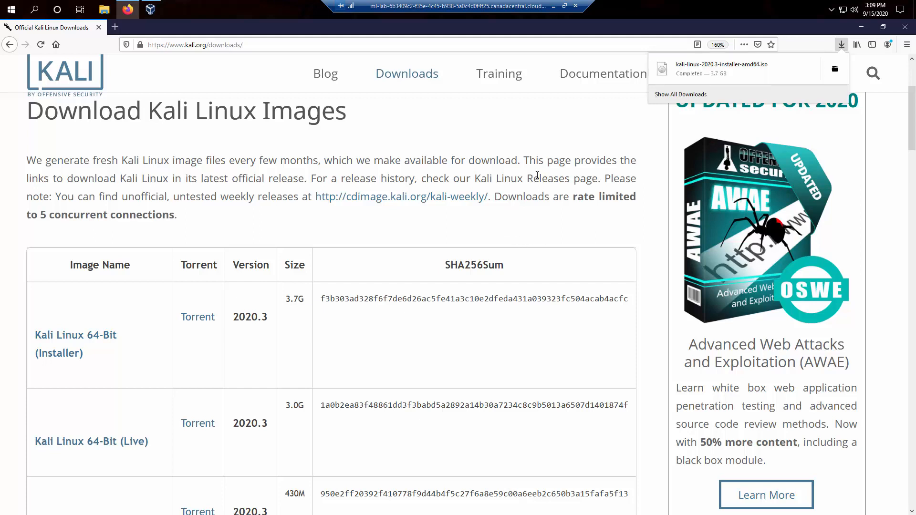
Close the downloads list once the 3.7 GB ISO shows Completed.
left_click(540, 176)
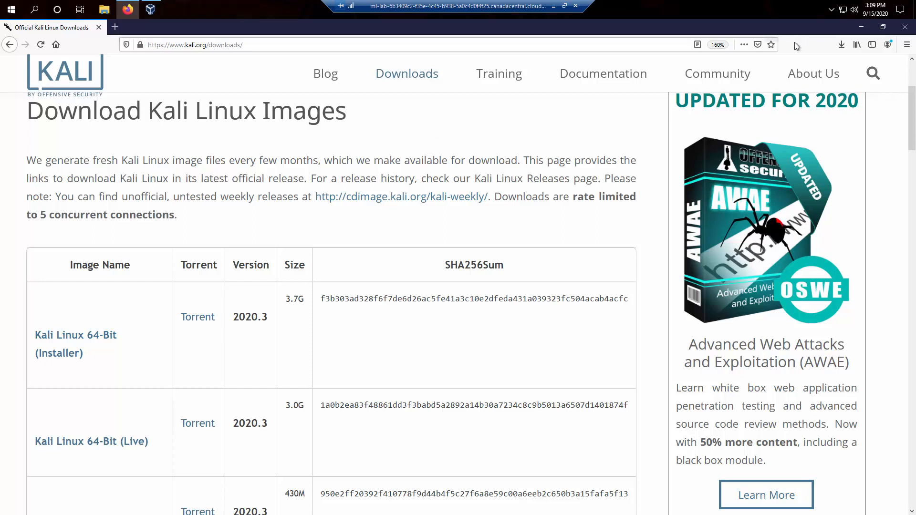
Open File Explorer's Downloads folder and select the kali-linux-2020.3-installer-amd64 ISO.
left_click(862, 28)
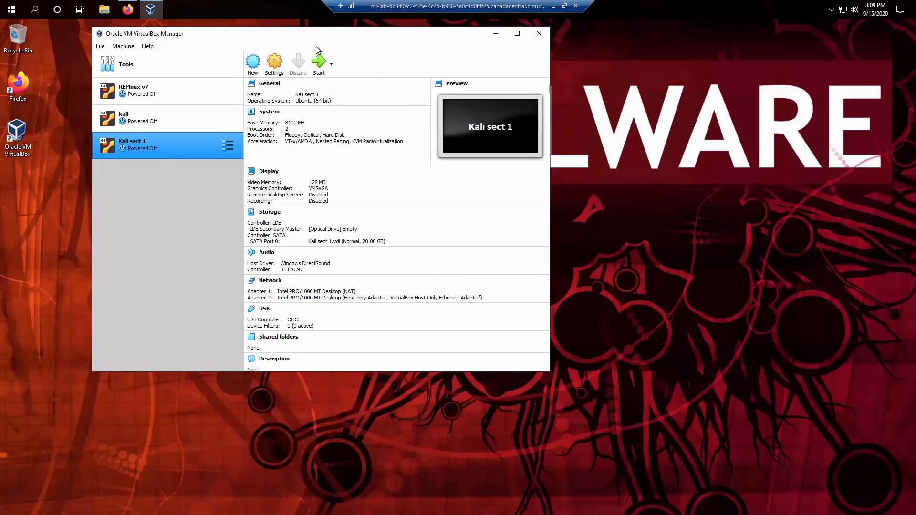
left_click_drag(318, 39, 485, 88)
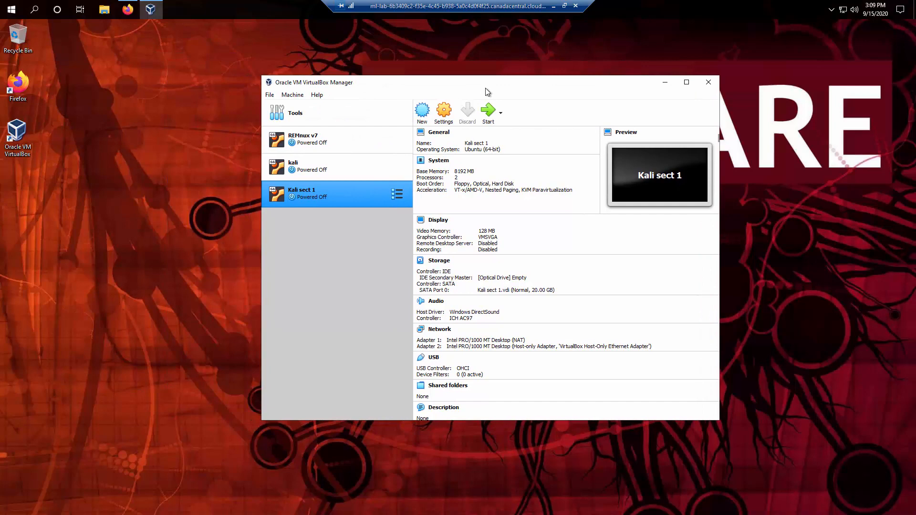
key("super+e")
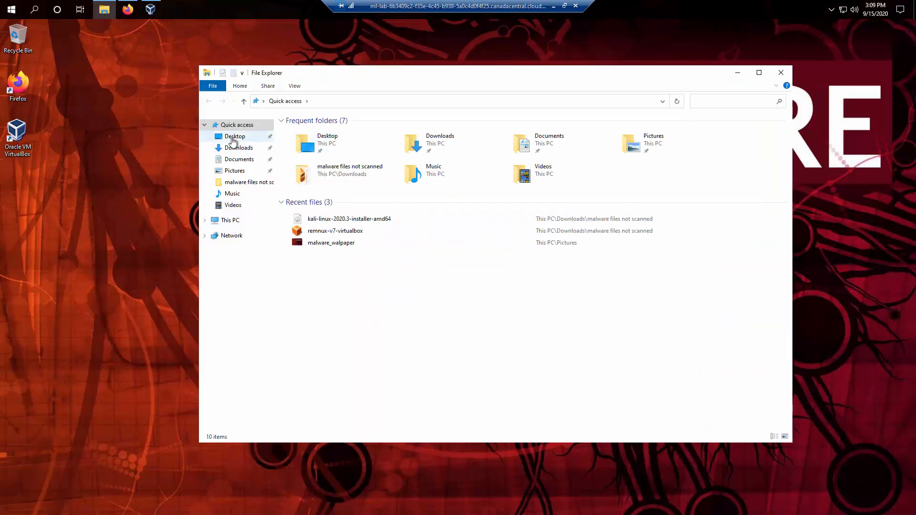
left_click(235, 150)
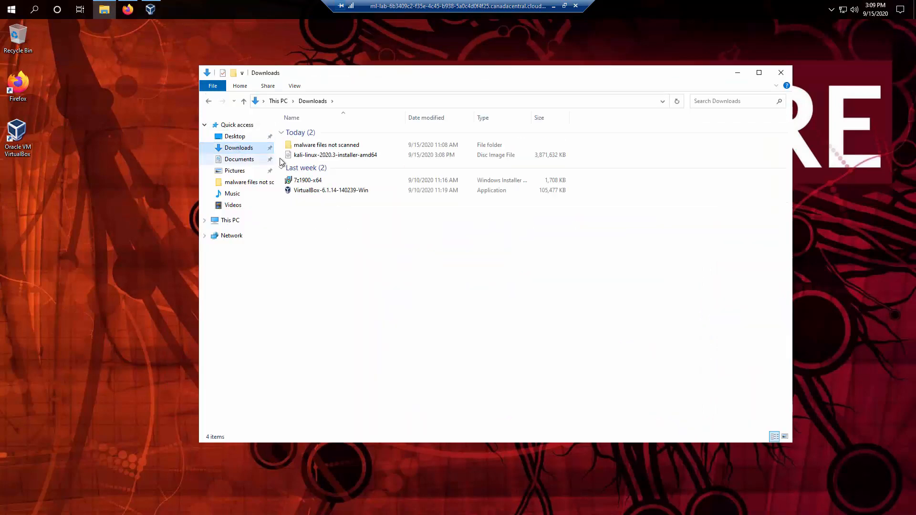
left_click(317, 156)
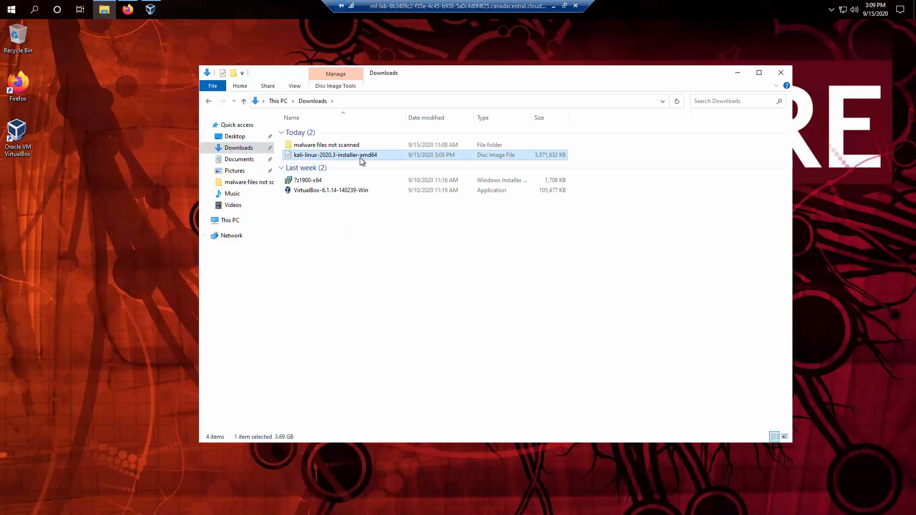
Move the ISO into 'malware files not scanned', replacing the existing copy, and close Explorer.
left_click_drag(362, 161, 347, 148)
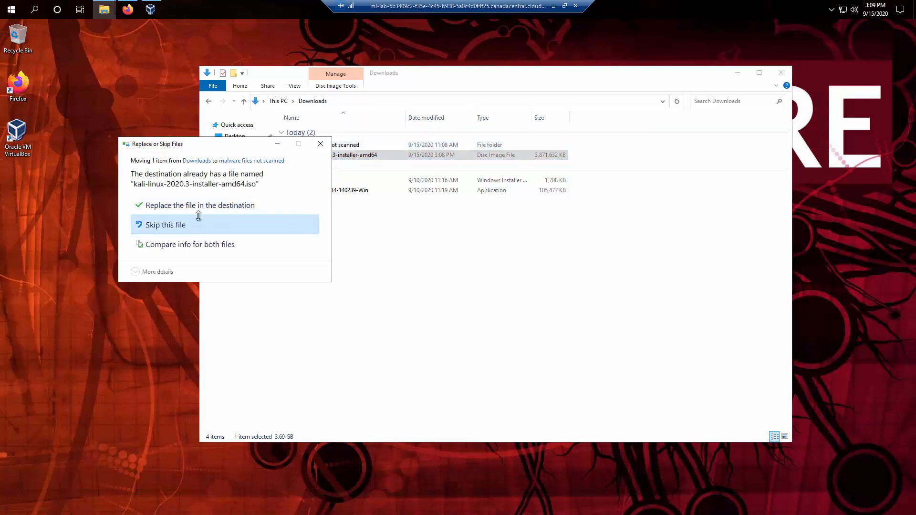
left_click(186, 228)
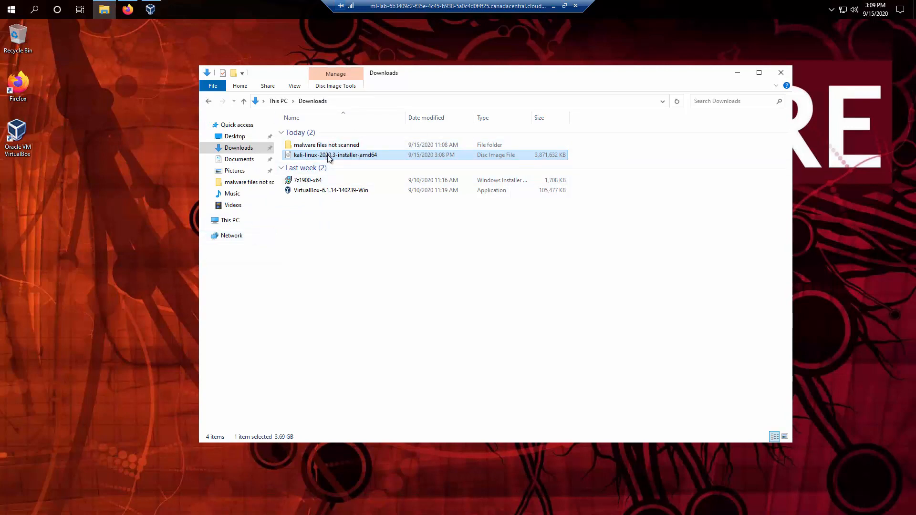
left_click(348, 211)
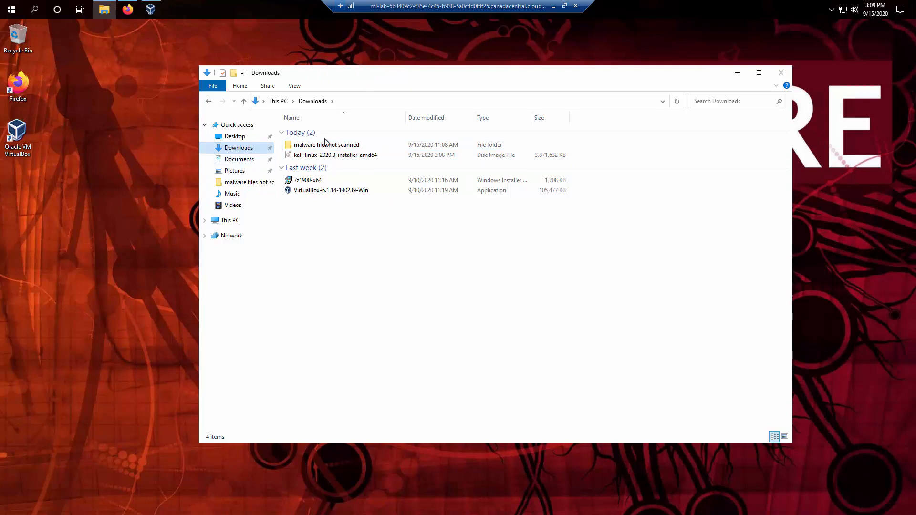
left_click_drag(323, 159, 305, 146)
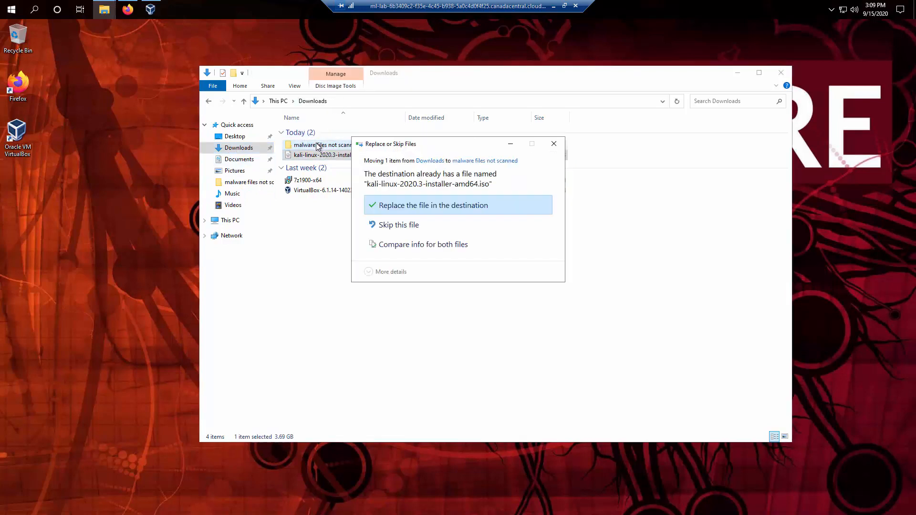
left_click(402, 210)
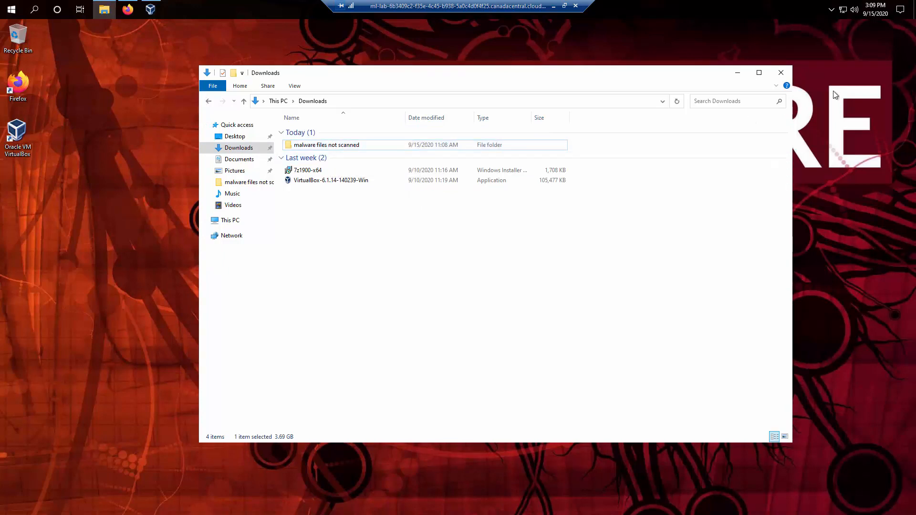
left_click(782, 73)
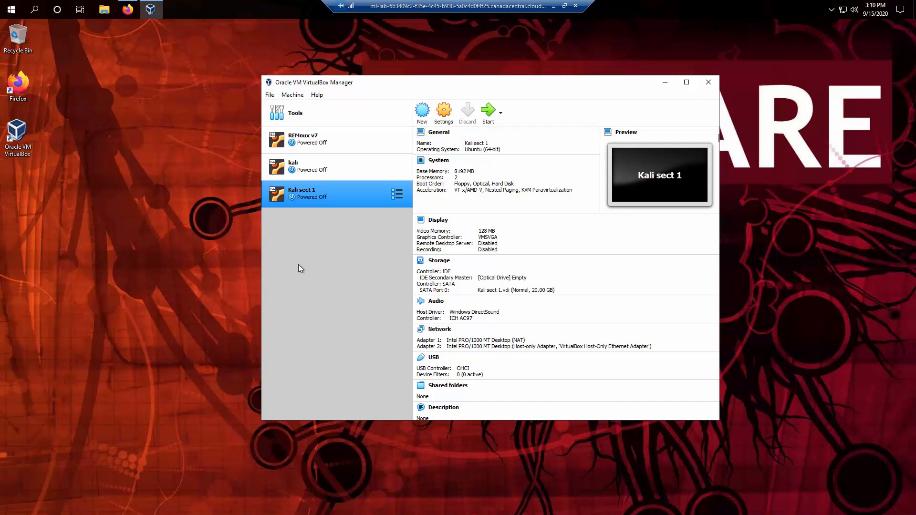
Start a new virtual machine named 'Kali Sect 2'.
left_click(294, 171, "ctrl")
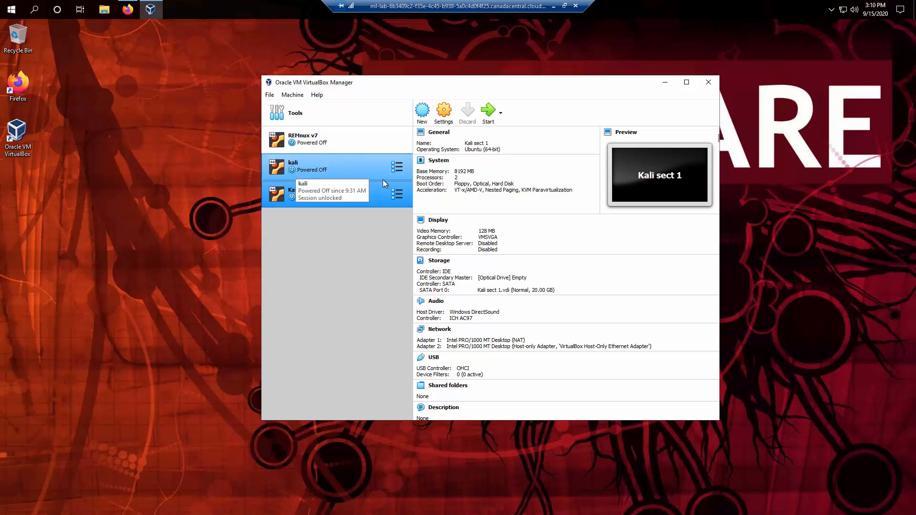
left_click(295, 173, "ctrl")
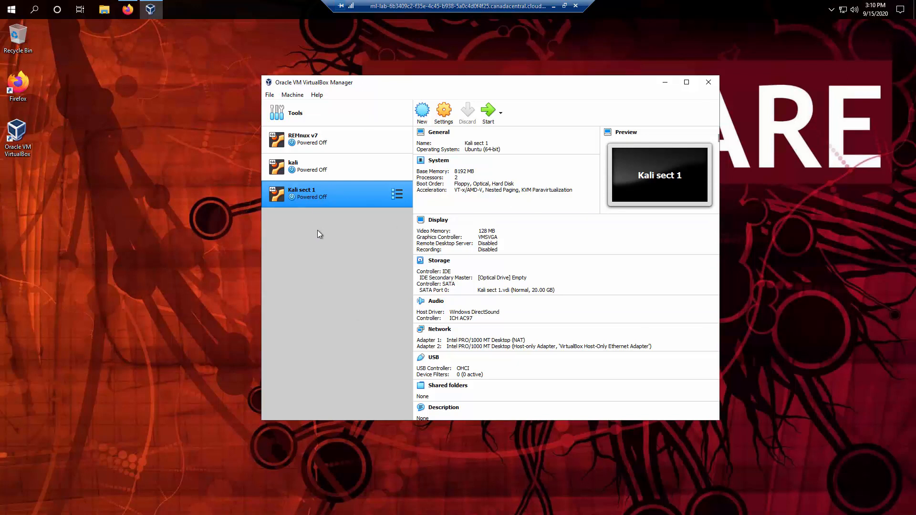
left_click(427, 114)
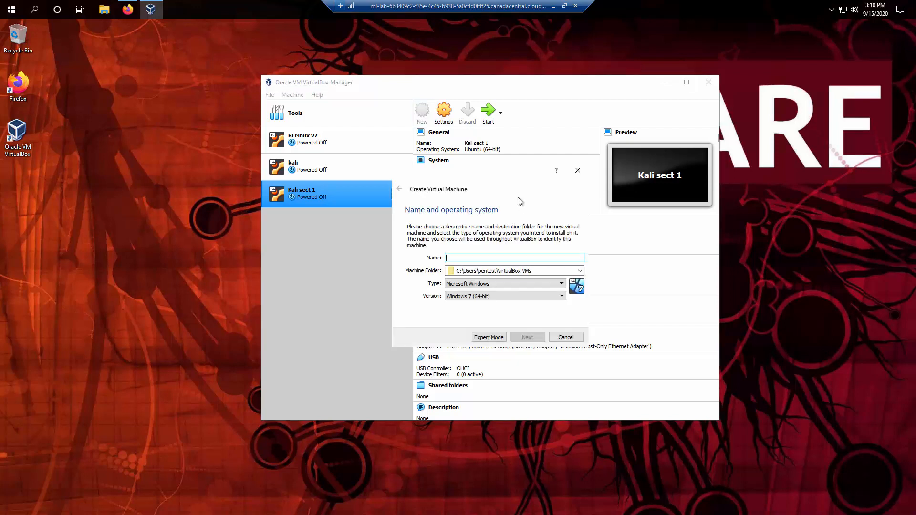
type("ubu")
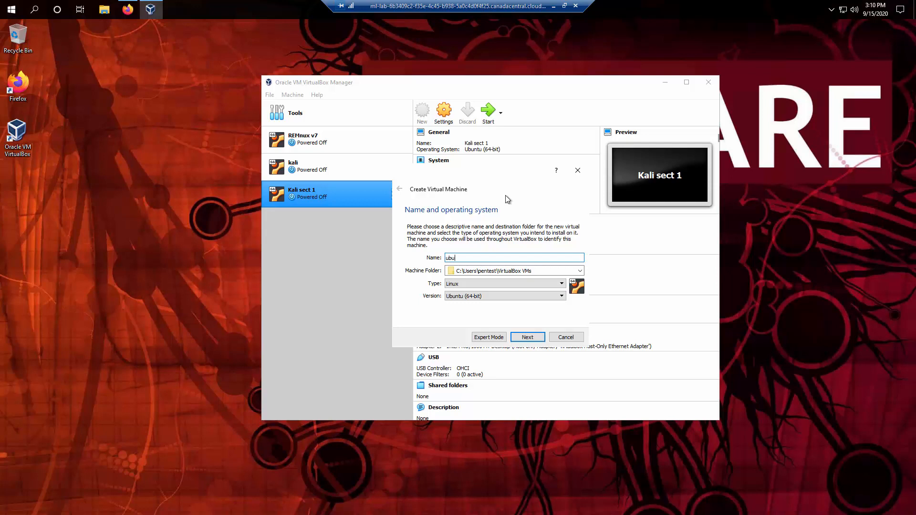
key("BackSpace")
key("BackSpace")
key("BackSpace")
type("ka")
type("li Sect 1")
key("BackSpace")
type("2")
key("Delete")
type("K")
Set the new machine's memory size to 8192 MB.
left_click(528, 340)
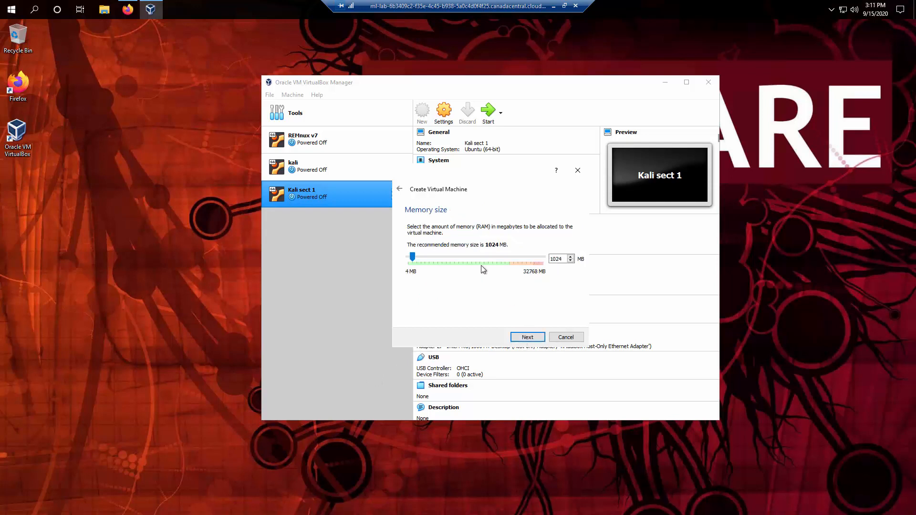
left_click_drag(415, 258, 442, 257)
double_click(557, 259)
left_click(442, 258)
left_click_drag(442, 260, 439, 262)
left_click(522, 340)
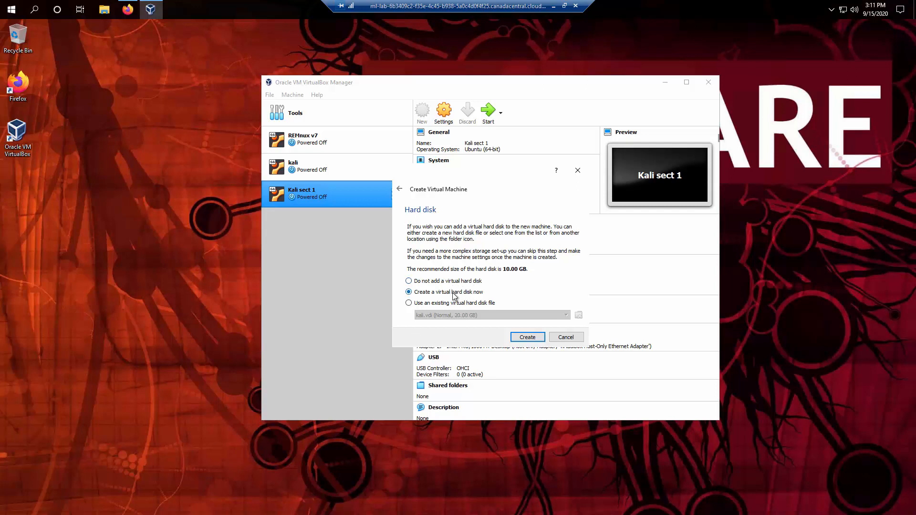
Create a 20 GB dynamically allocated VDI disk, Kali Sect 2.vdi, for the machine.
left_click(522, 338)
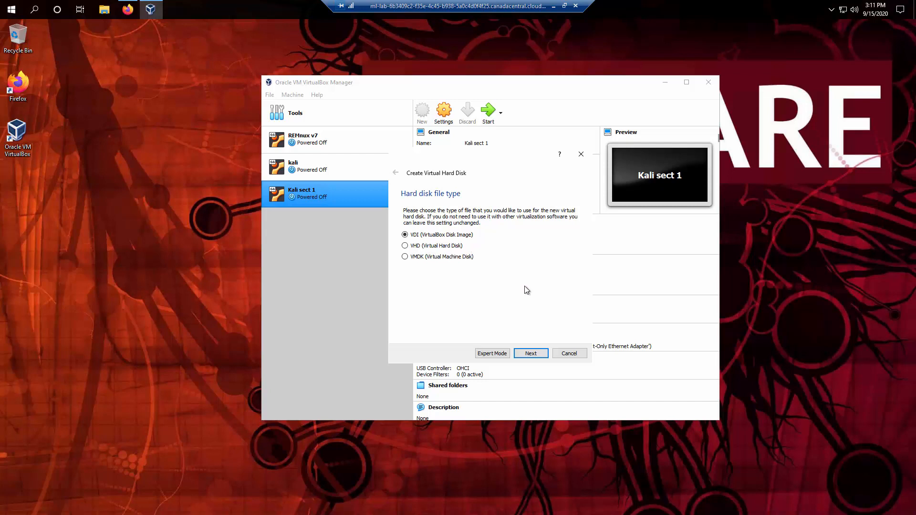
left_click(535, 353)
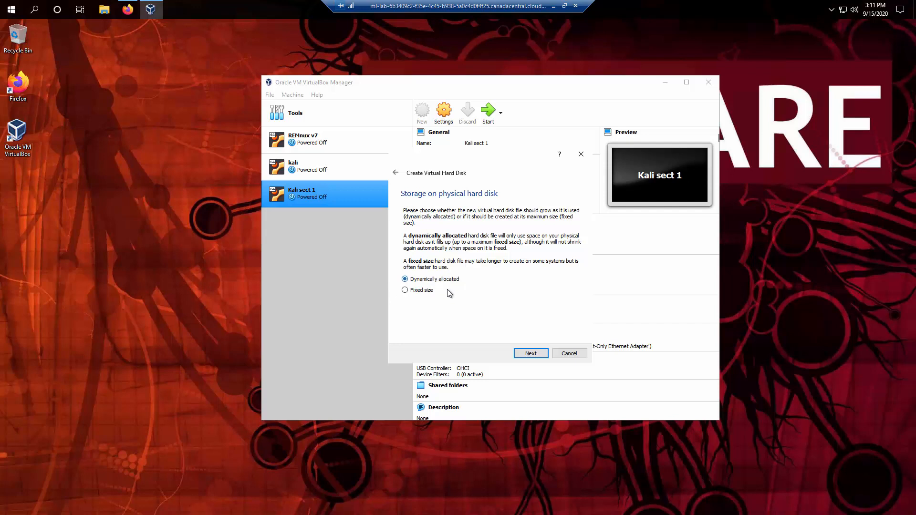
left_click(542, 358)
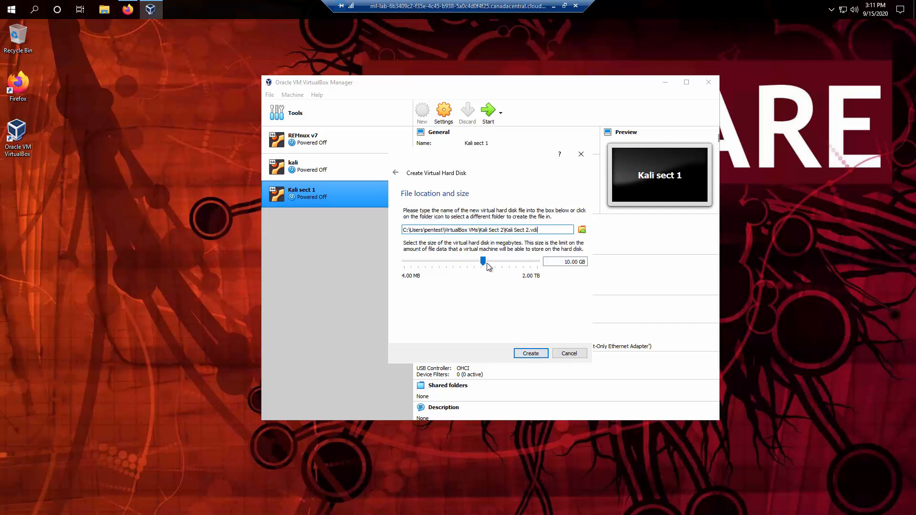
left_click(563, 261)
key("Delete")
type("2")
left_click(564, 262)
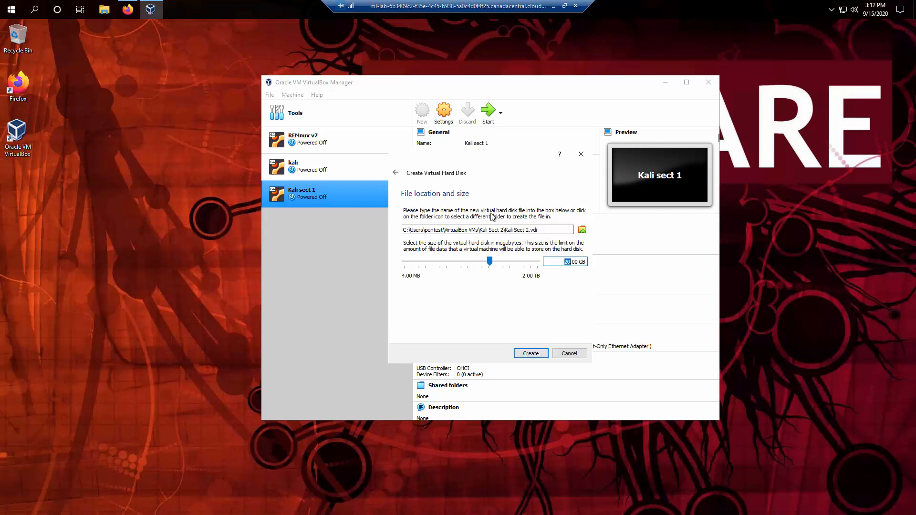
left_click_drag(507, 171, 174, 165)
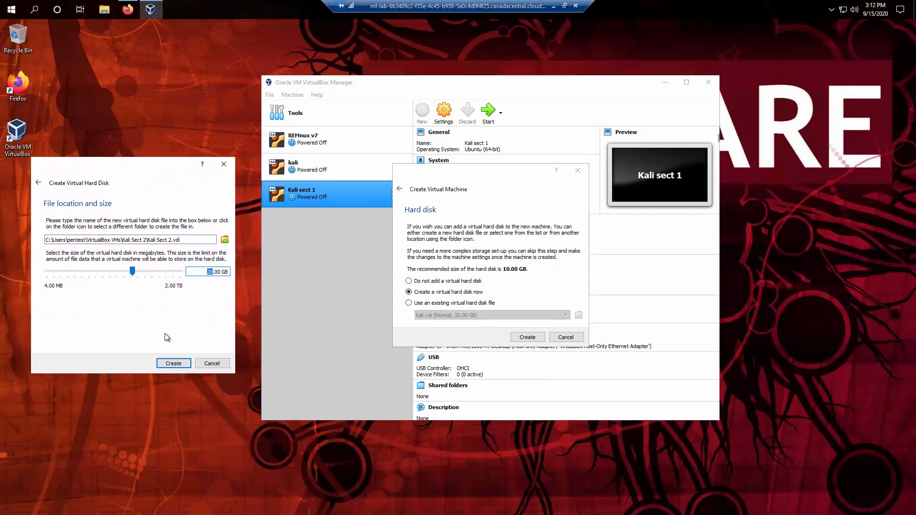
left_click(177, 364)
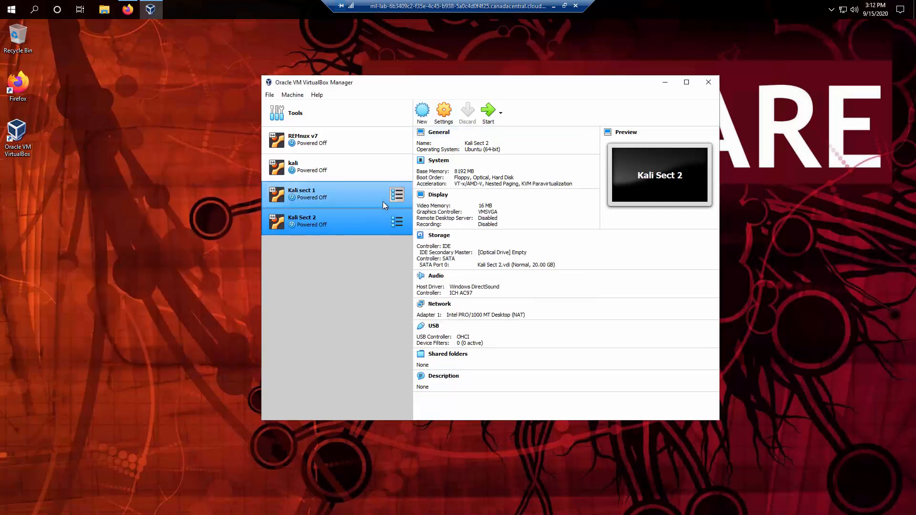
Give Kali Sect 2 two CPUs in its System processor settings.
left_click(440, 160)
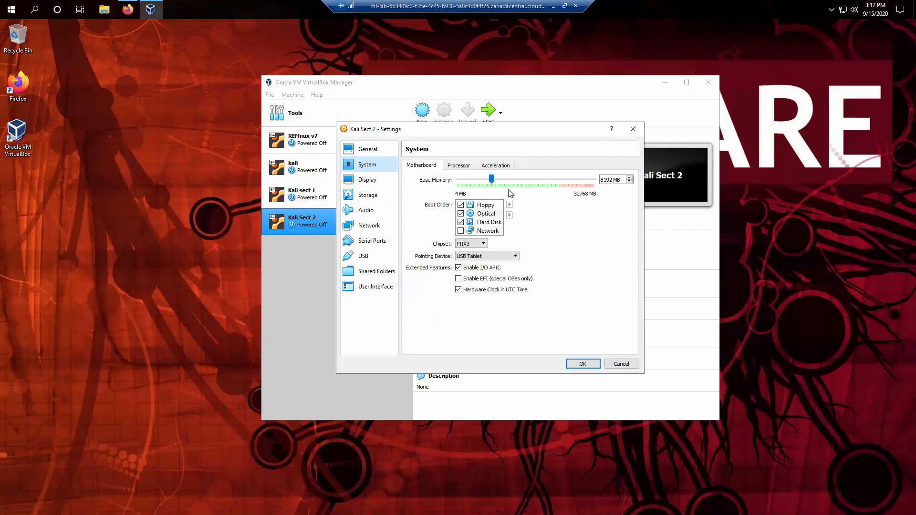
left_click(460, 166)
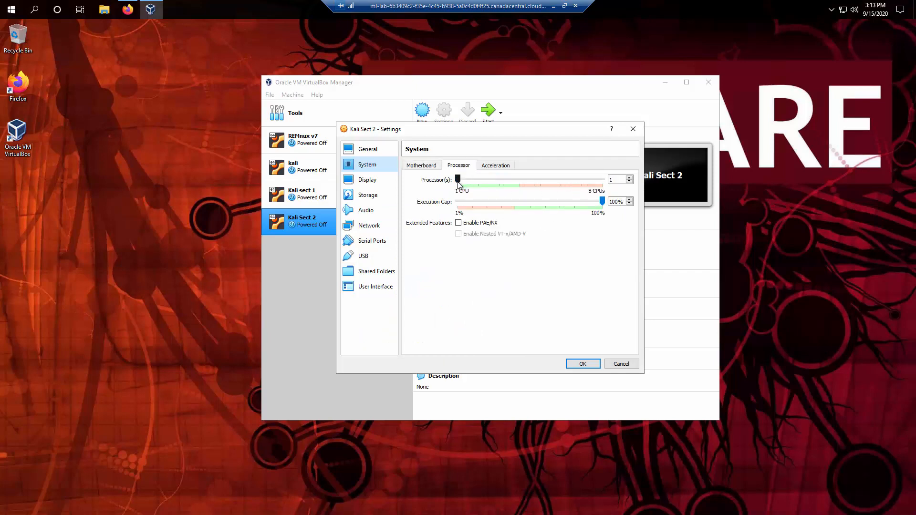
left_click_drag(458, 180, 478, 187)
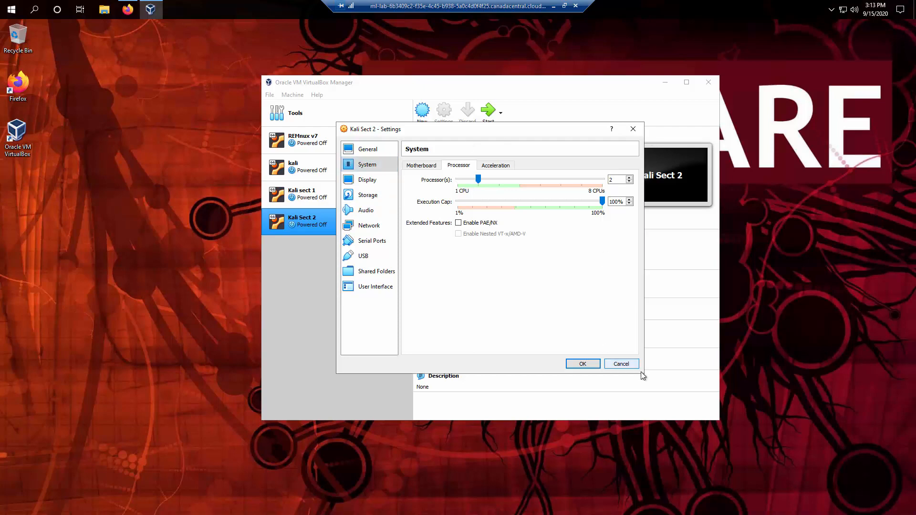
left_click(607, 364)
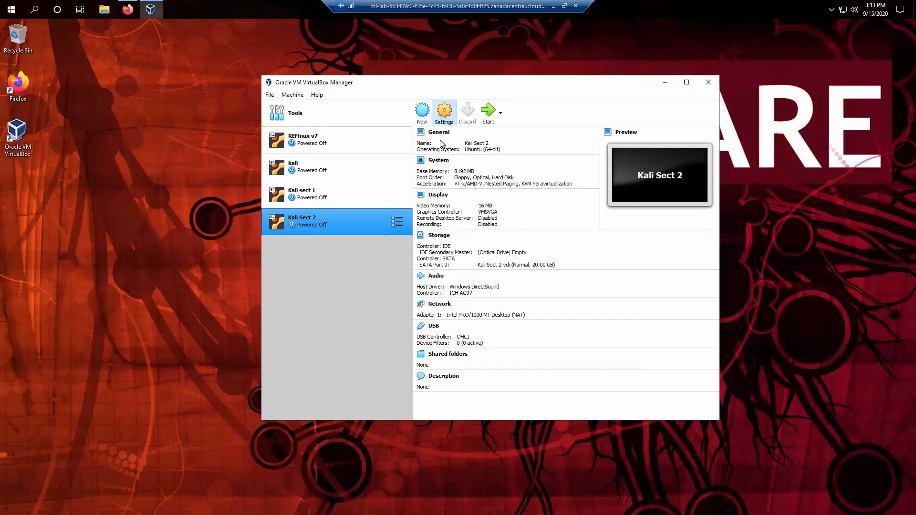
left_click(444, 116)
left_click(371, 165)
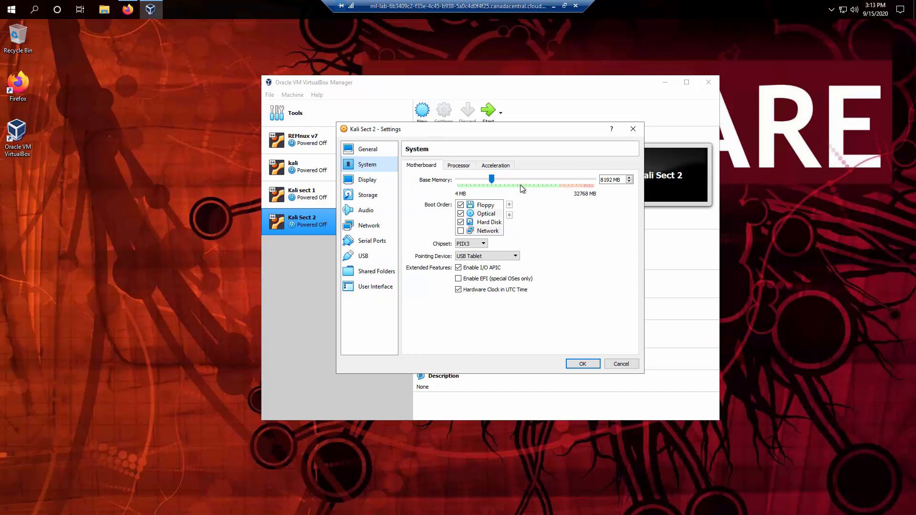
left_click(458, 166)
left_click_drag(459, 180, 485, 186)
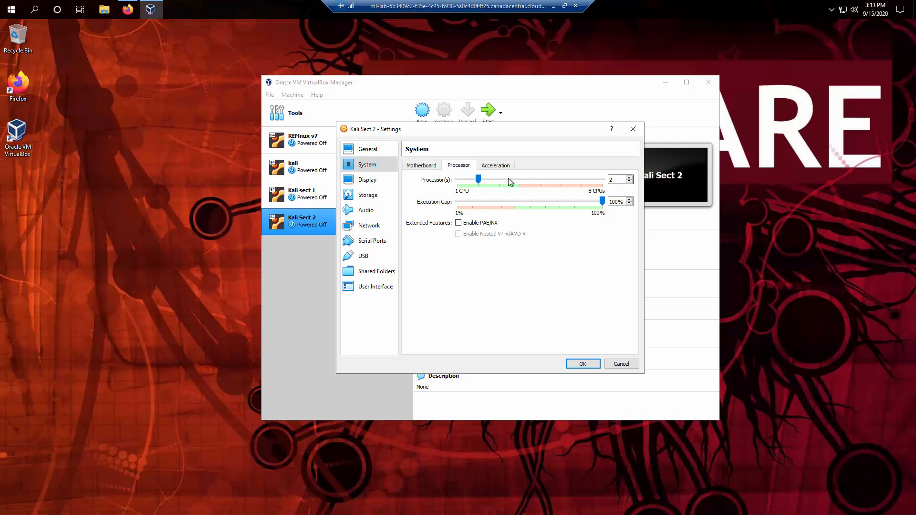
Raise the Display video memory to 128 MB.
left_click(367, 184)
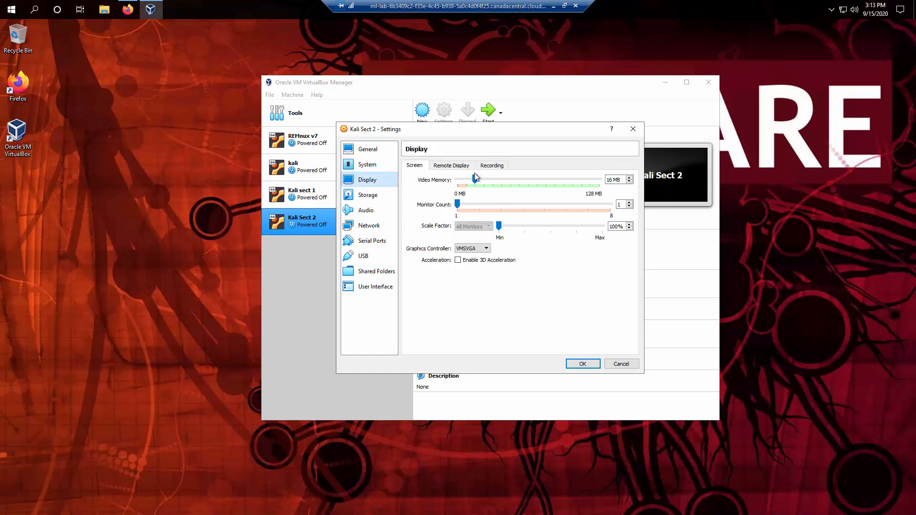
left_click_drag(475, 180, 599, 181)
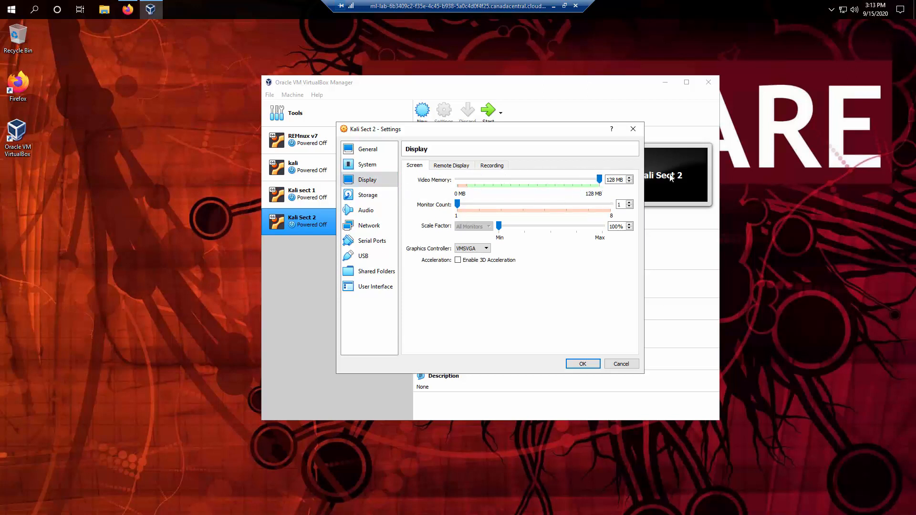
left_click(370, 195)
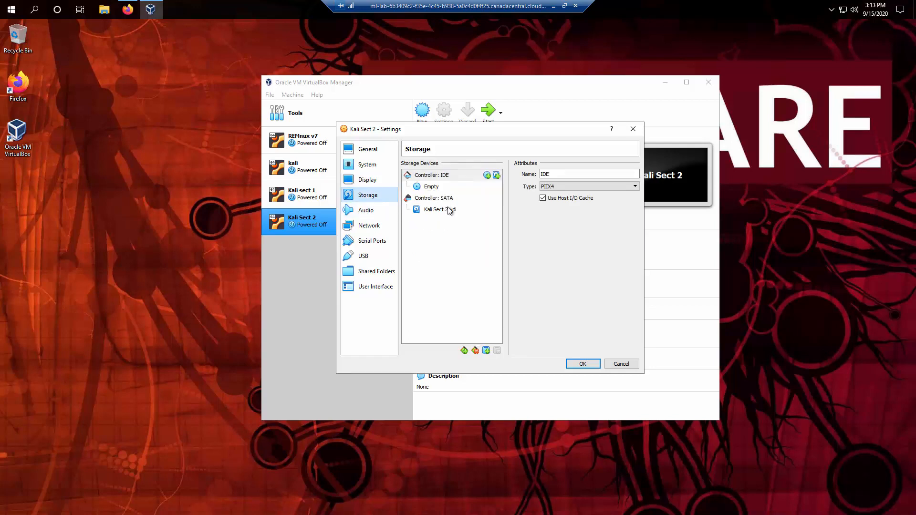
Attach kali-linux-2020.3-installer-amd64.iso from 'malware files not scanned' to the empty optical drive.
left_click(431, 188)
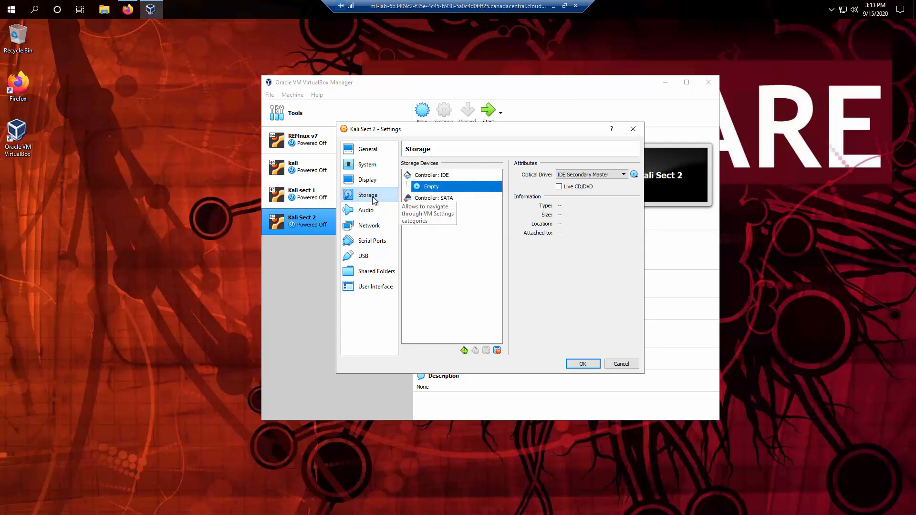
left_click(375, 201)
left_click(432, 189)
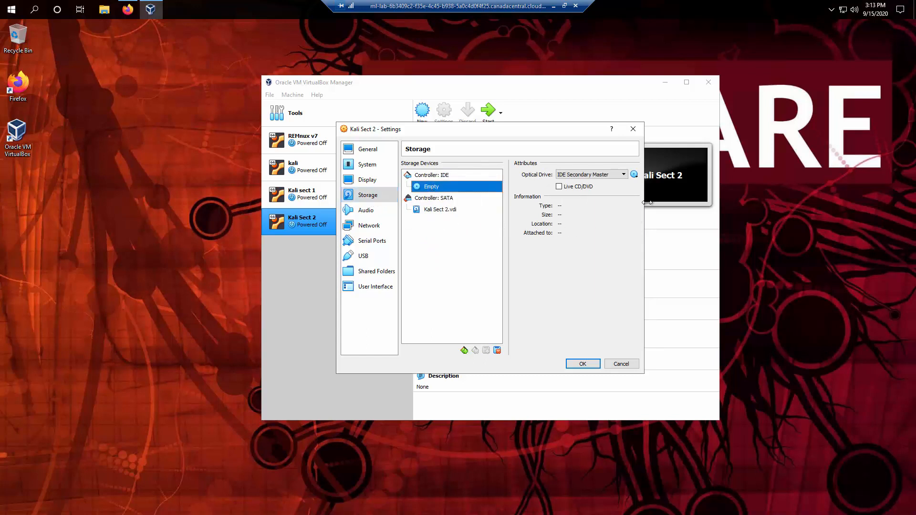
left_click(634, 175)
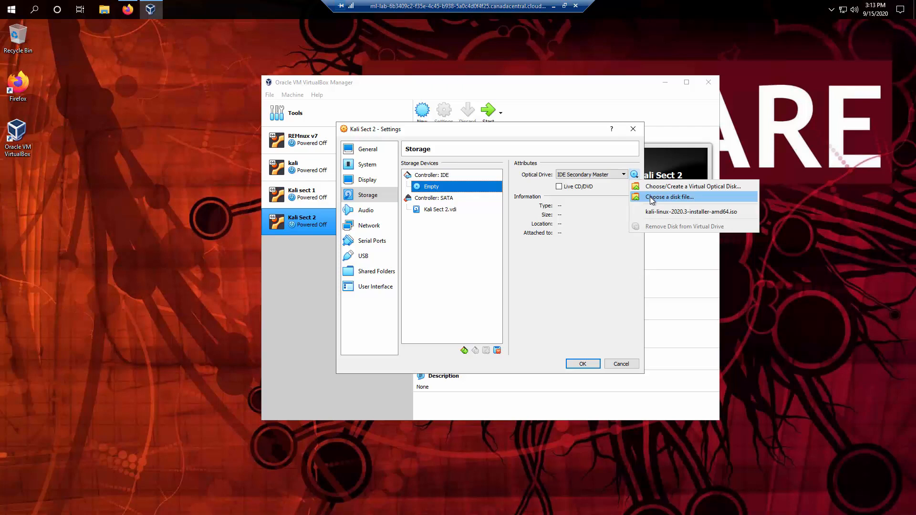
left_click(669, 198)
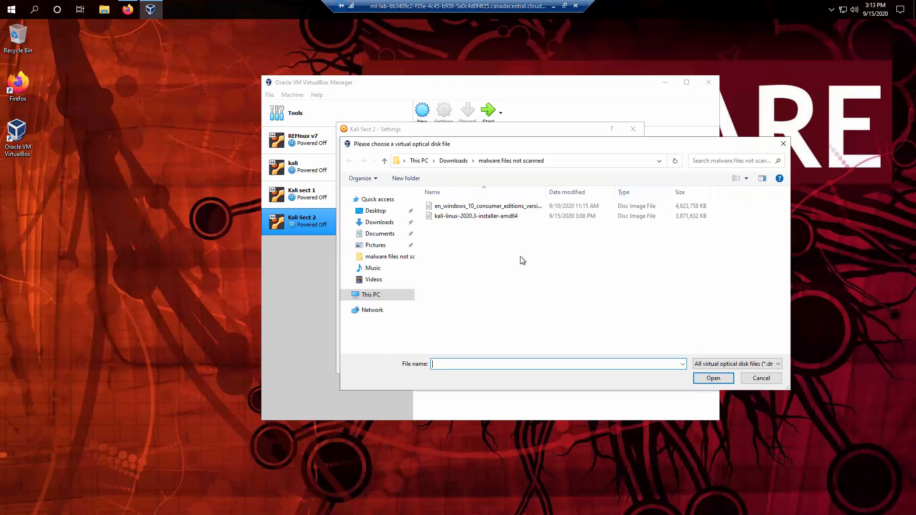
left_click(388, 225)
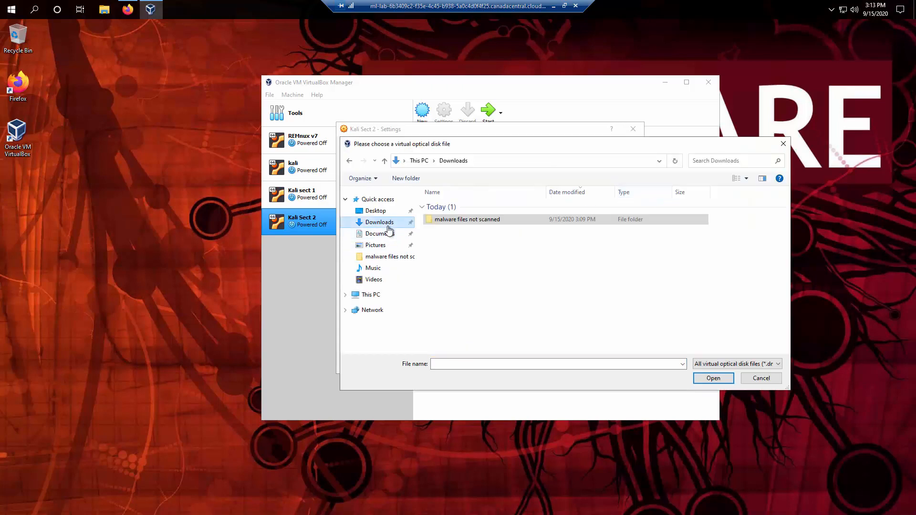
double_click(477, 222)
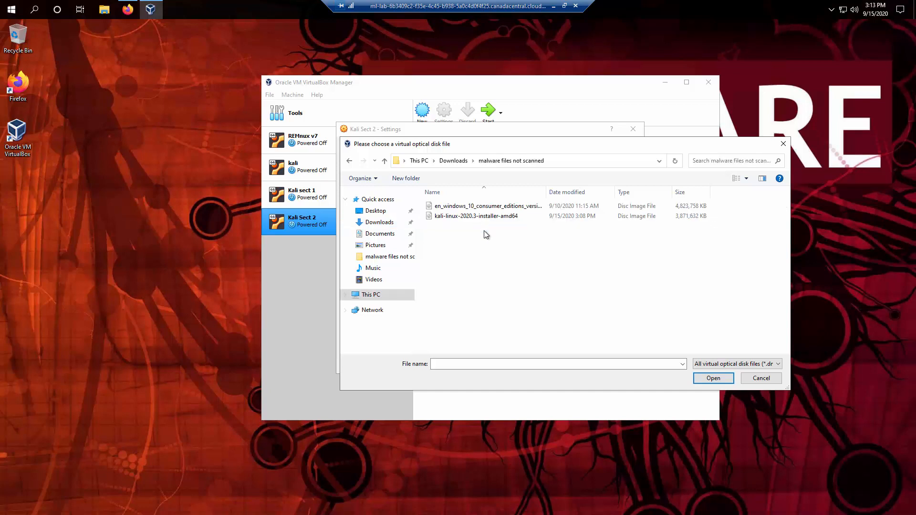
left_click(496, 218)
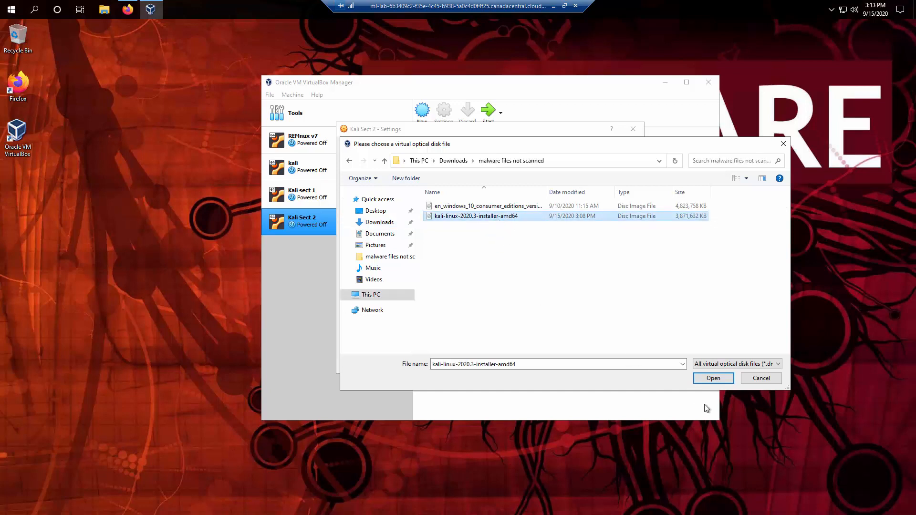
left_click(724, 381)
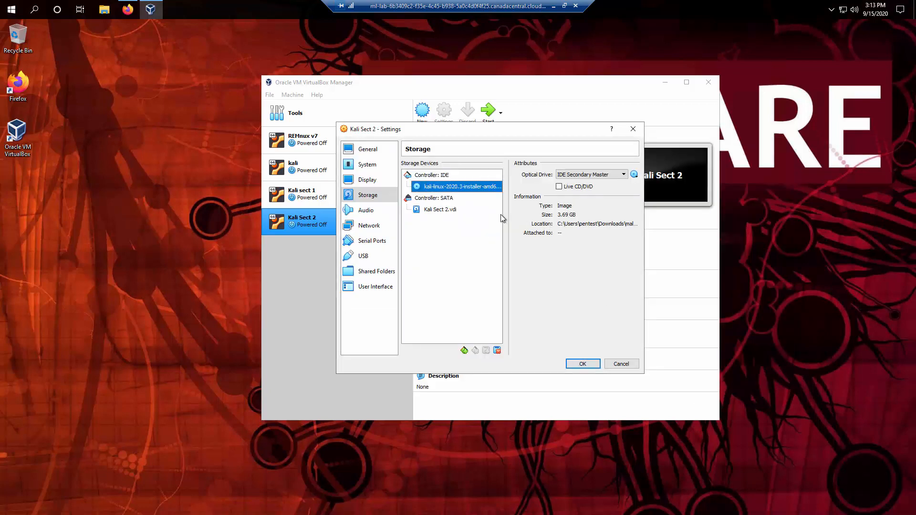
left_click(452, 218)
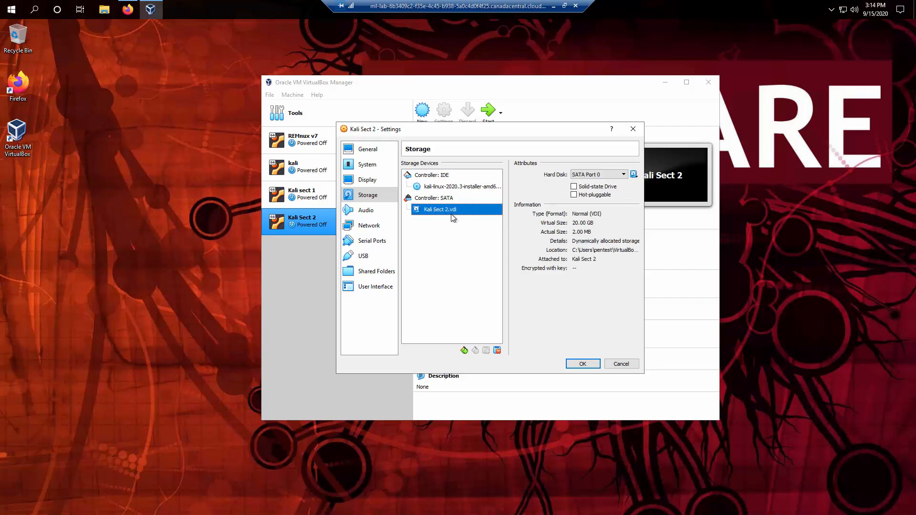
left_click(440, 189)
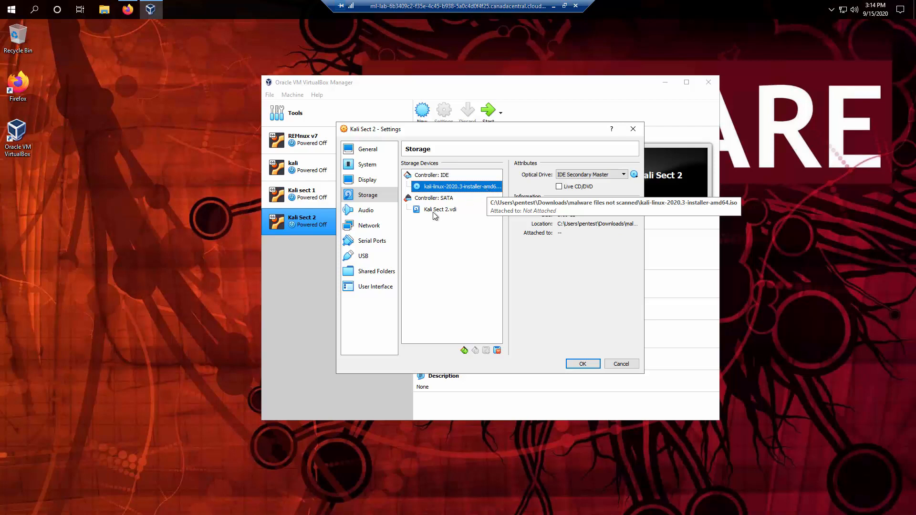
Enable Network Adapter 2 on Kali Sect 2, attached to Host-only Adapter.
left_click(378, 225)
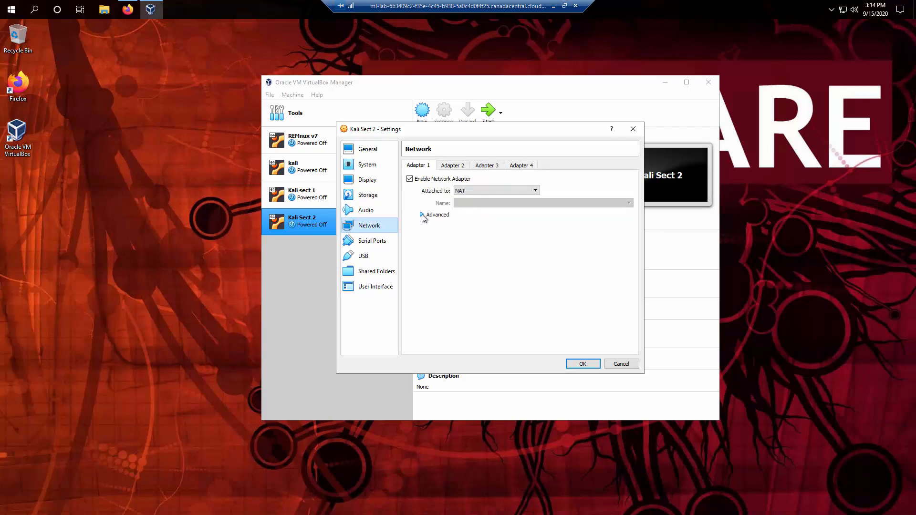
left_click(451, 167)
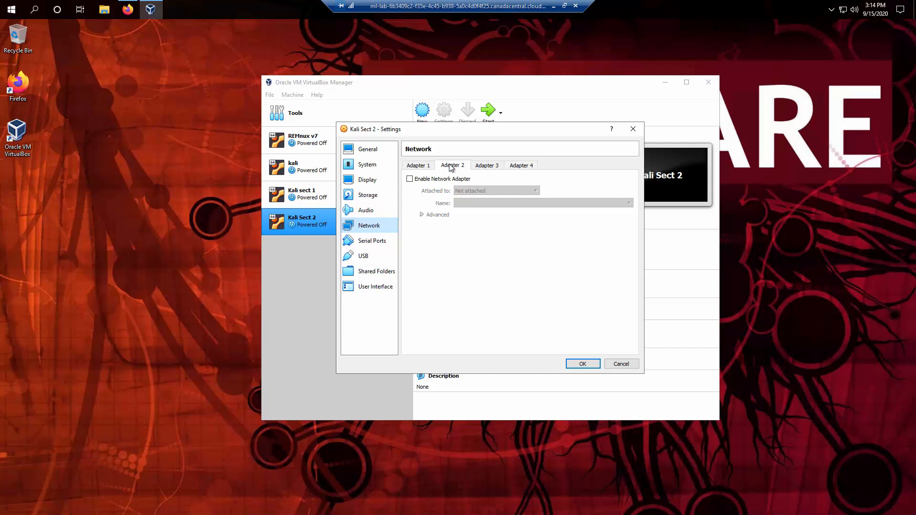
left_click(424, 179)
left_click(423, 166)
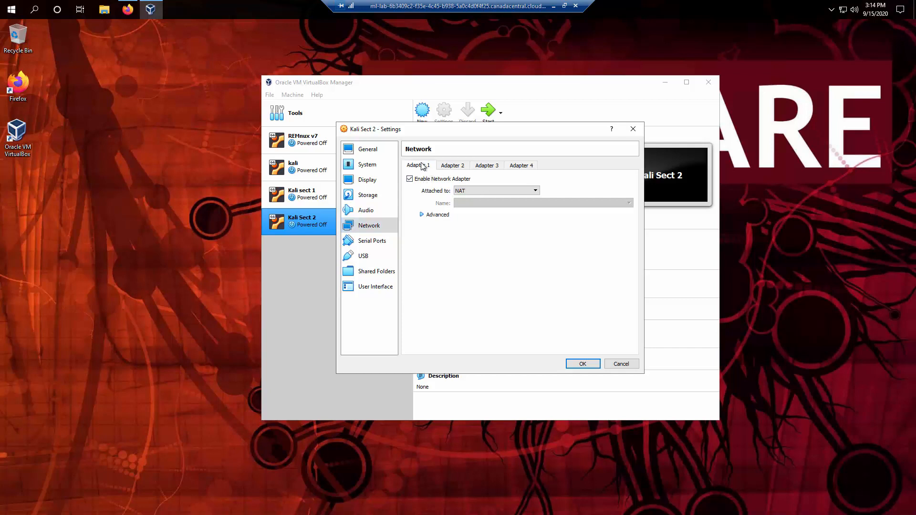
left_click(450, 167)
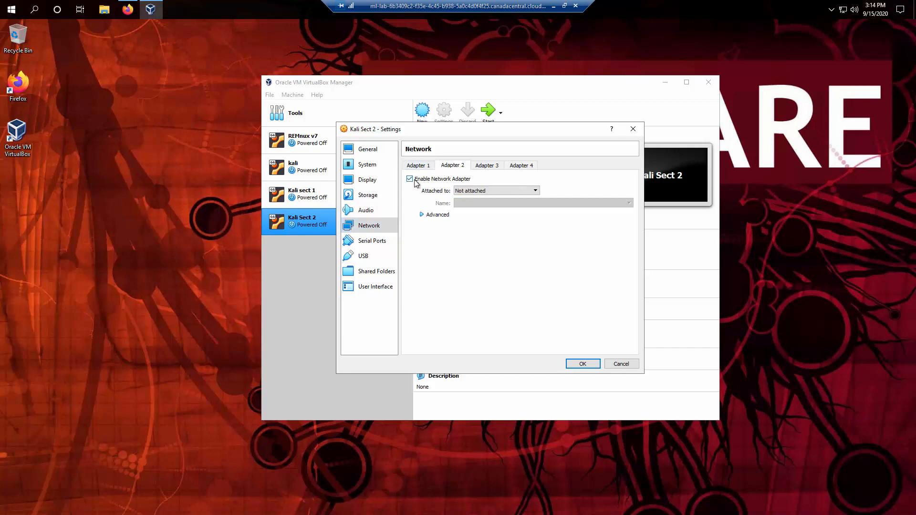
left_click(494, 192)
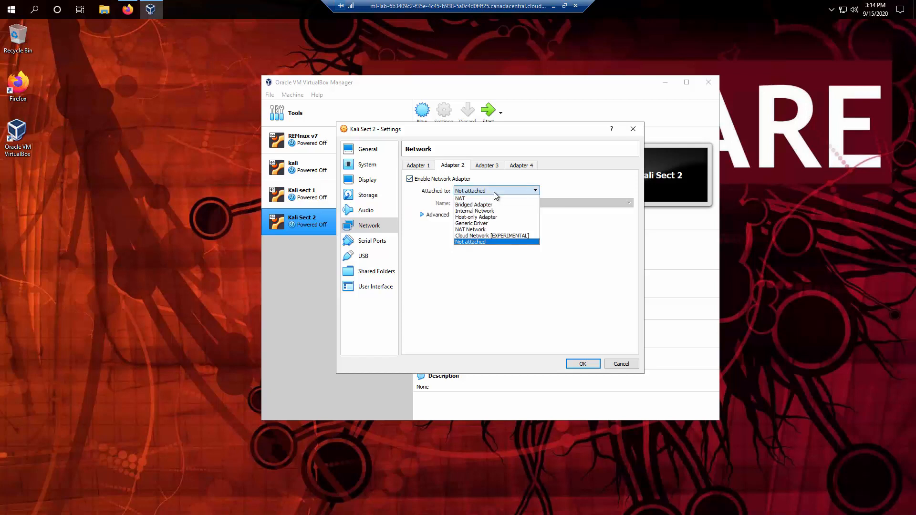
left_click(483, 217)
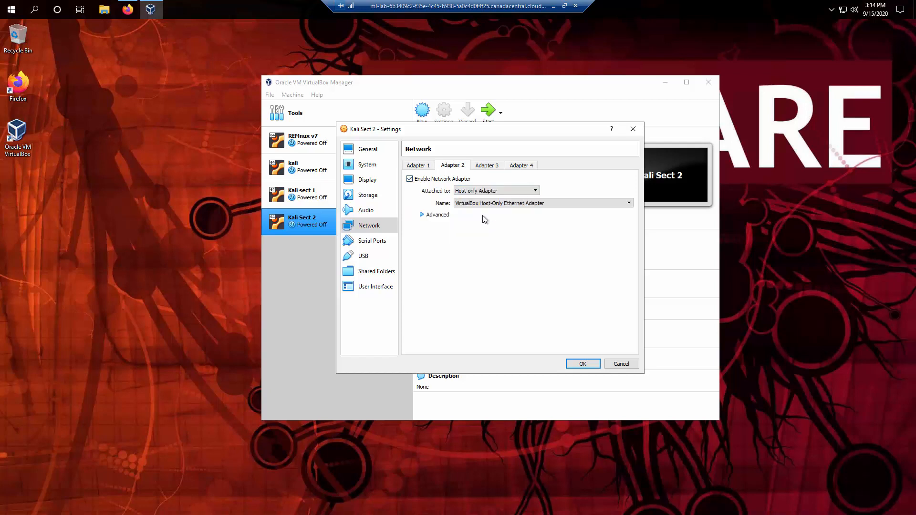
Set Adapter 2 Promiscuous Mode to Allow All, save the settings, and start the VM.
left_click(422, 215)
left_click(468, 240)
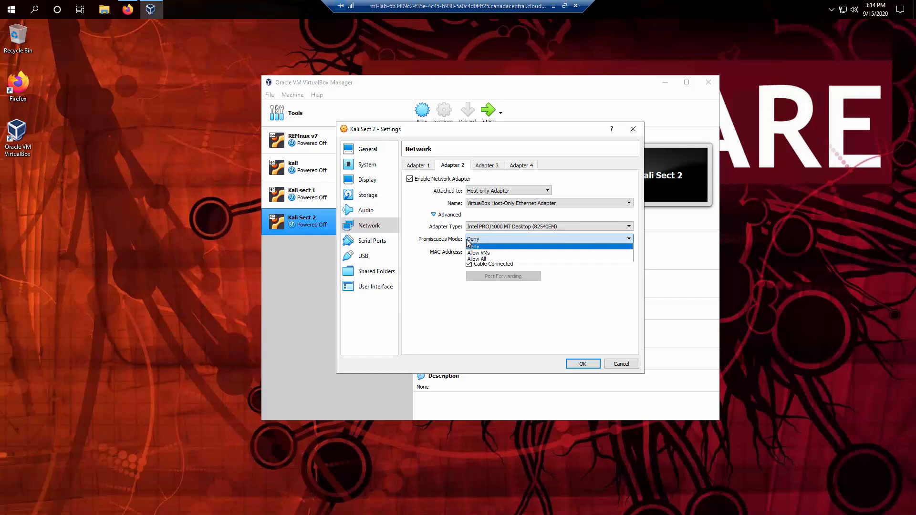
left_click(482, 262)
left_click(491, 239)
left_click(491, 262)
left_click(581, 366)
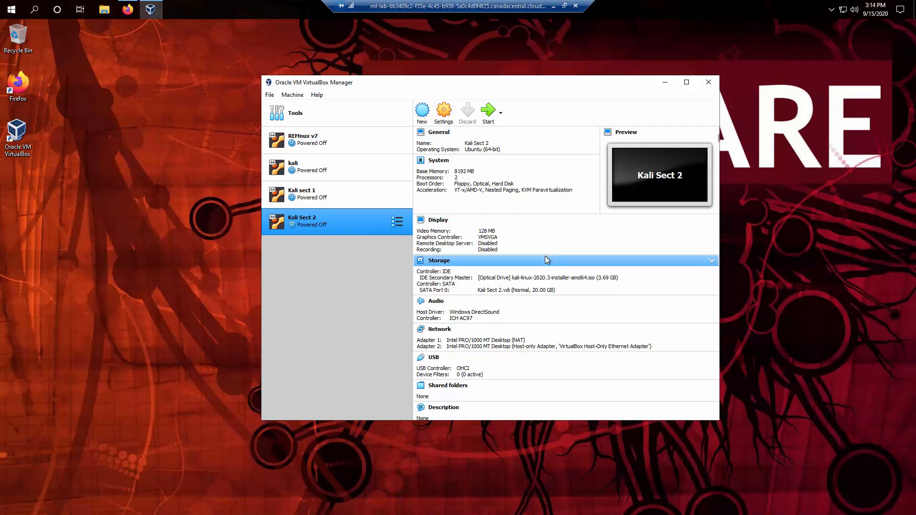
left_click(485, 121)
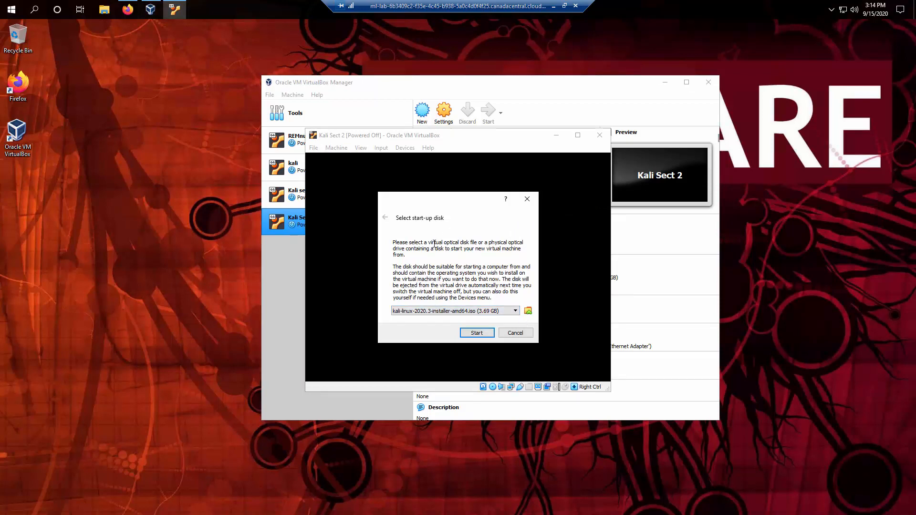
Boot Kali Sect 2 from kali-linux-2020.3-installer-amd64.iso as the start-up disk.
left_click(515, 311)
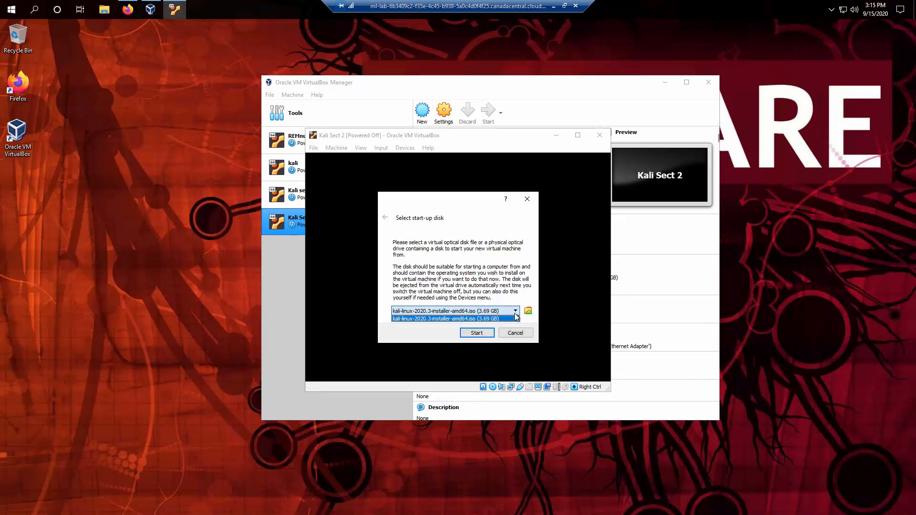
left_click(493, 319)
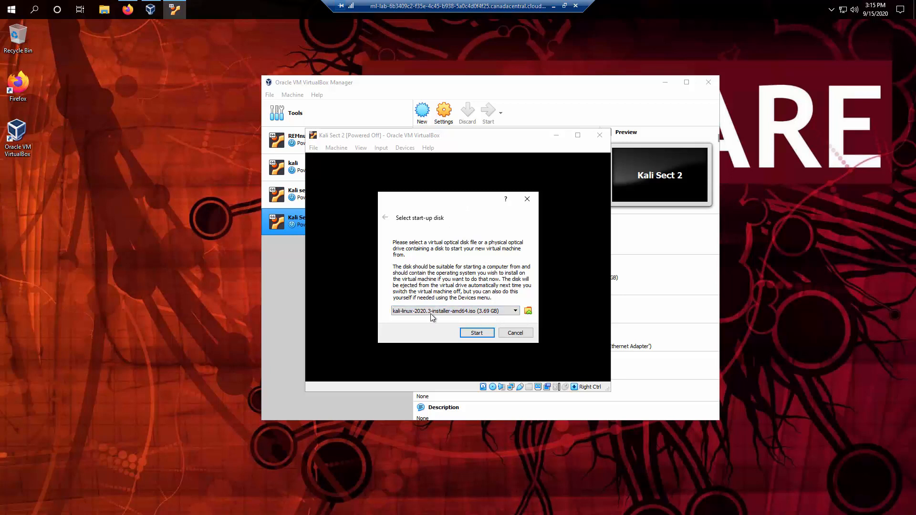
left_click(477, 334)
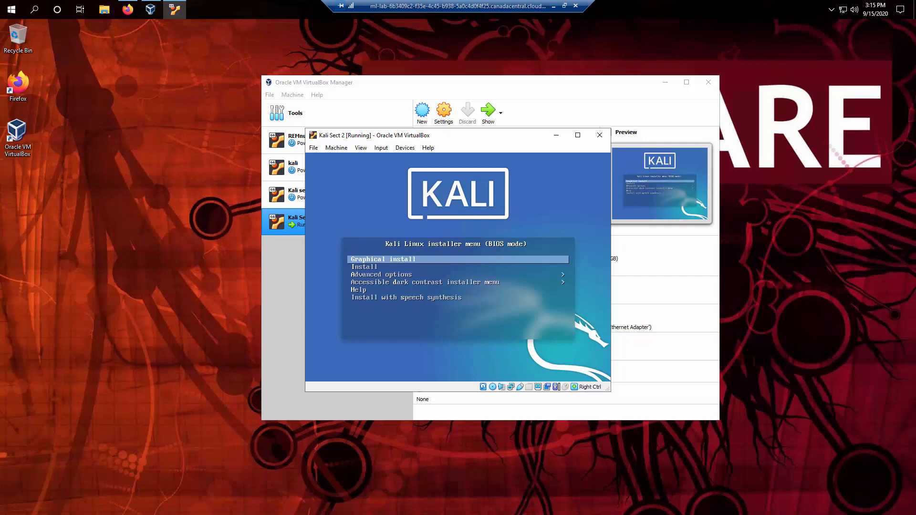
Decline mouse capture and start the Kali Graphical install from the installer menu.
left_click(448, 267)
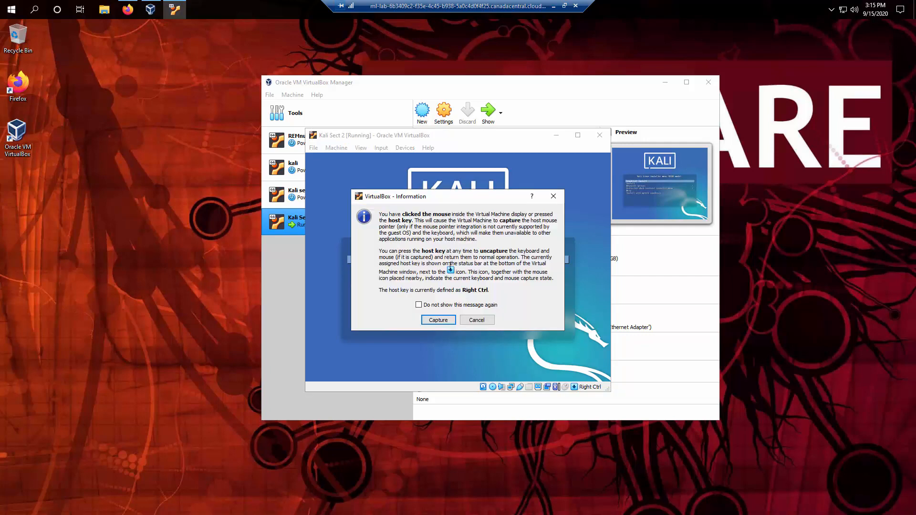
left_click(476, 318)
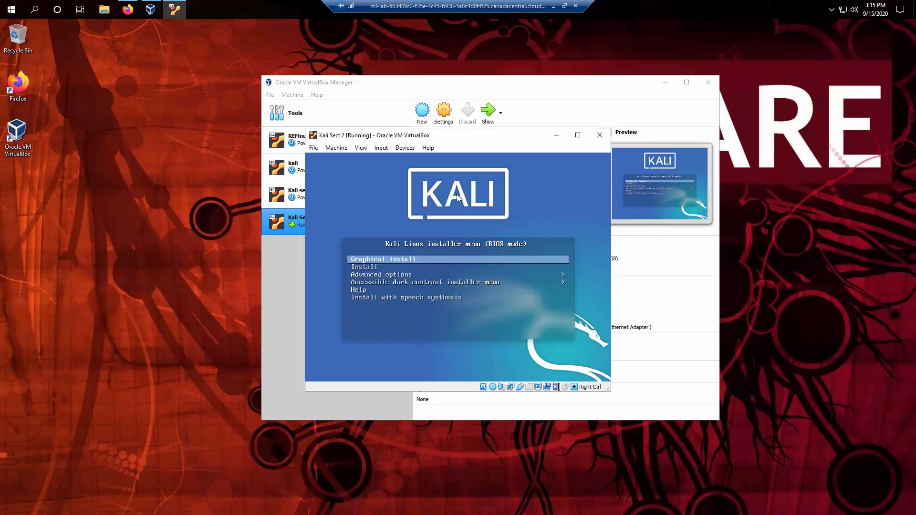
left_click(483, 233)
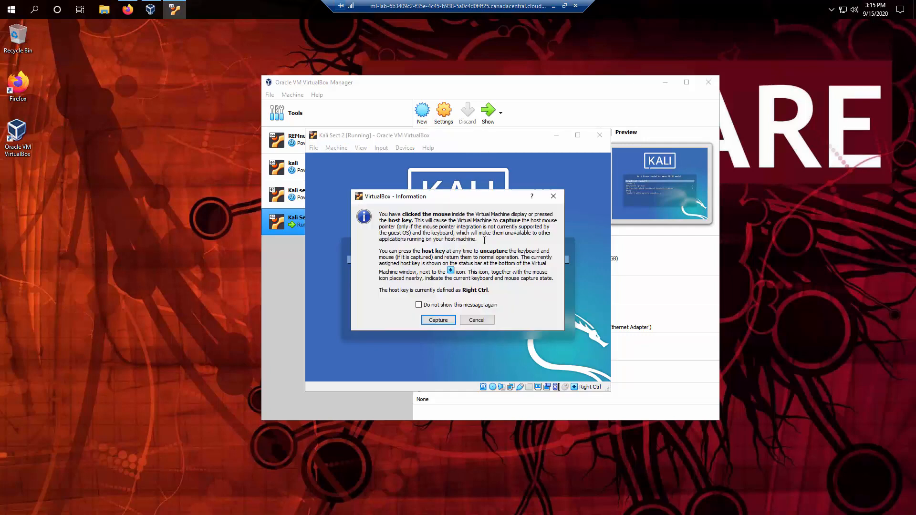
left_click(477, 320)
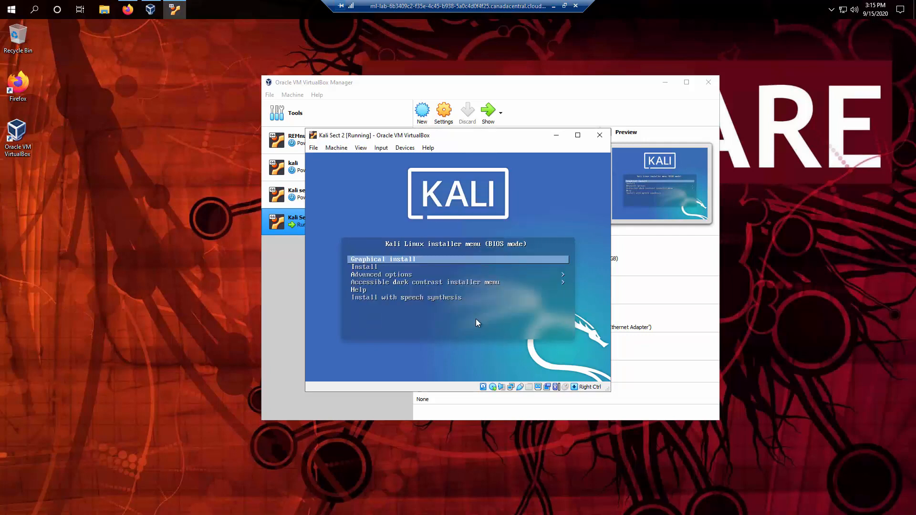
key("Return")
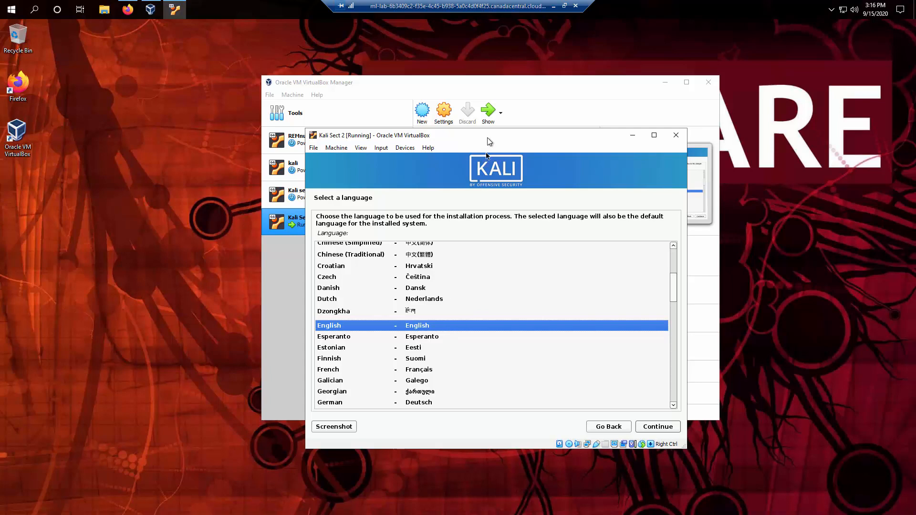
Move the VM window up-left and accept English as the installer language.
left_click_drag(490, 145, 472, 87)
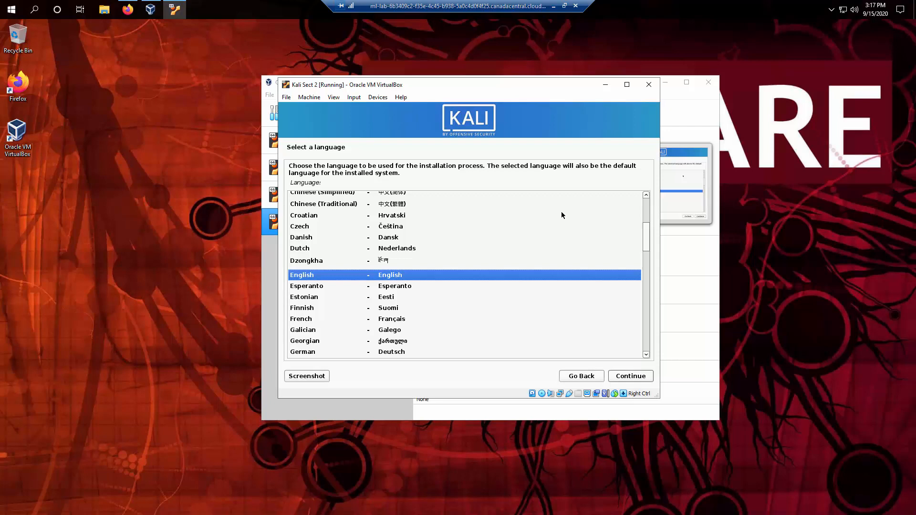
key("Return")
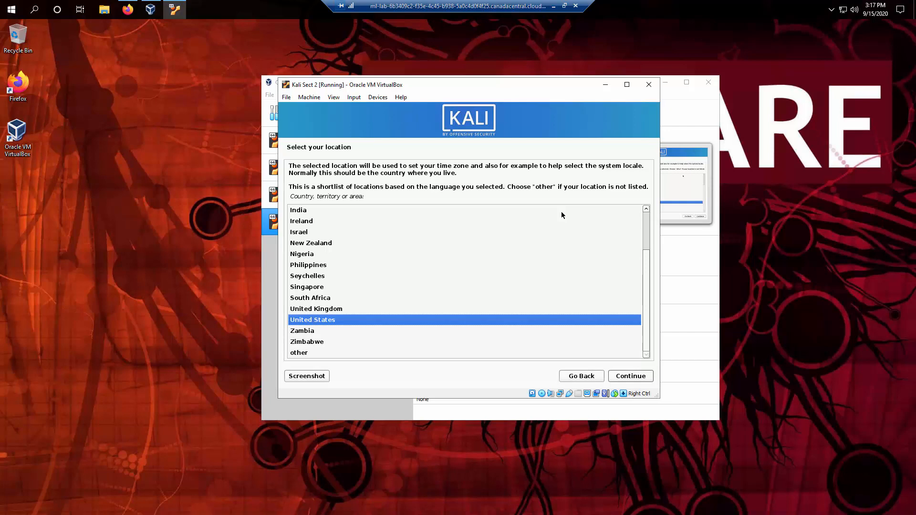
Choose Canada as the location and keep the American English keymap.
type("c")
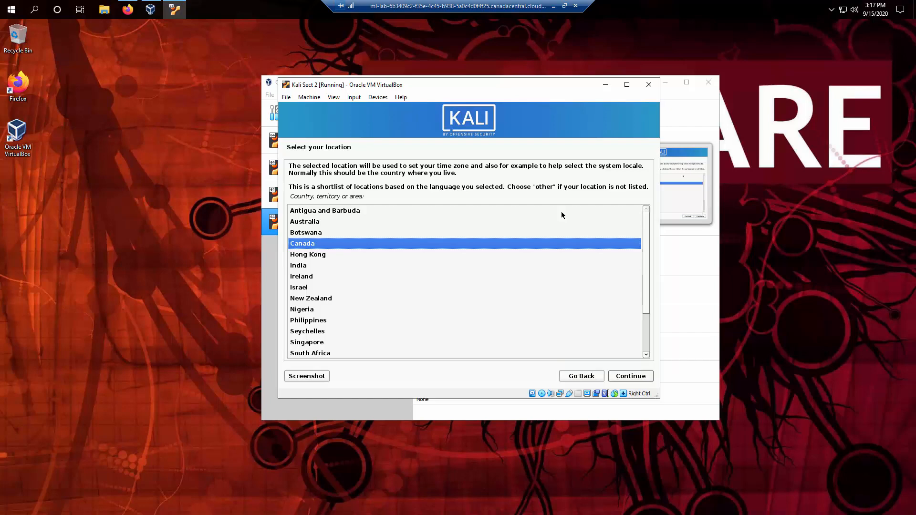
key("Return")
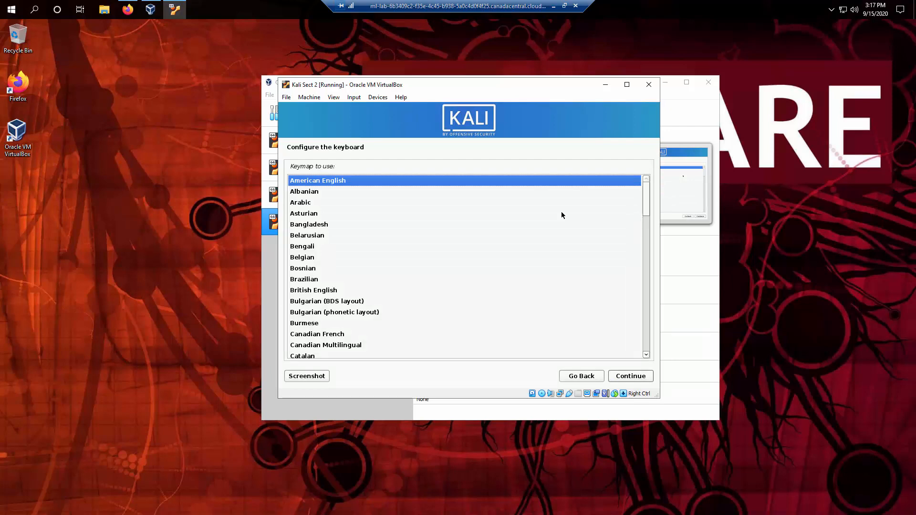
key("Return")
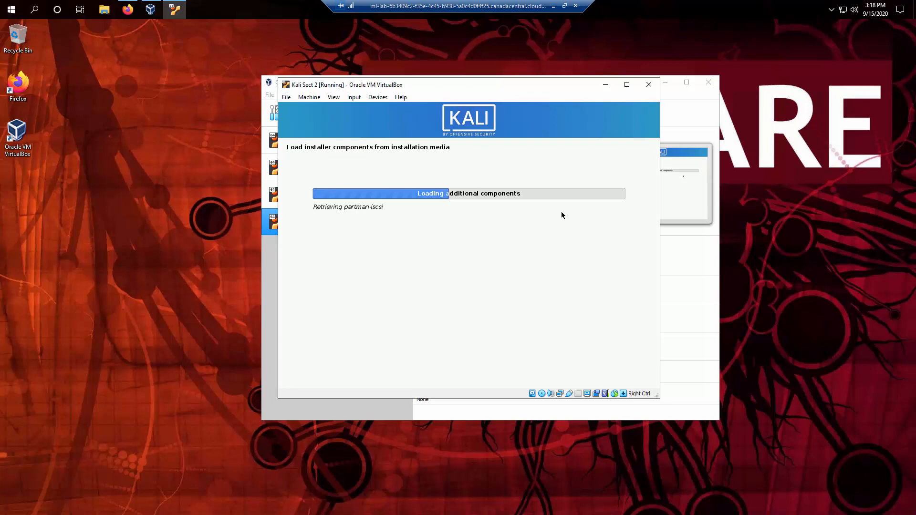
Minimize the VirtualBox Manager and drag the Kali VM window to the right.
left_click(666, 85)
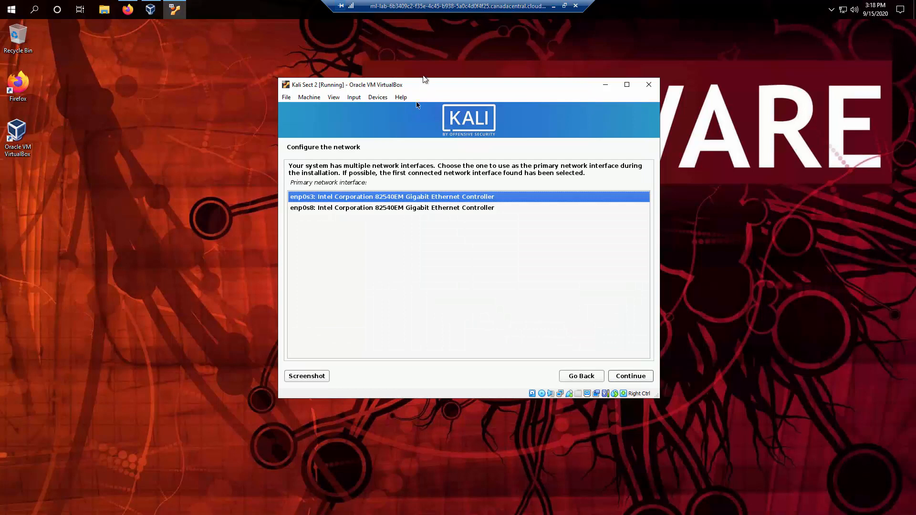
left_click_drag(422, 86, 633, 128)
left_click(150, 9)
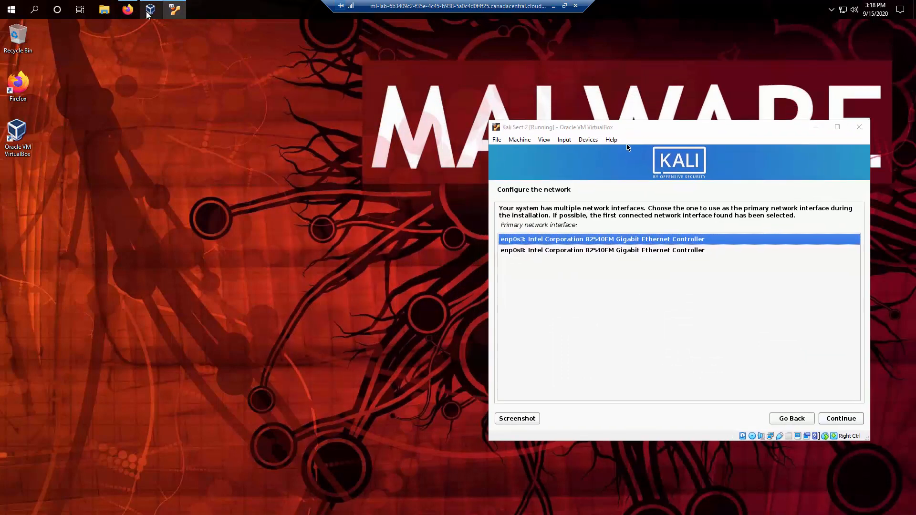
Review the Manager's Network settings, then select enp0s3 as the primary network interface.
left_click_drag(476, 85, 303, 121)
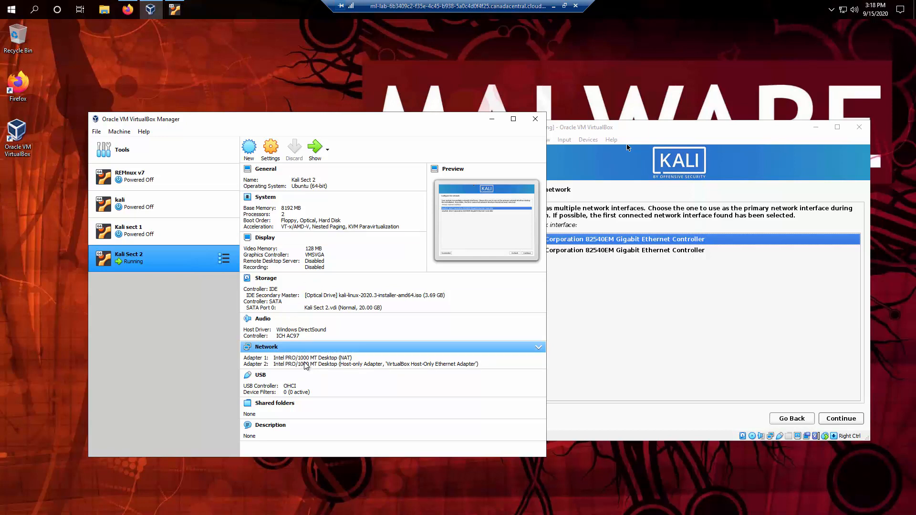
left_click(641, 339)
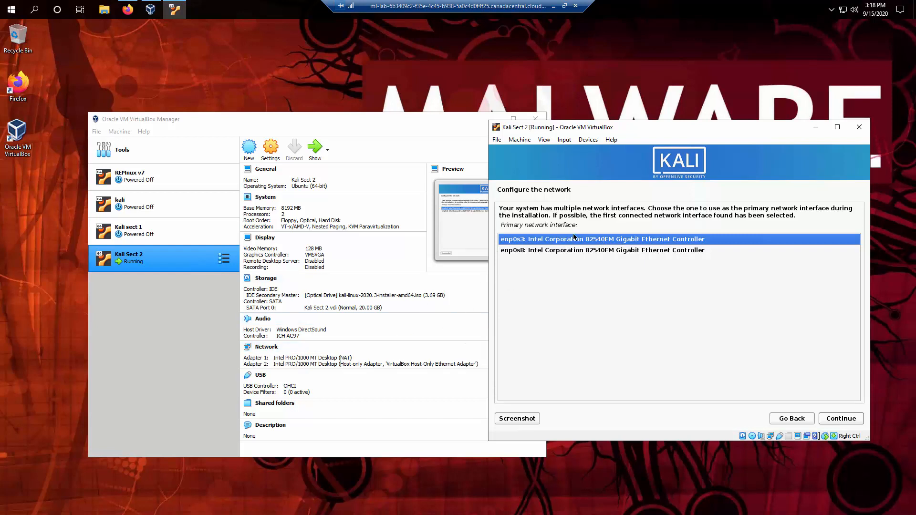
key("Return")
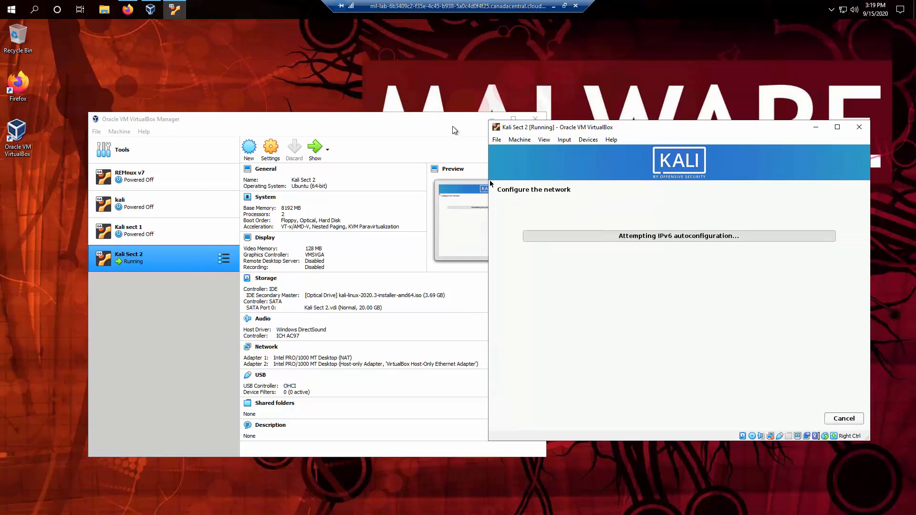
left_click_drag(466, 125, 450, 125)
left_click(472, 123)
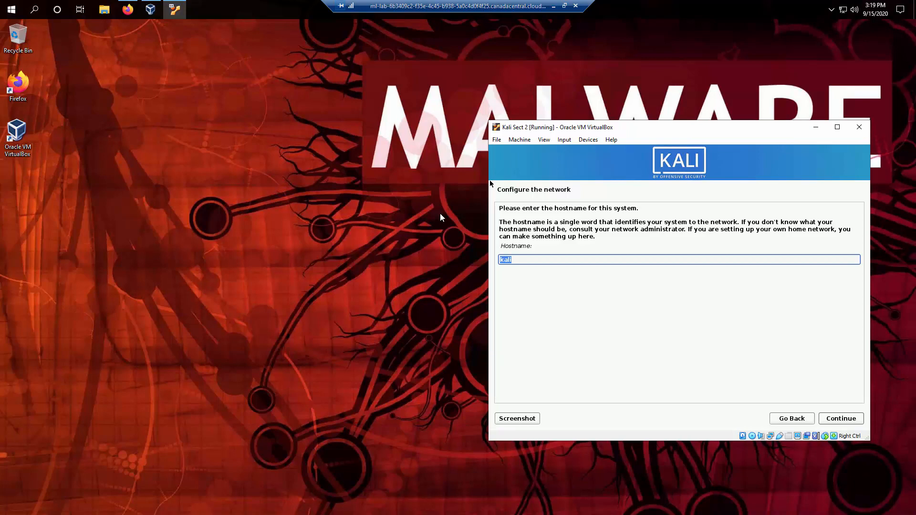
Keep hostname kali and enter opsys.bit as the domain name.
key("Return")
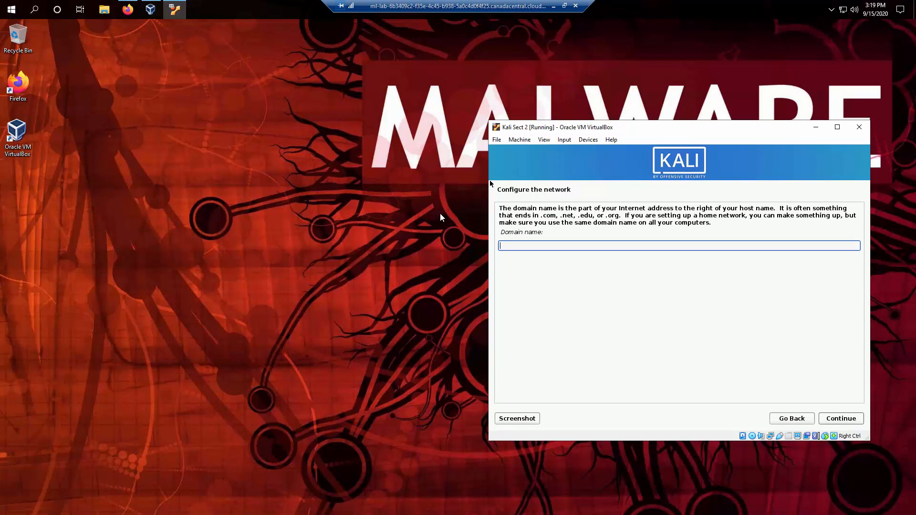
type("oop")
key("BackSpace")
key("BackSpace")
type("psys.bit")
key("Return")
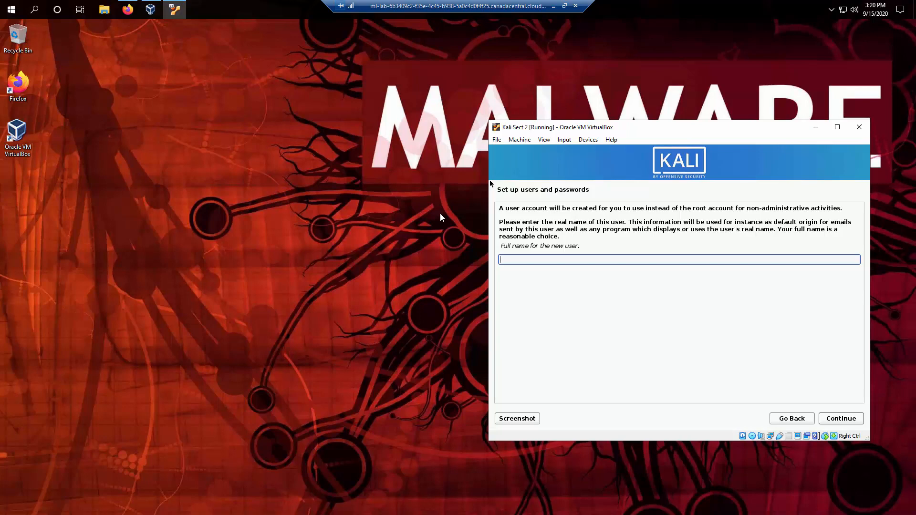
Enter the new user's full name and accept the suggested username.
type("sjay")
key("Return")
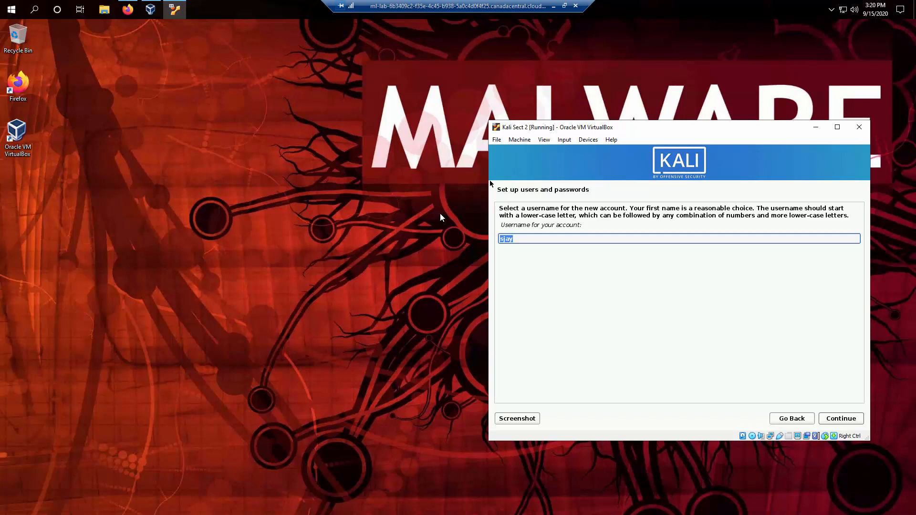
key("Return")
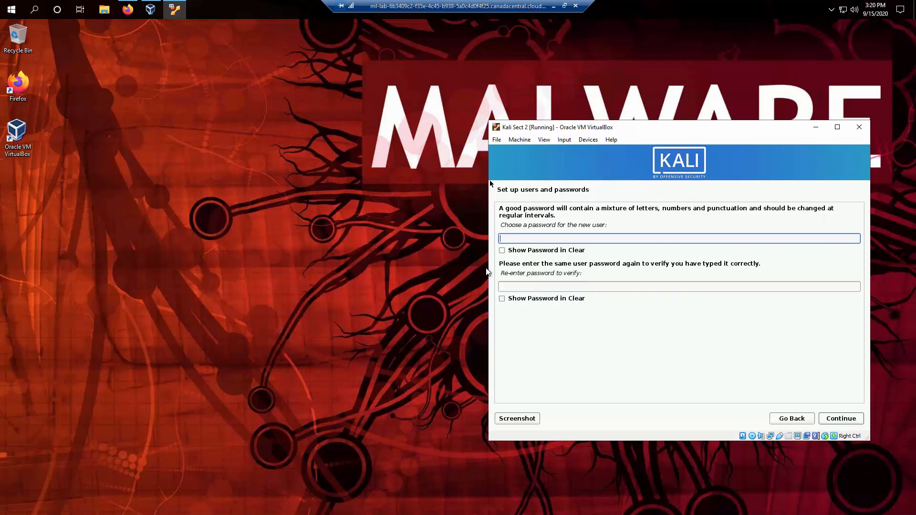
Show both password fields in clear text and type the user password twice.
left_click(504, 251)
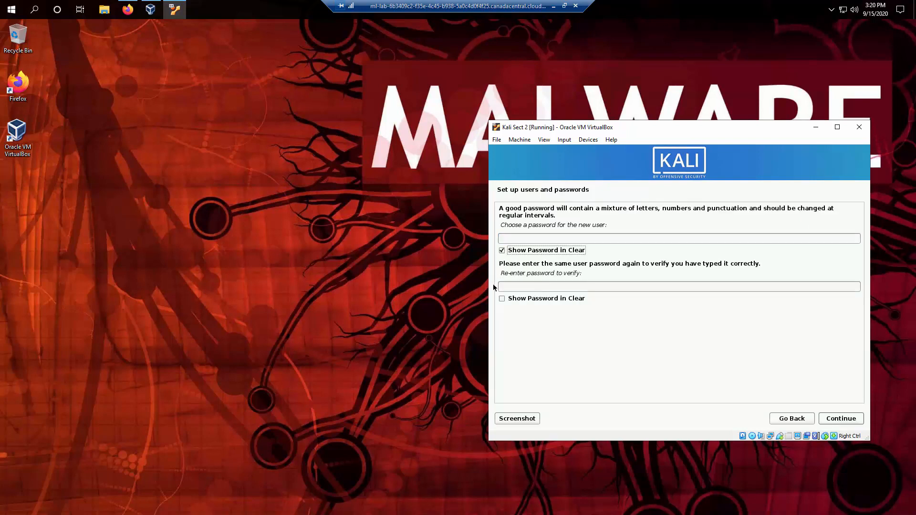
left_click(502, 300)
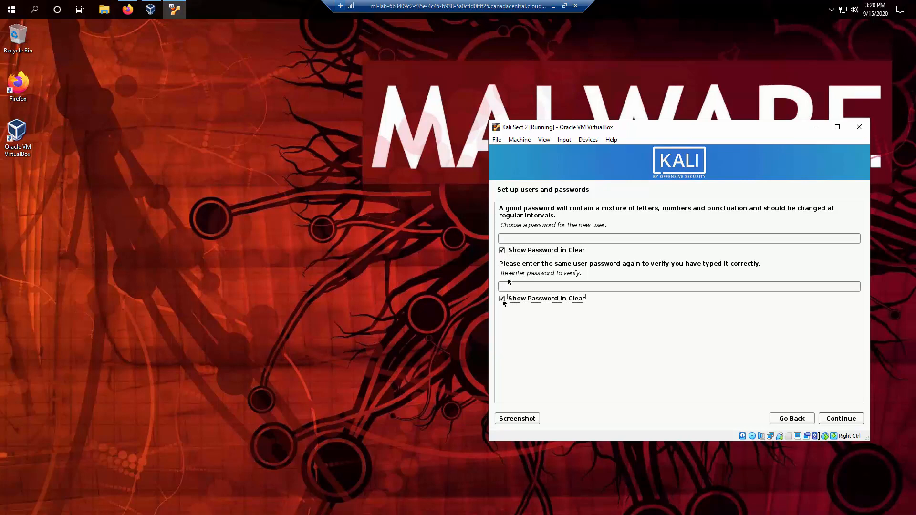
left_click(513, 240)
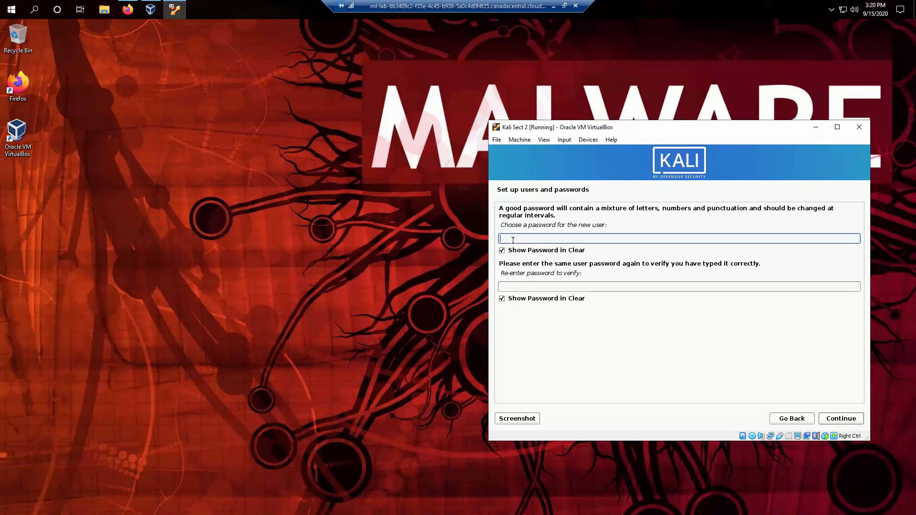
type("password")
key("Tab")
left_click(513, 285)
type("passwo")
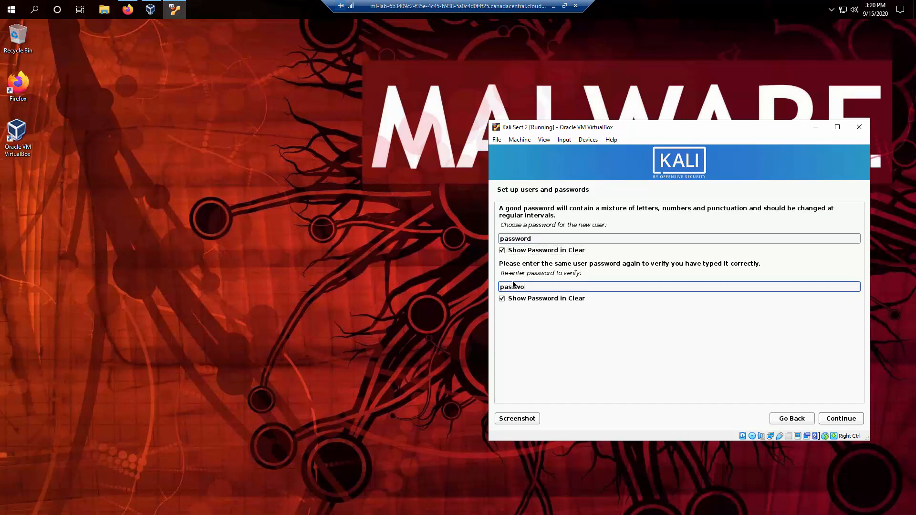
type("rd")
Confirm the user password and set the clock to the Central time zone.
left_click(836, 419)
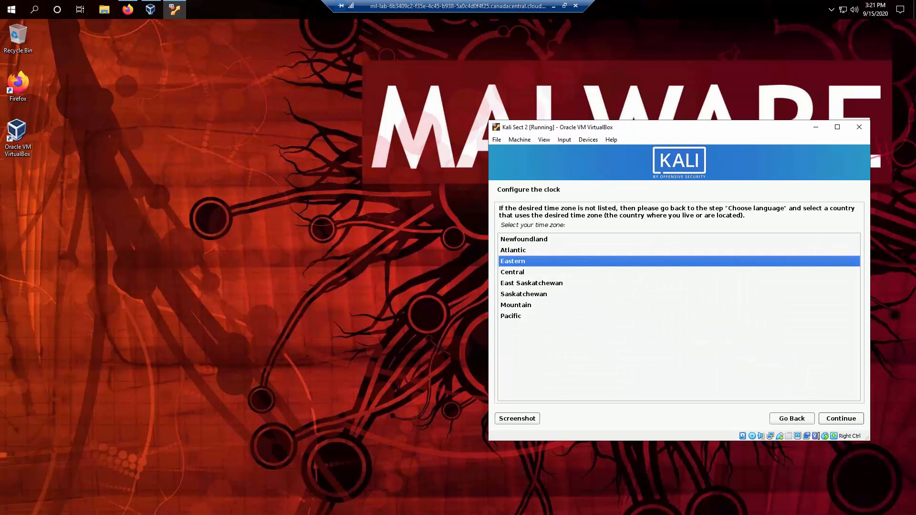
type("c")
key("Return")
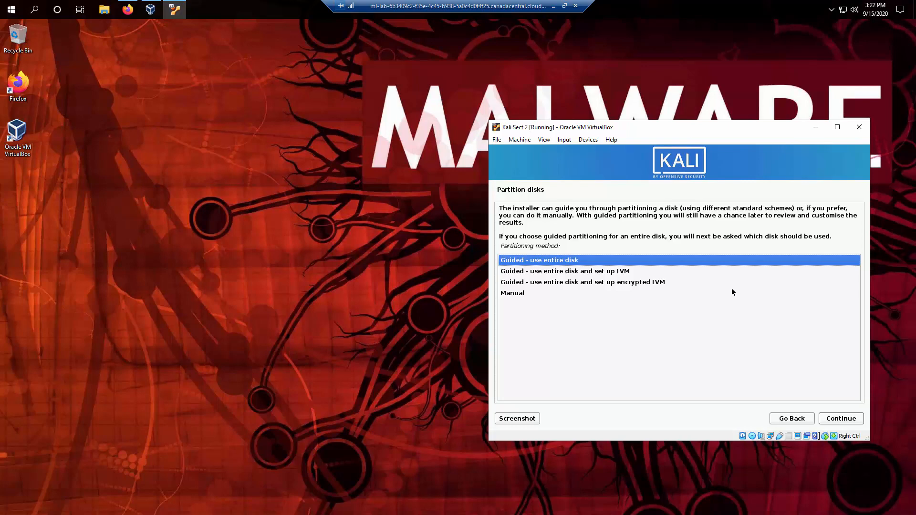
Use guided partitioning on the entire sda disk with all files in one partition.
key("Return")
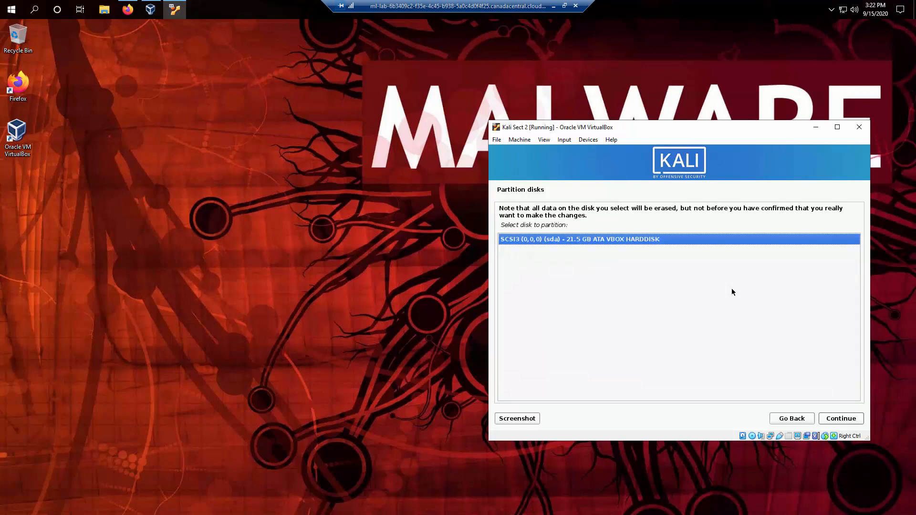
key("Return")
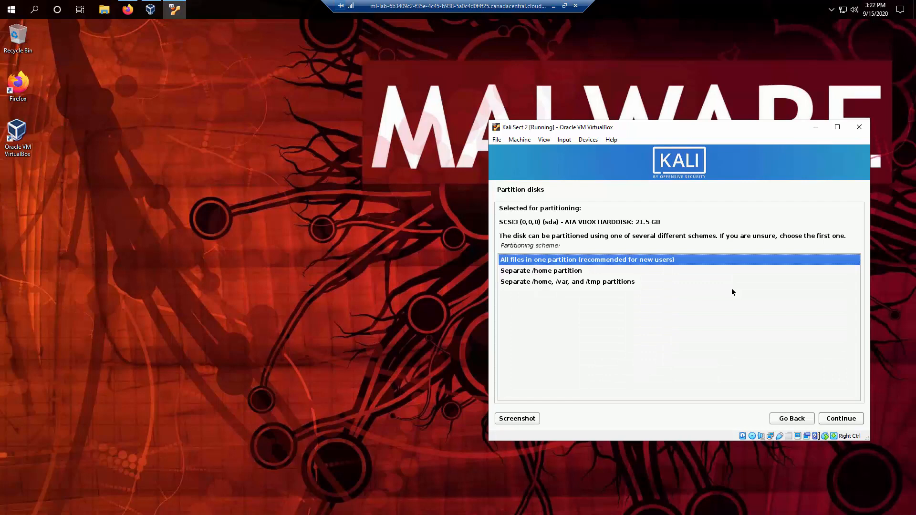
key("Return")
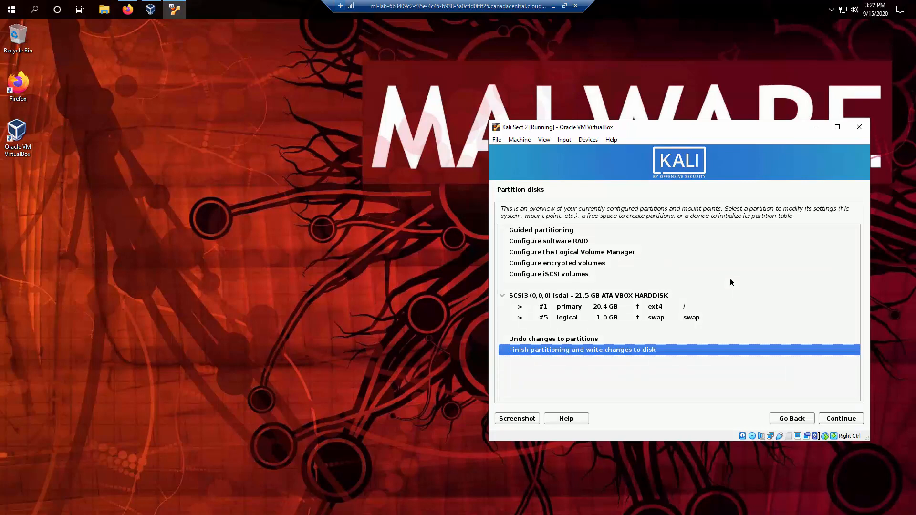
Finish partitioning and confirm writing the ext4 root and swap changes to disk.
key("Return")
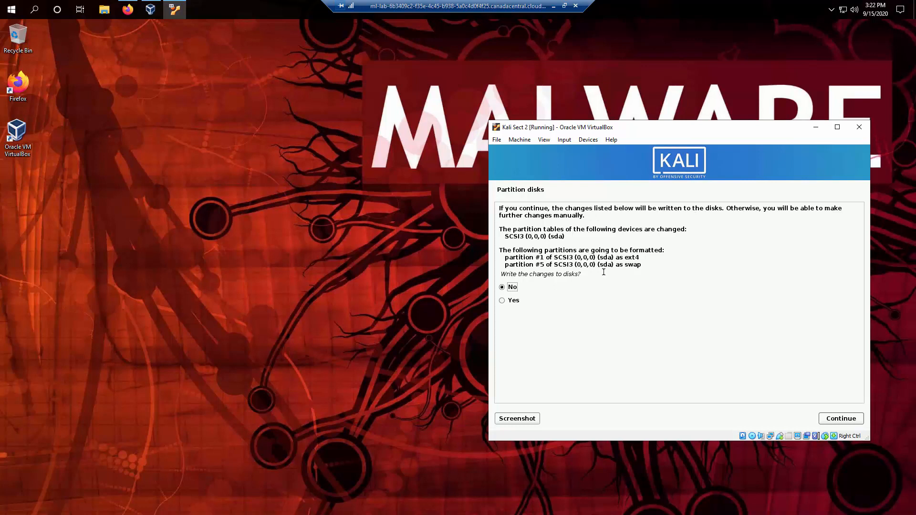
left_click(502, 301)
left_click(842, 419)
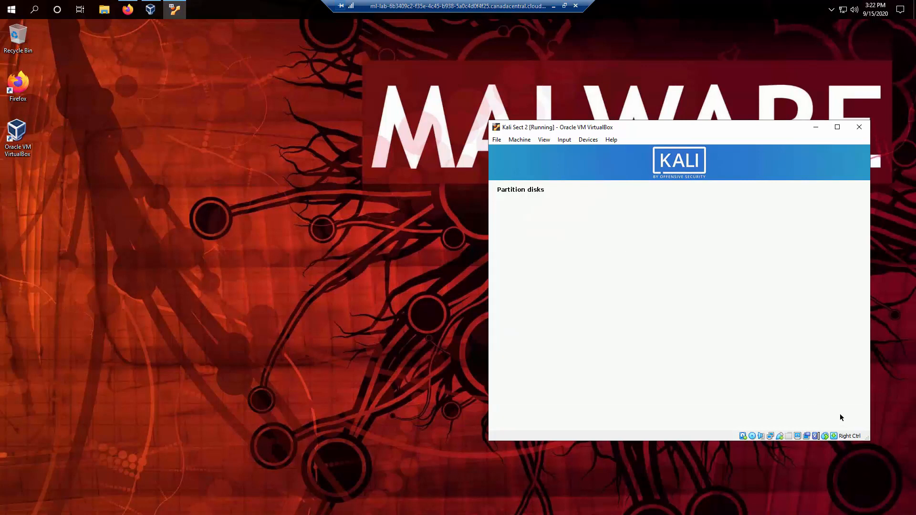
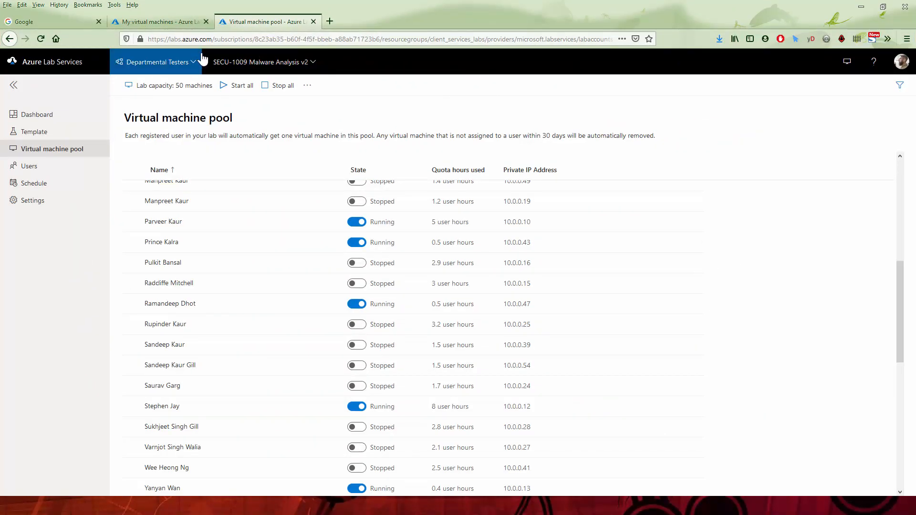
Check the lab machine under My virtual machines, then minimize Firefox to reveal the remote desktop.
left_click(157, 21)
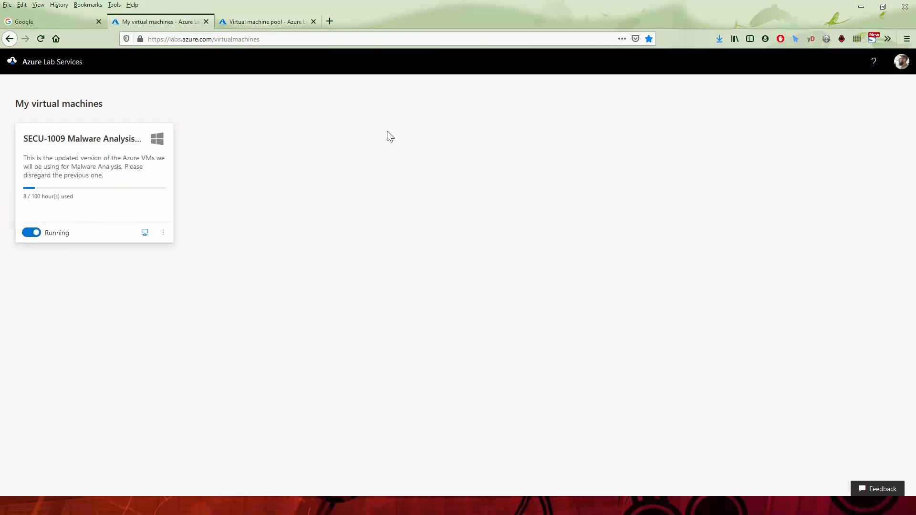
left_click(862, 7)
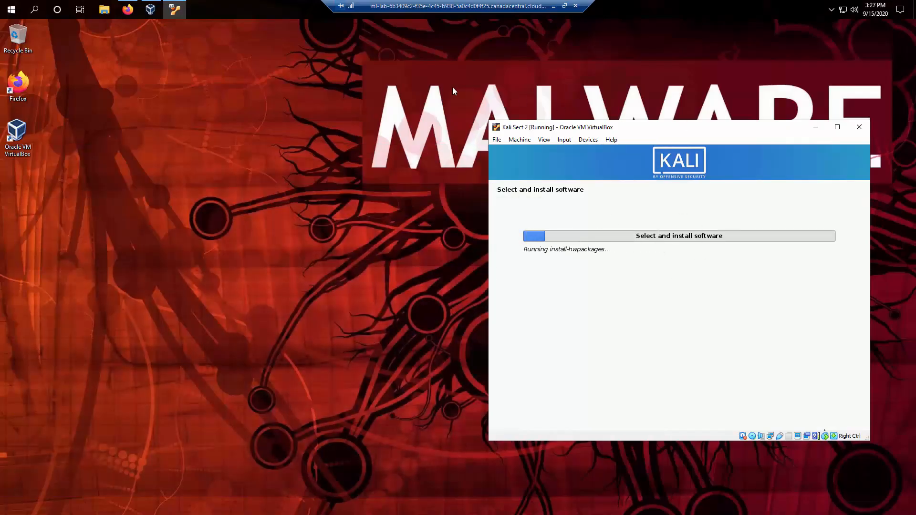
Drag the Kali Sect 2 window to the left-centre and wait for Software selection.
left_click_drag(680, 128, 272, 92)
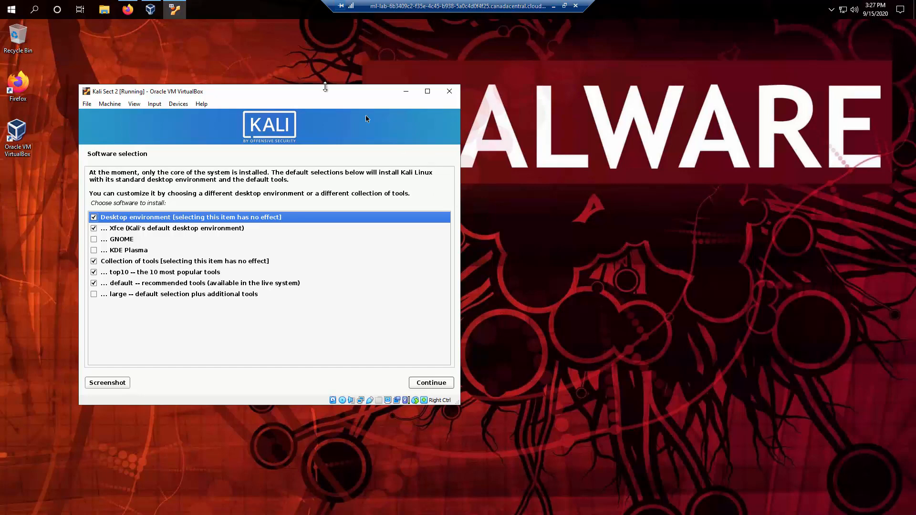
Untick 'default -- recommended tools' in Software selection, keeping Xfce and top10 checked.
left_click_drag(325, 90, 361, 84)
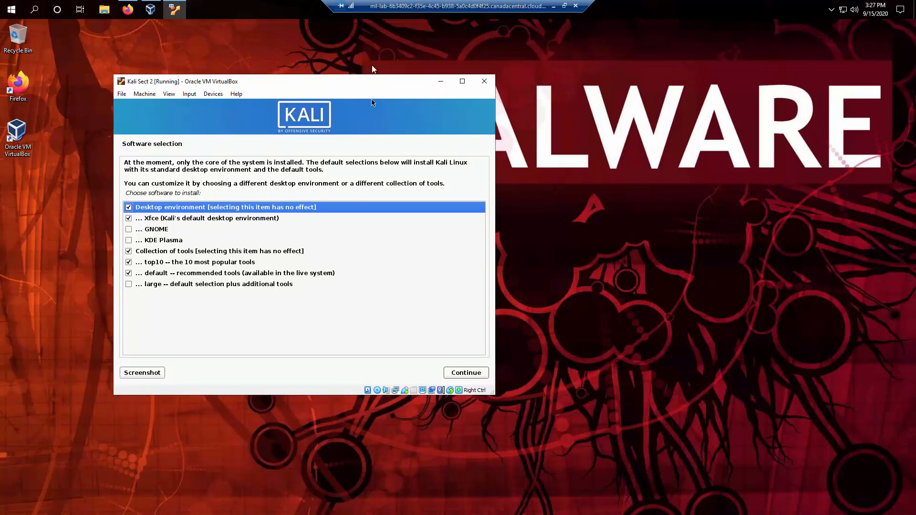
left_click_drag(365, 80, 400, 96)
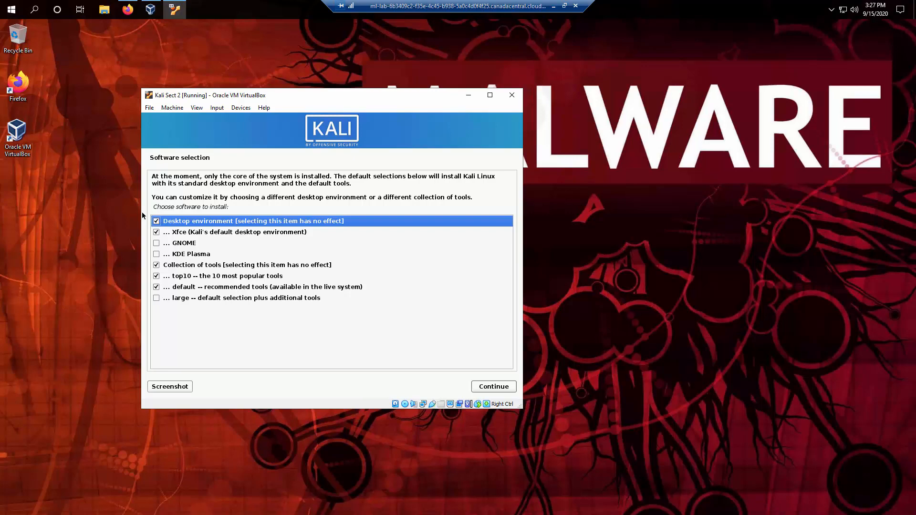
left_click(156, 288)
left_click(156, 288)
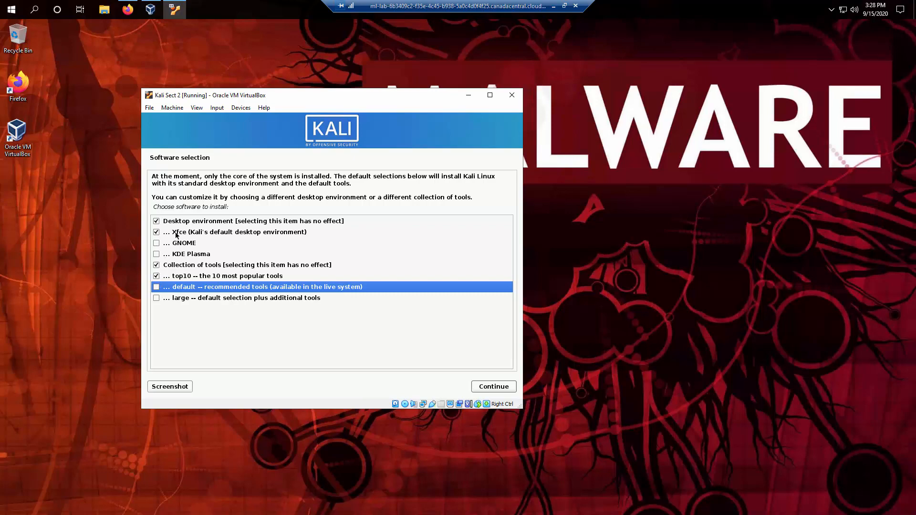
left_click(191, 280)
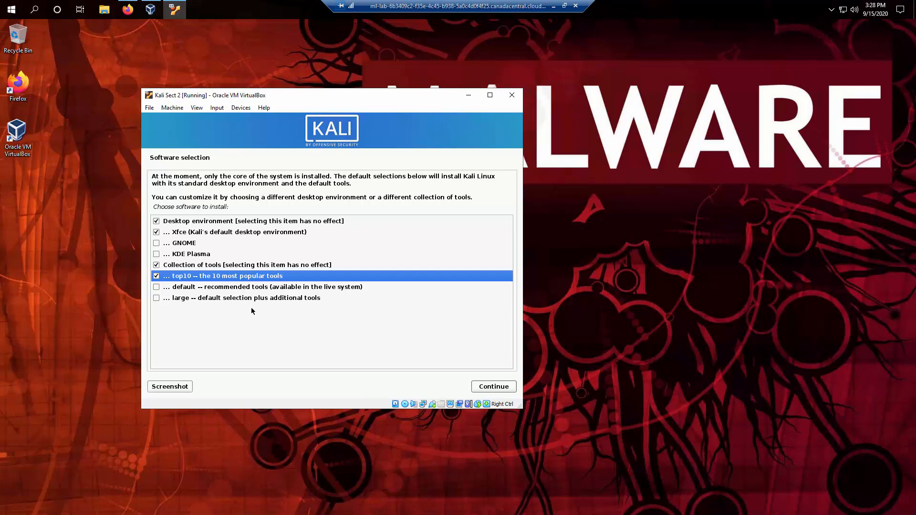
Confirm the Xfce and top10 selection and let installation run until the GRUB prompt.
left_click(489, 385)
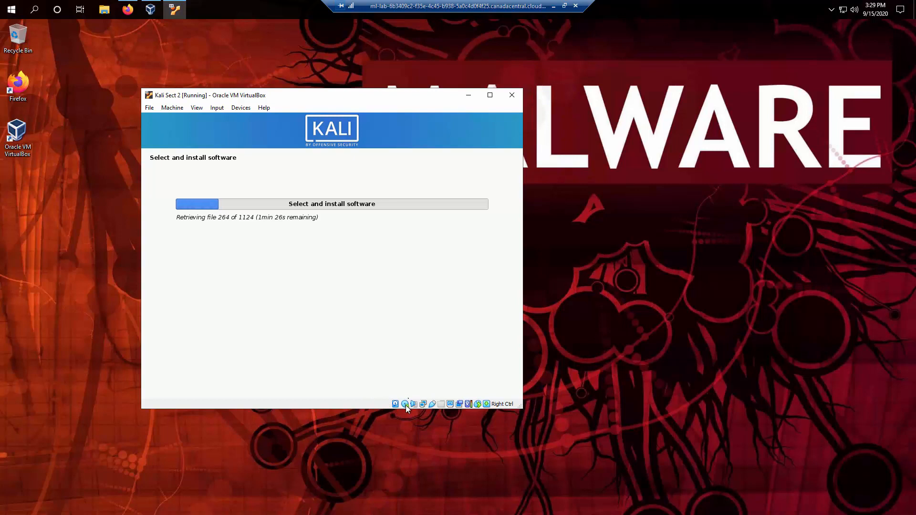
mouse_move(406, 405)
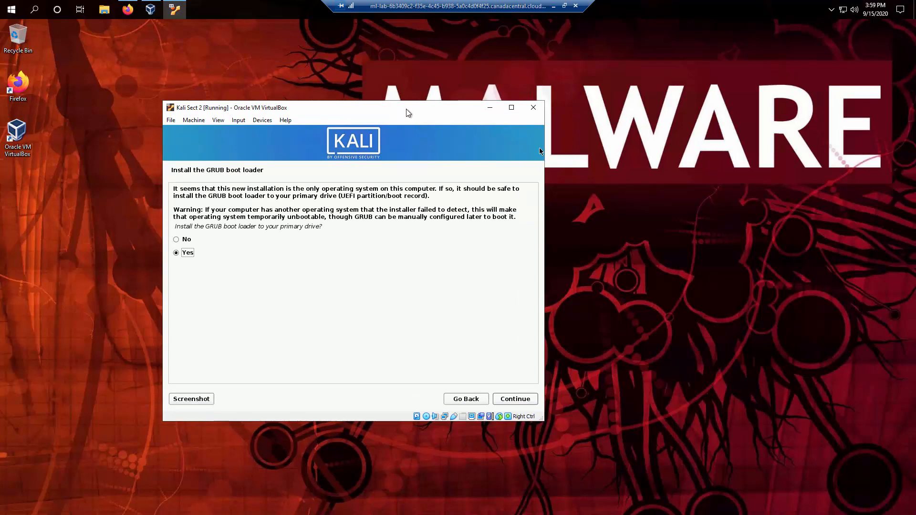
Keep Yes to install the GRUB boot loader on the primary drive and continue.
mouse_move(431, 116)
left_mouse_down()
mouse_move(475, 129)
mouse_move(382, 130)
mouse_move(429, 119)
mouse_move(431, 102)
left_mouse_up()
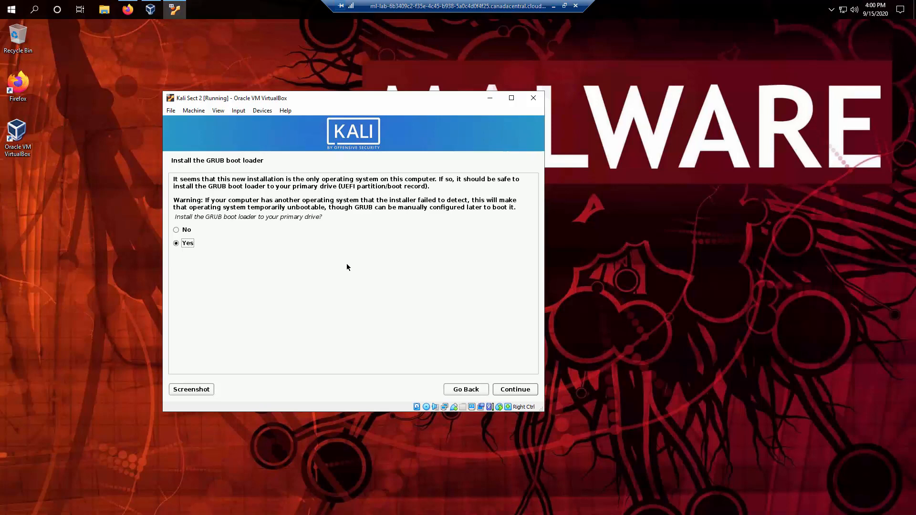
left_click(522, 392)
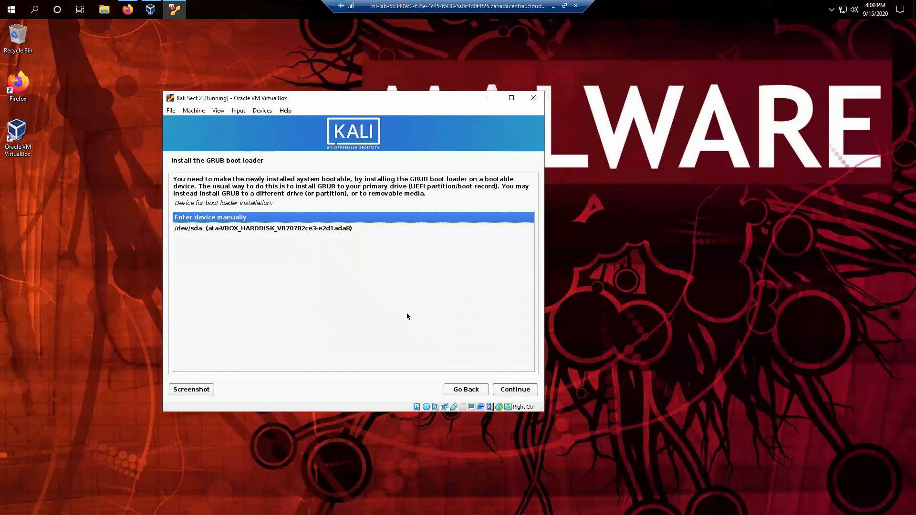
Choose /dev/sda as the GRUB boot loader device and let the installation complete.
left_click(309, 229)
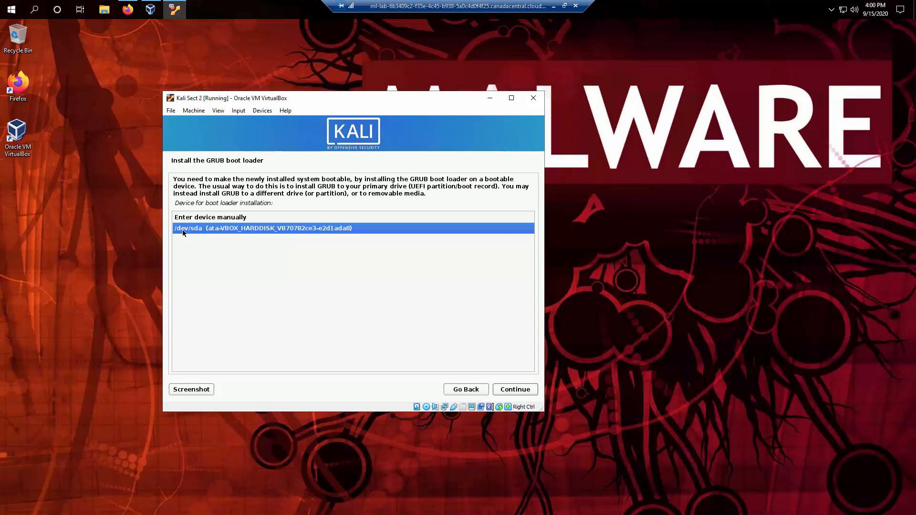
left_click(200, 219)
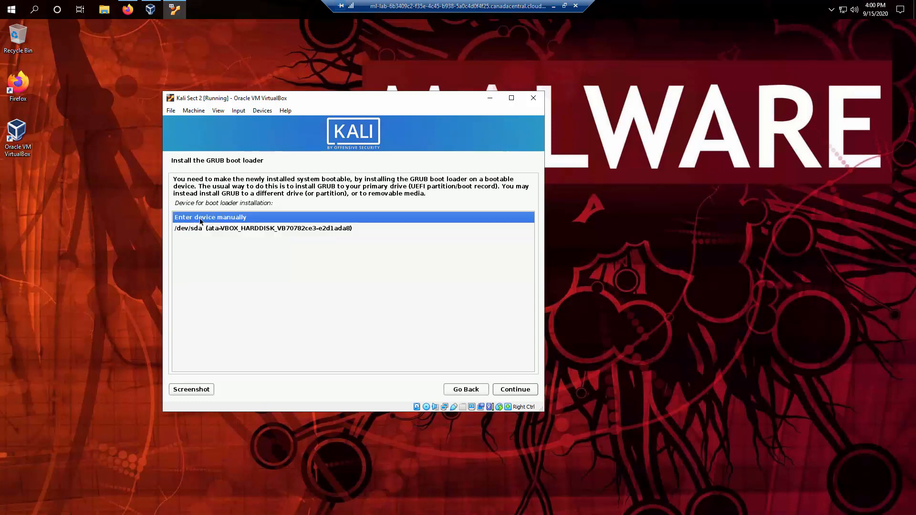
left_click(203, 231)
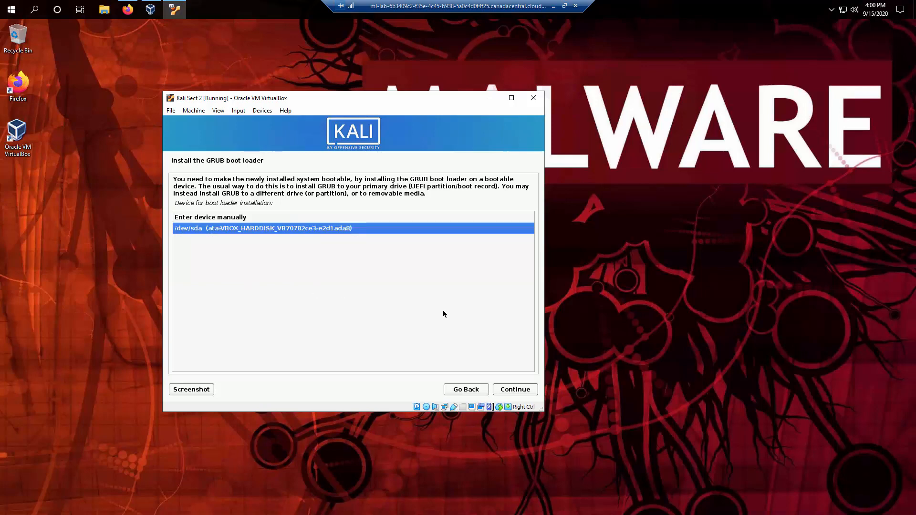
left_click(532, 392)
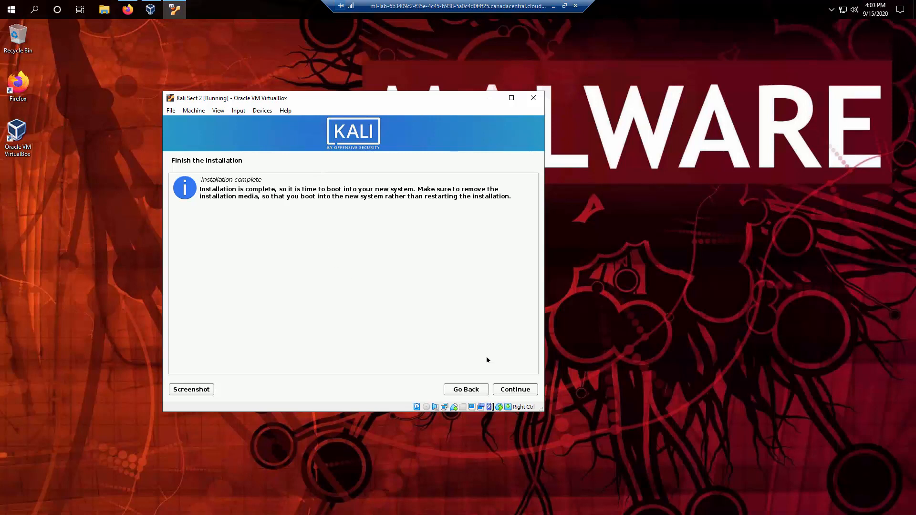
Finish the installer, reboot, and boot Kali immediately from the GRUB menu.
left_click(515, 389)
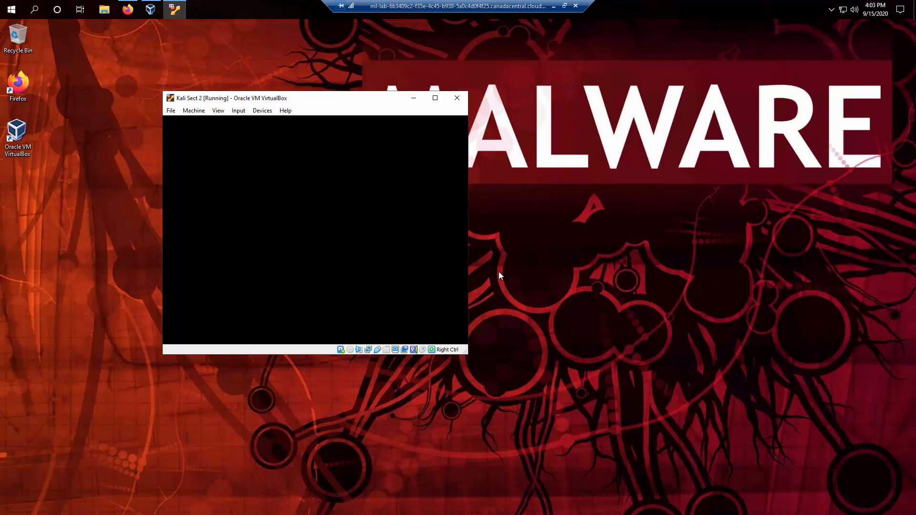
key("Return")
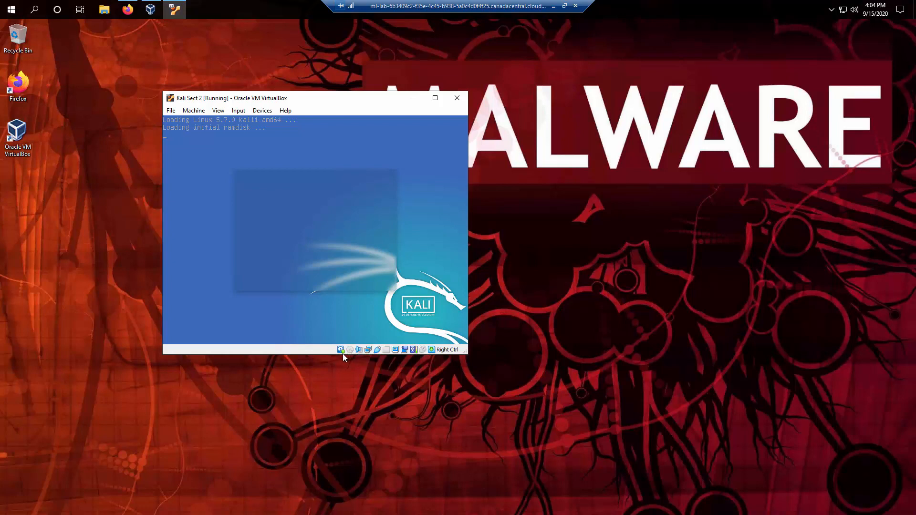
Wait for Kali Sect 2 to boot to its graphical login screen, checking the attached disk.
mouse_move(340, 352)
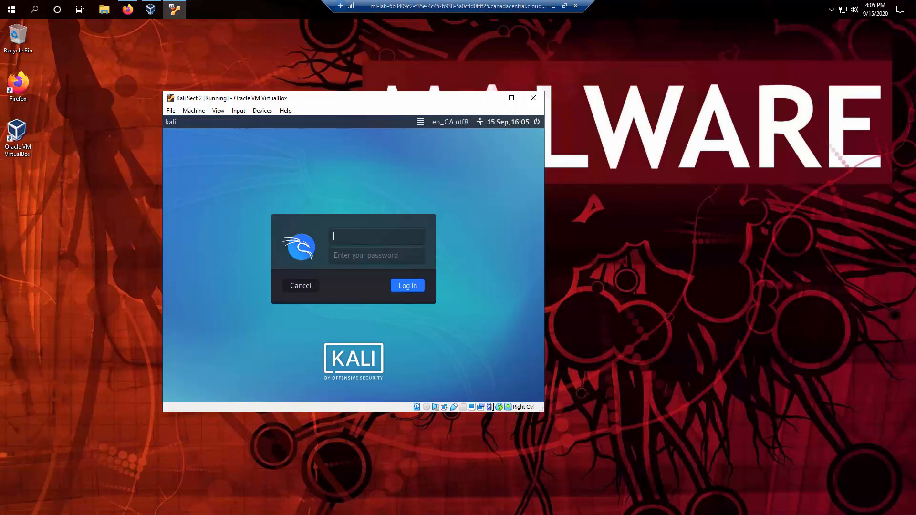
Log in to Kali with the user's username and account password.
type("sjay")
key("Tab")
type("••••••••")
key("Return")
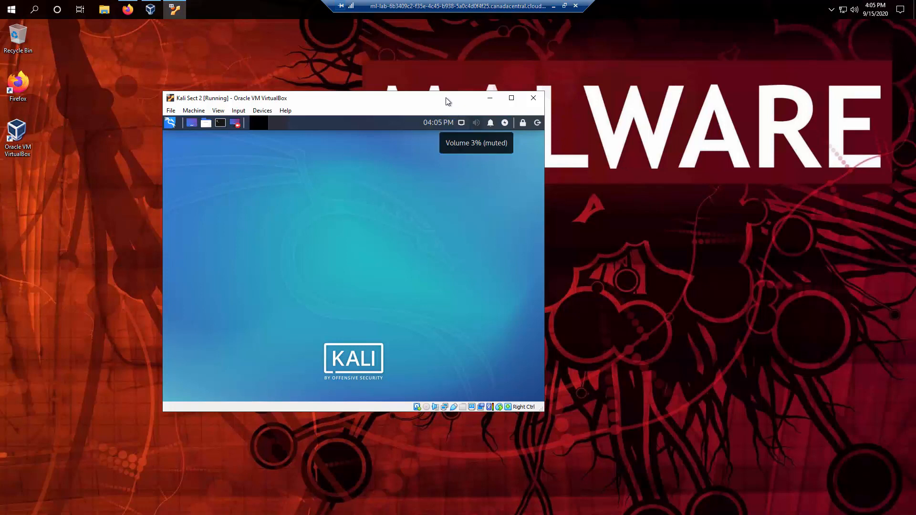
Move and enlarge the VM window, then open a terminal on the Kali desktop.
left_click_drag(445, 98, 399, 52)
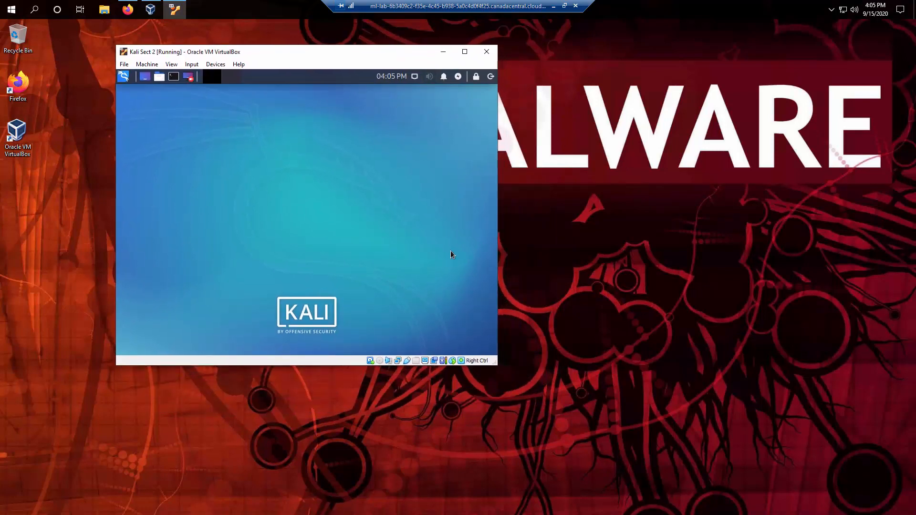
left_click_drag(495, 365, 648, 442)
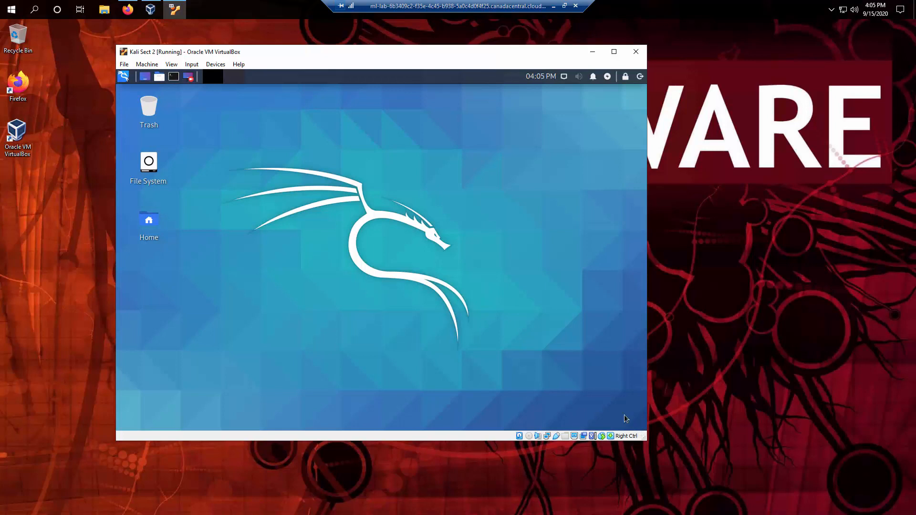
left_click(177, 80)
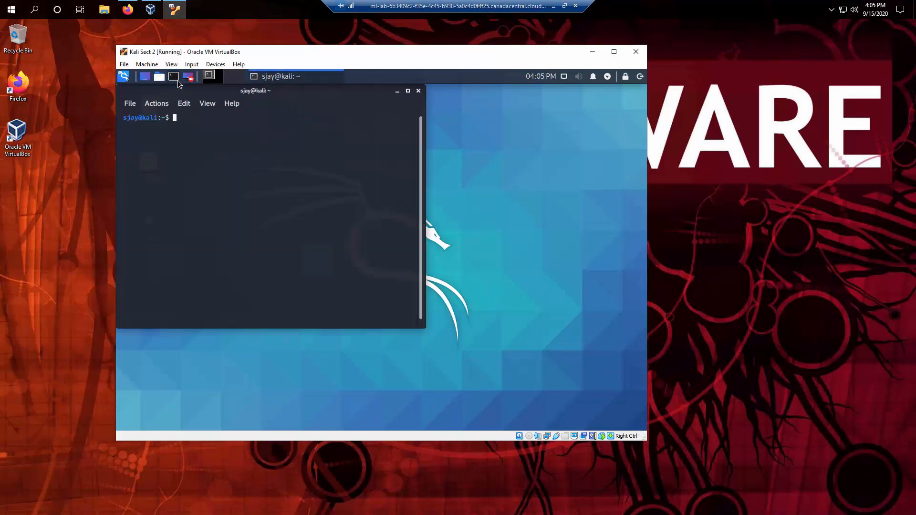
Maximize the Kali terminal and zoom its text in several times via Edit > Zoom in.
left_click(408, 90)
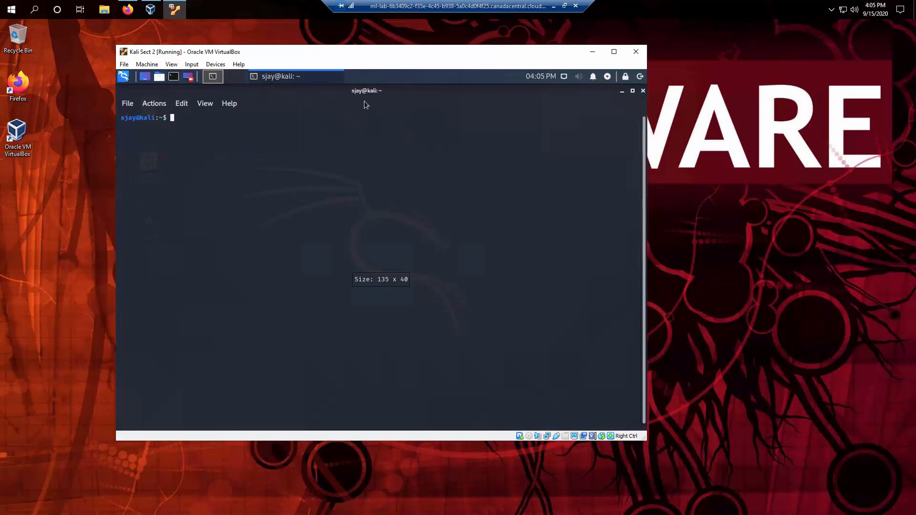
left_click(170, 65)
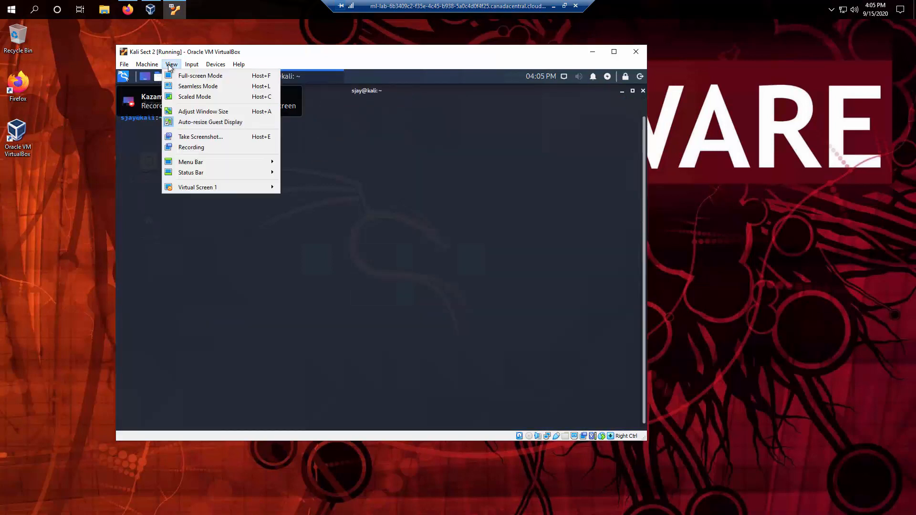
left_click(308, 177)
left_click(182, 104)
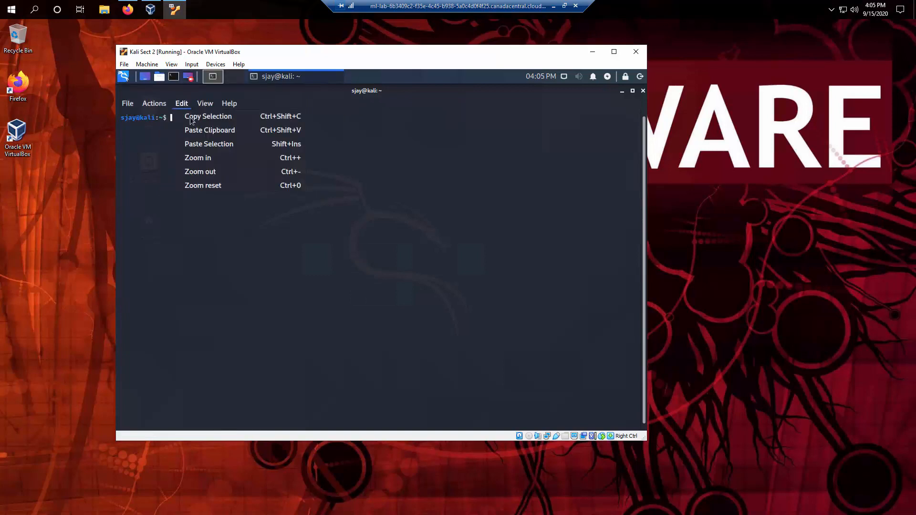
left_click(222, 153)
left_click(191, 108)
left_click(210, 157)
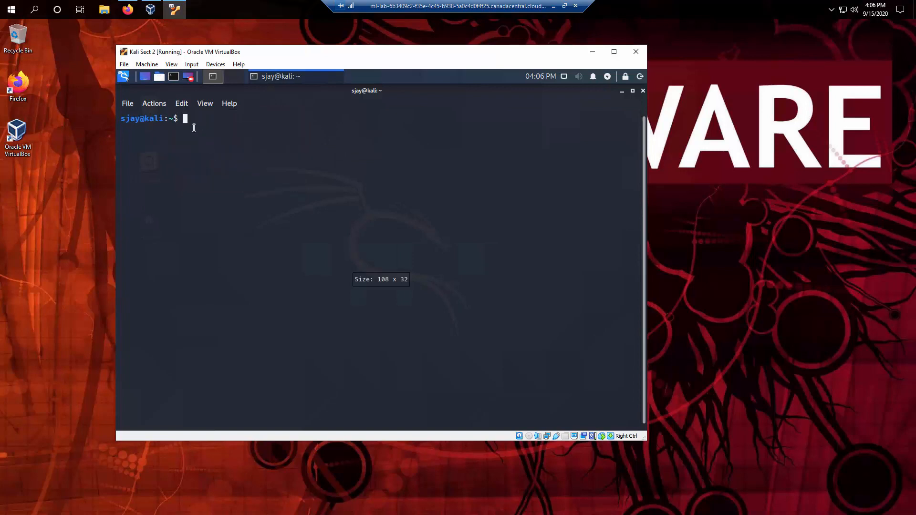
Zoom the terminal text further and enlarge the VM window so the terminal fills 104 x 27.
left_click(182, 104)
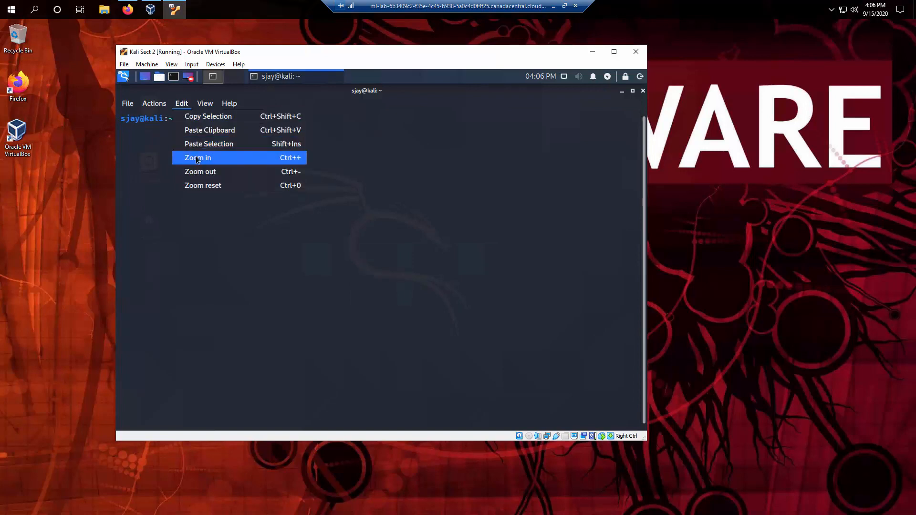
left_click(196, 156)
left_click(183, 105)
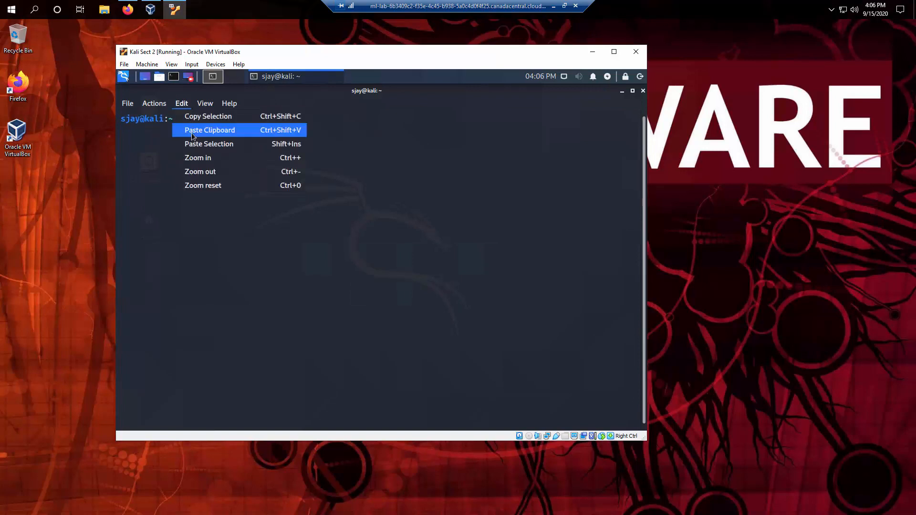
left_click(199, 159)
left_click(186, 105)
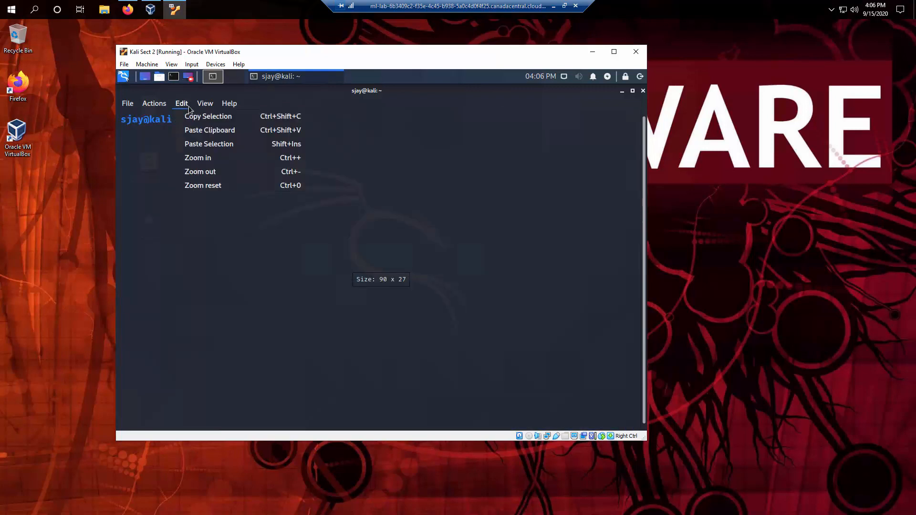
left_click(205, 159)
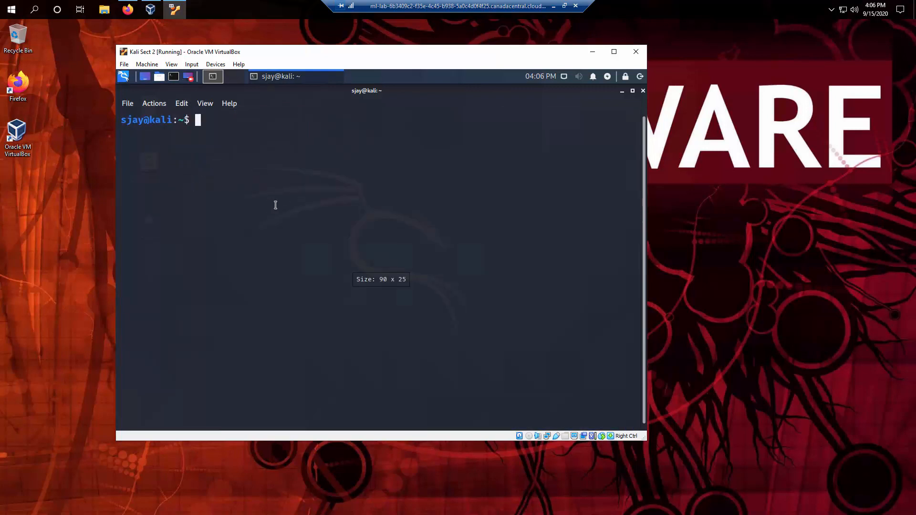
left_click_drag(642, 438, 729, 467)
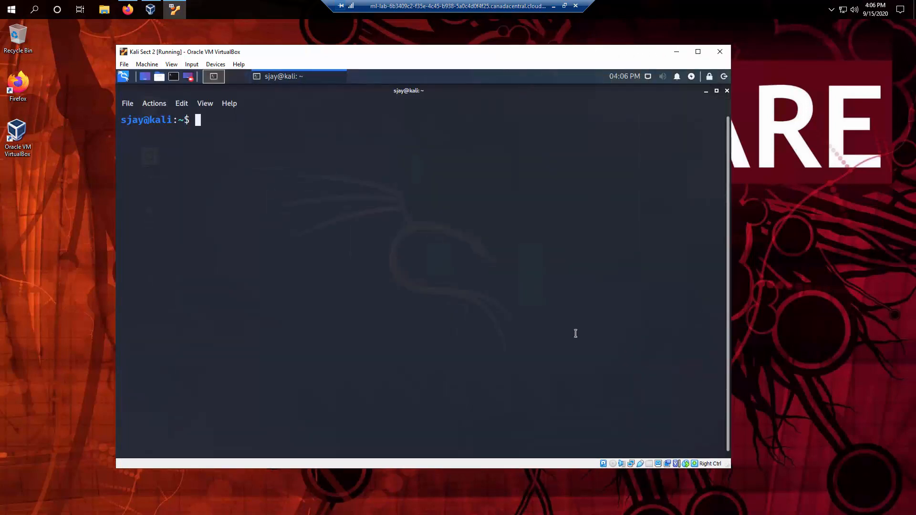
Run ip addr and highlight the eth0 and eth1 entries, showing eth1 at 192.168.56.103/24.
type("ip addr")
key("Return")
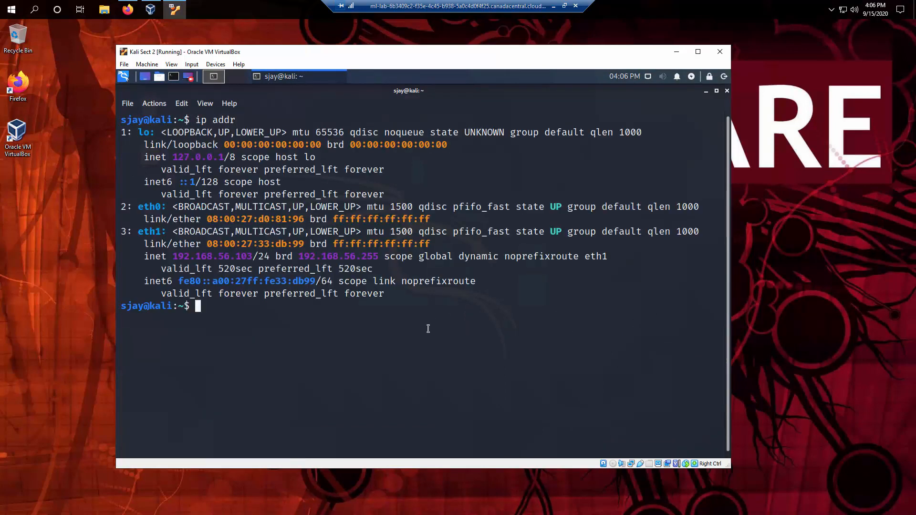
double_click(208, 257)
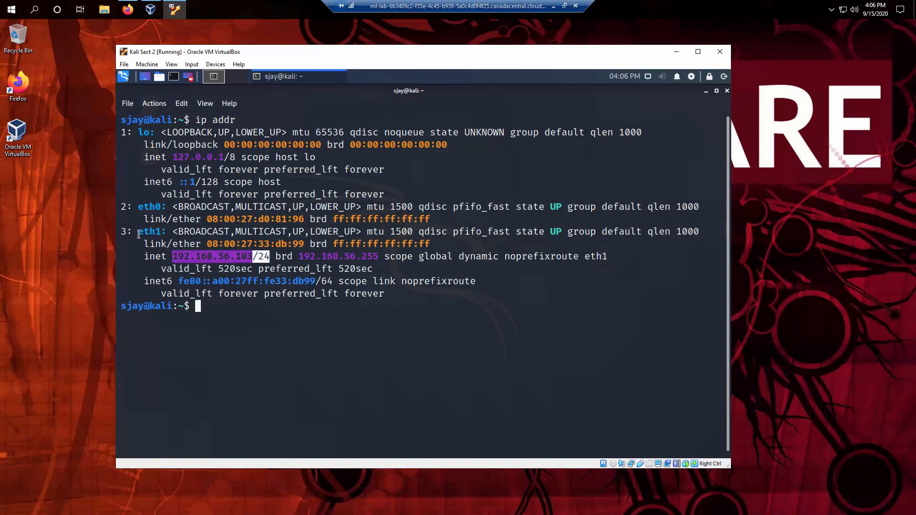
left_click_drag(138, 233, 239, 265)
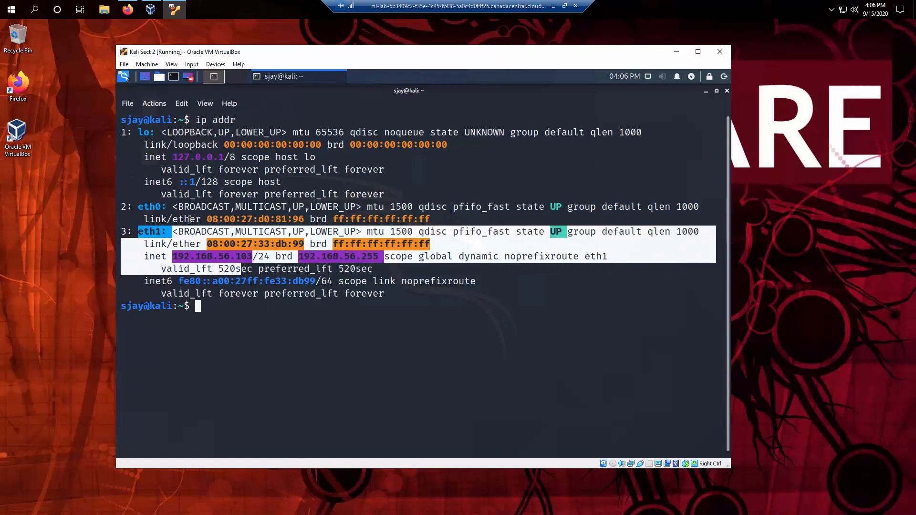
left_click_drag(139, 207, 437, 217)
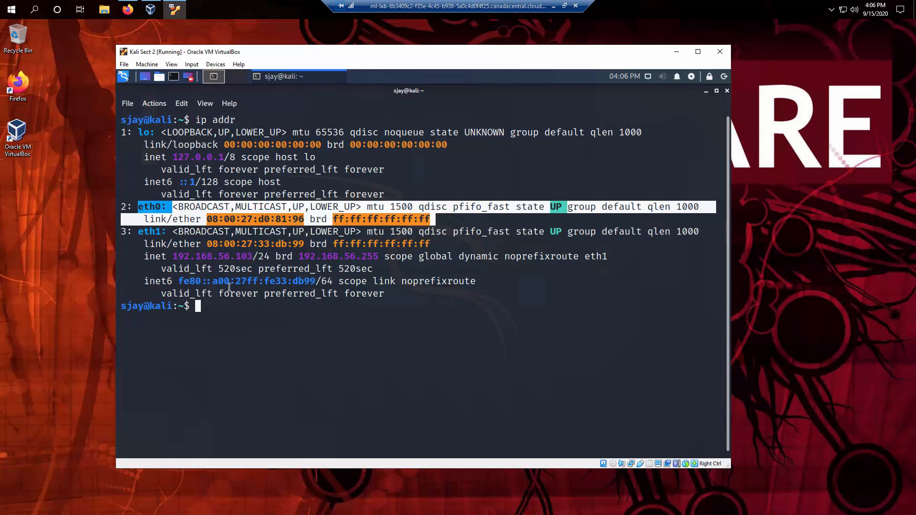
double_click(153, 207)
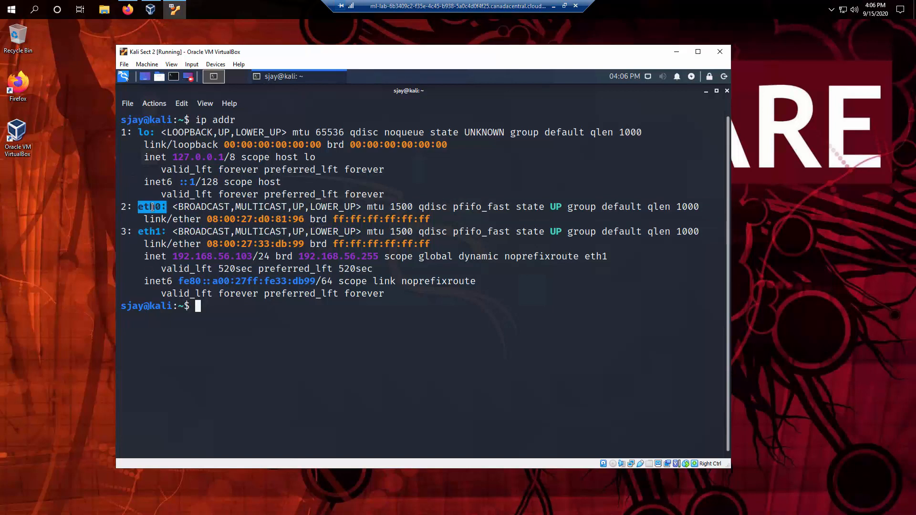
triple_click(151, 231)
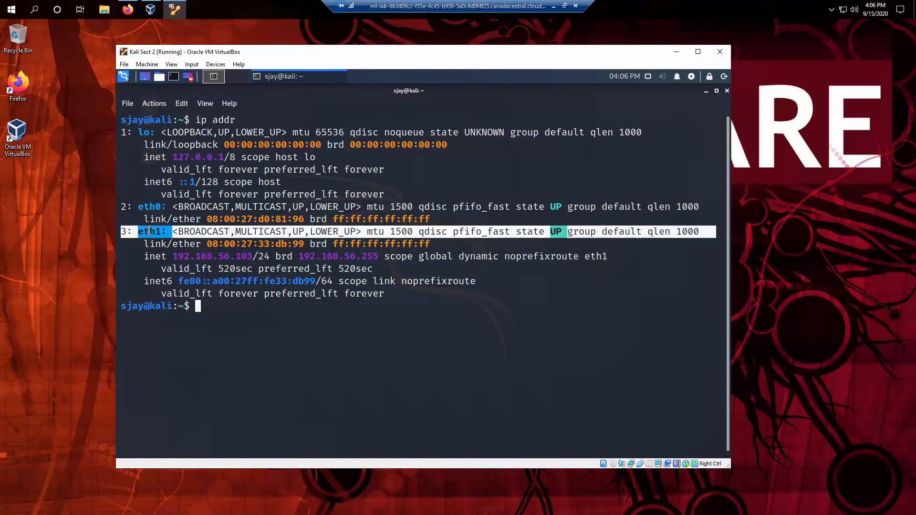
left_click_drag(192, 268, 211, 303)
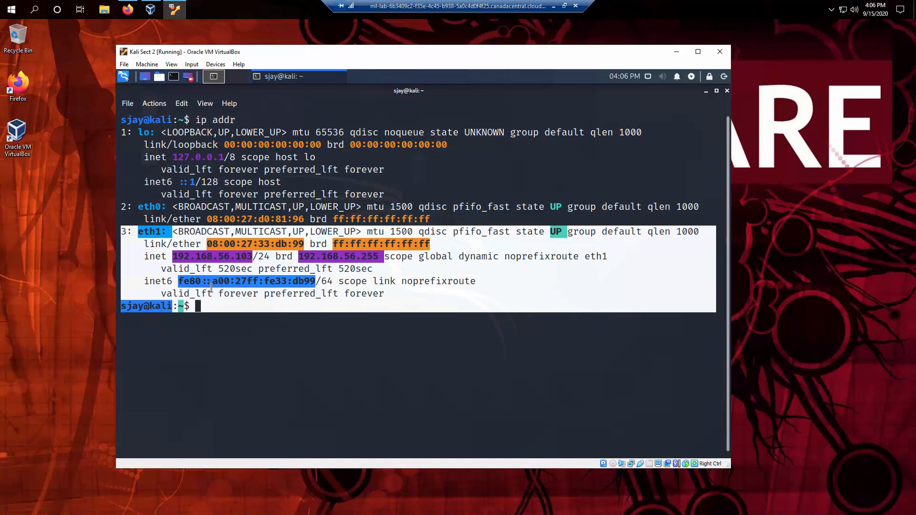
left_click(202, 313)
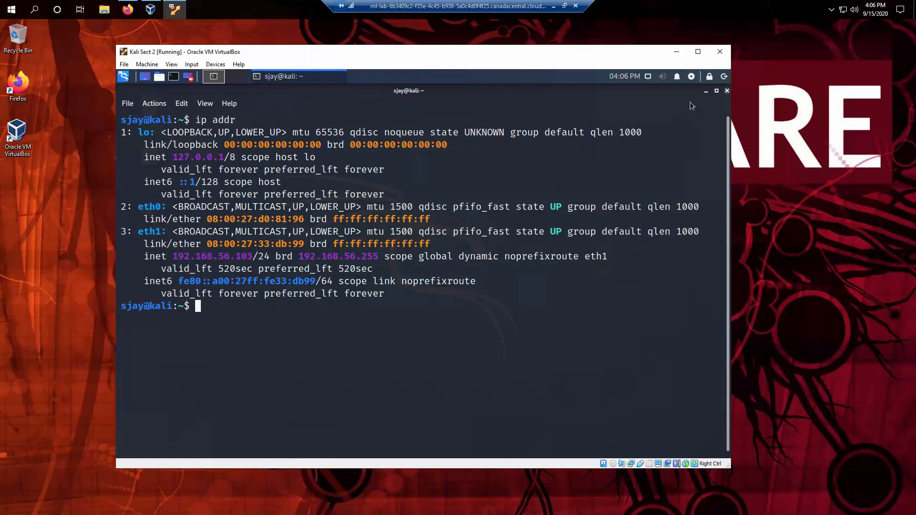
Type exit to close the Kali terminal.
type("esx")
key("BackSpace")
key("BackSpace")
type("xit")
key("Return")
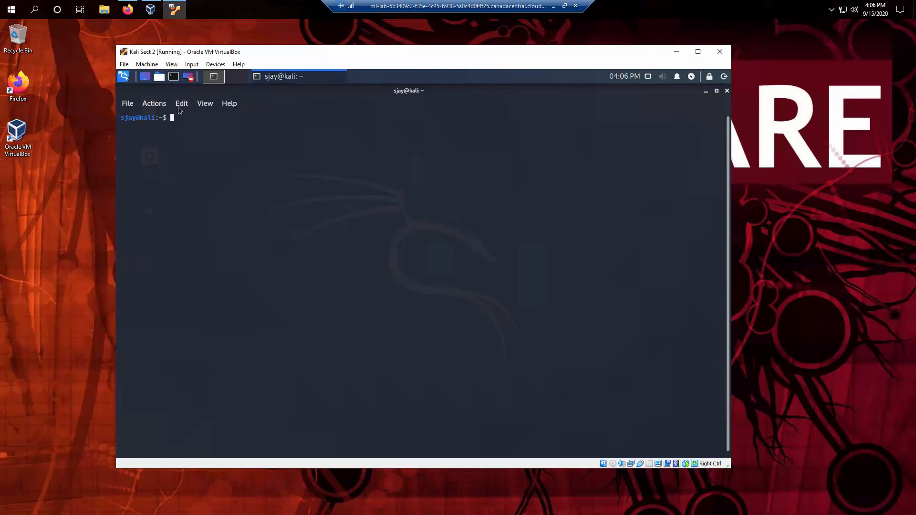
left_click(179, 107)
left_click(202, 158)
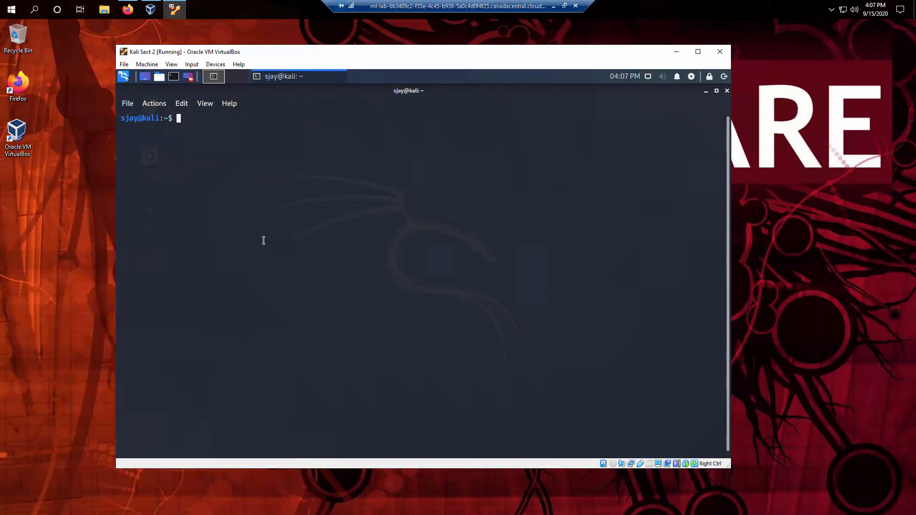
key("ctrl+plus")
key("ctrl+plus")
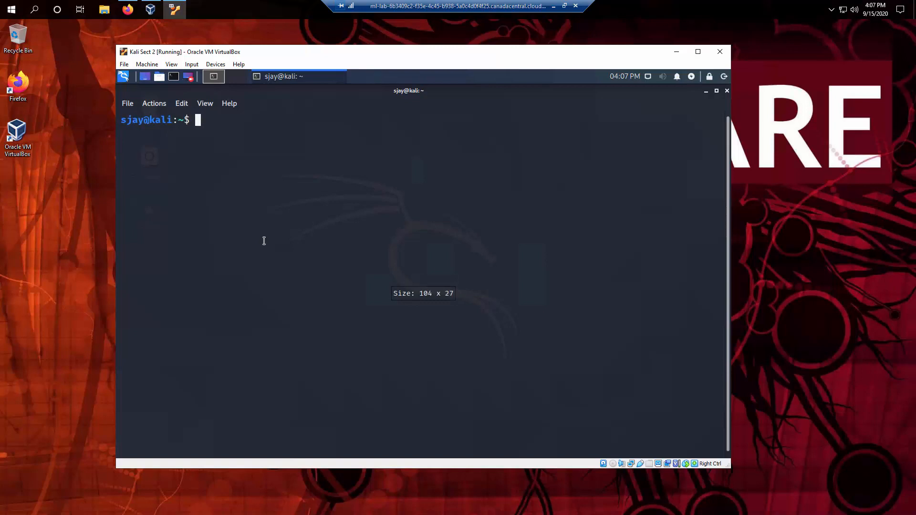
type("ip addr")
key("Return")
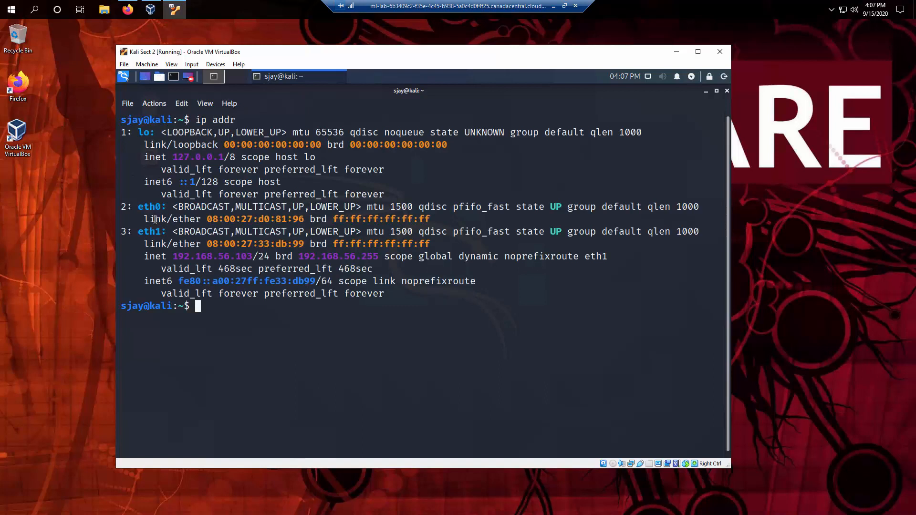
left_click_drag(153, 207, 212, 213)
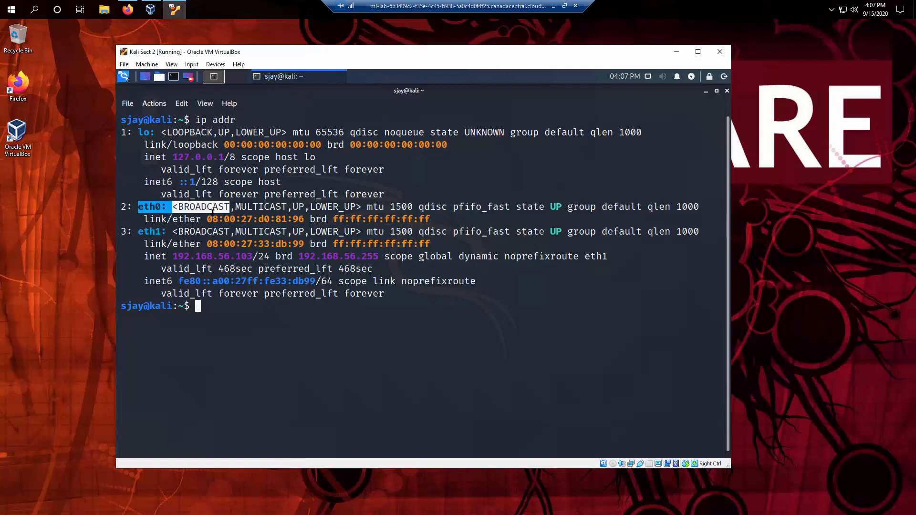
left_click(150, 232)
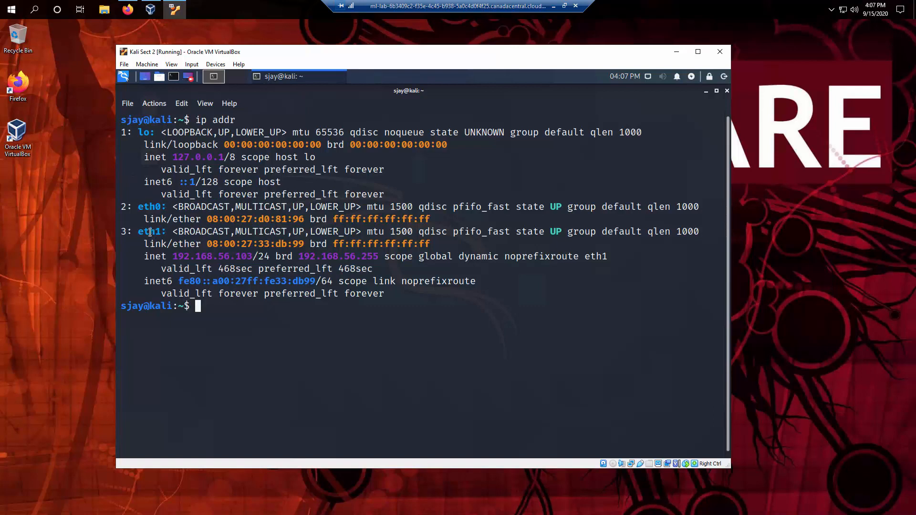
left_click_drag(150, 232, 245, 279)
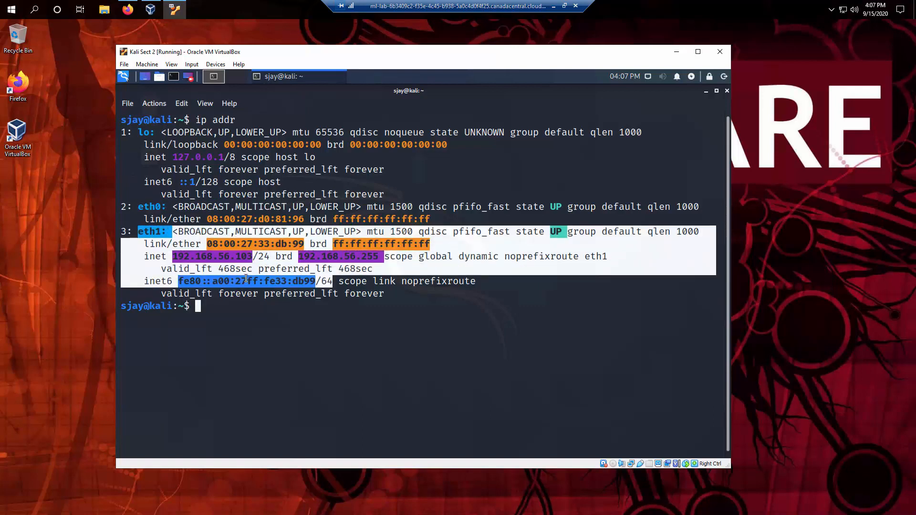
double_click(152, 209)
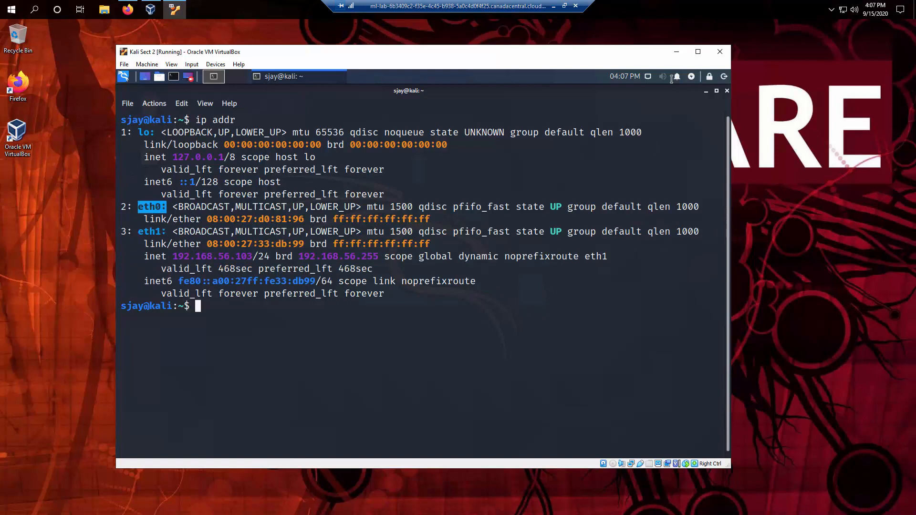
Open Edit Connections from Kali's panel network menu to show Wired connection 1.
left_click(648, 76)
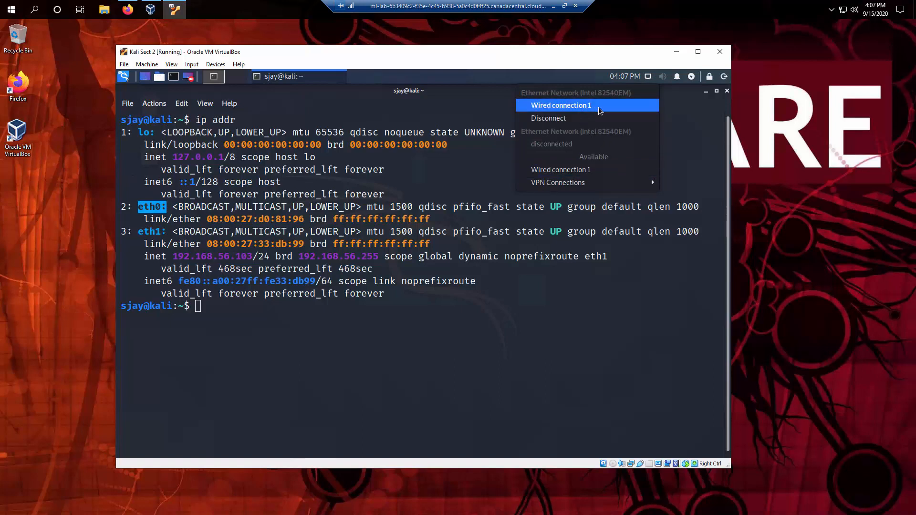
left_click(703, 119)
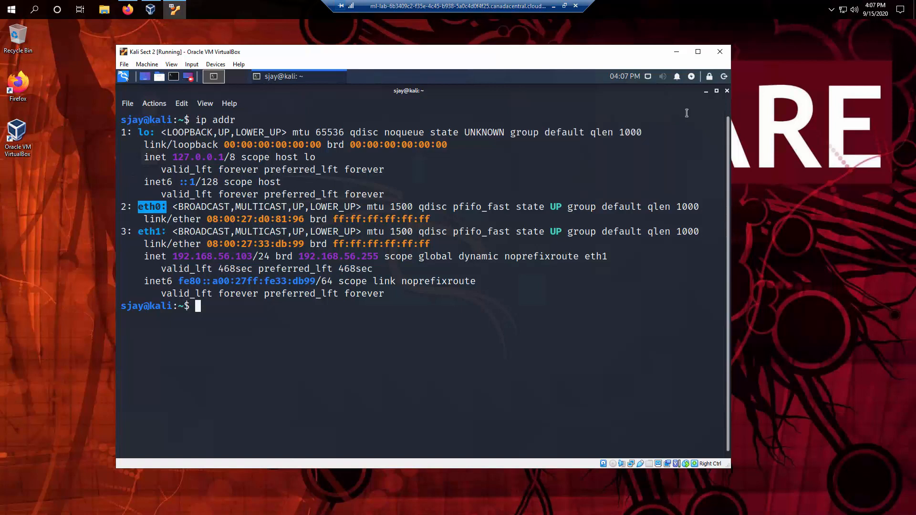
left_click(648, 77)
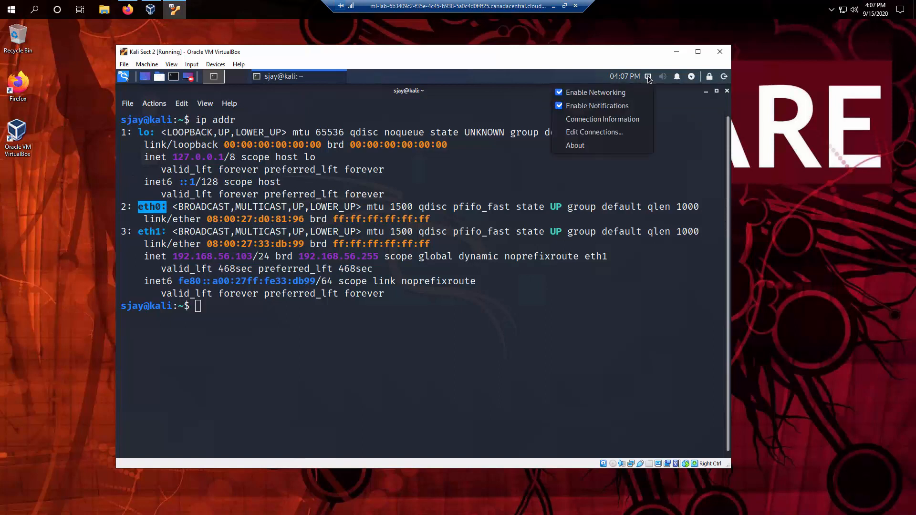
left_click(604, 132)
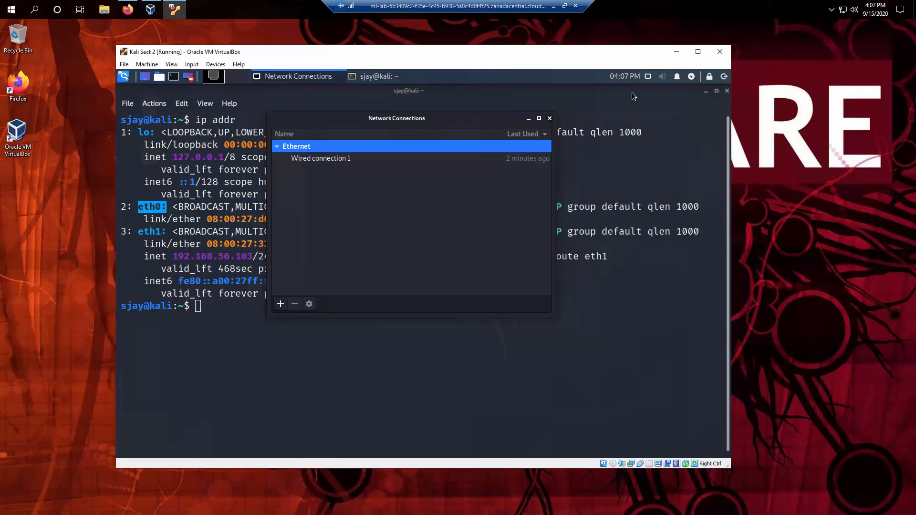
Reopen the Network Connections editor and select Wired connection 1.
left_click(549, 119)
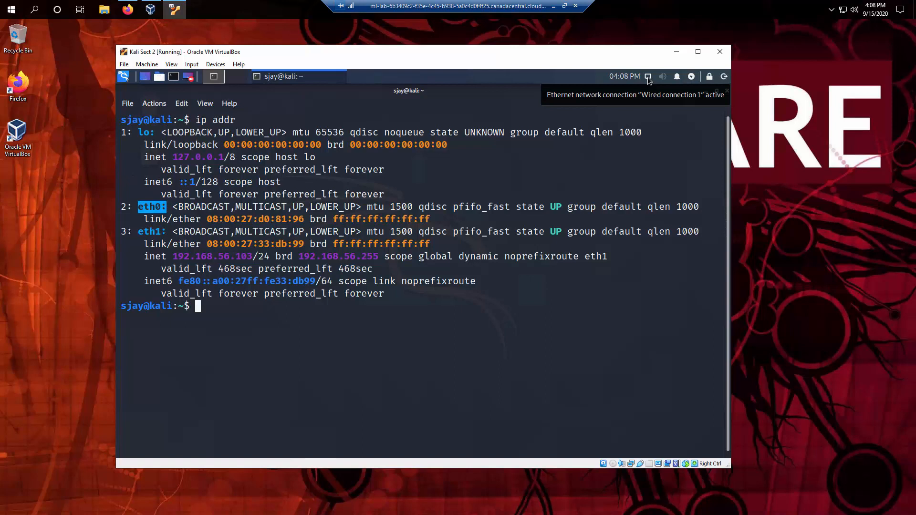
left_click(648, 77)
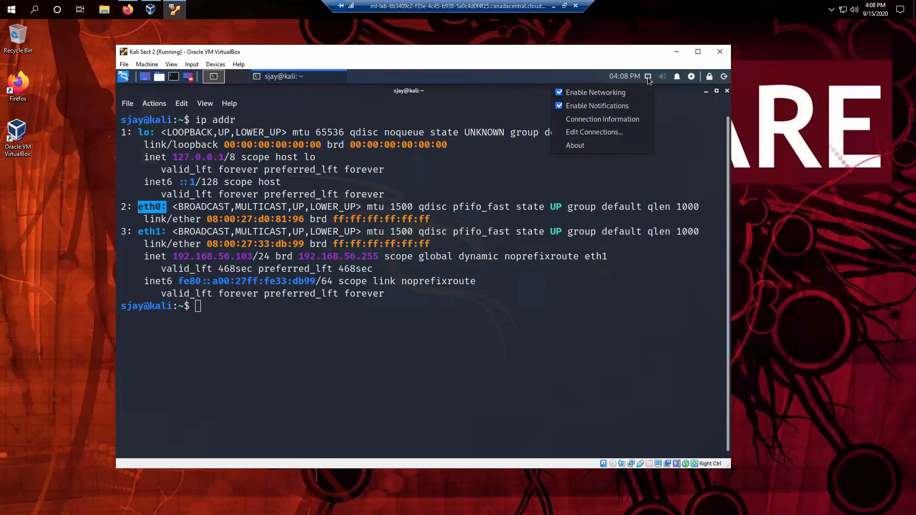
left_click(612, 133)
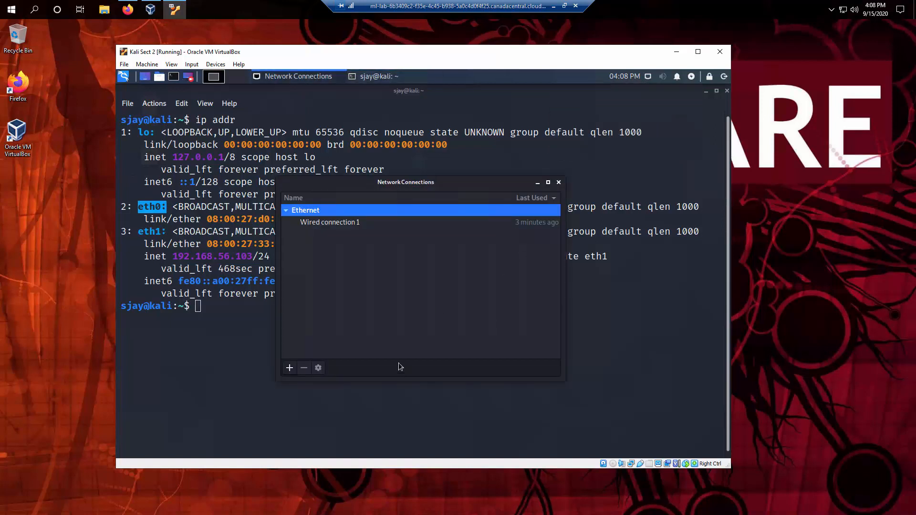
left_click(329, 223)
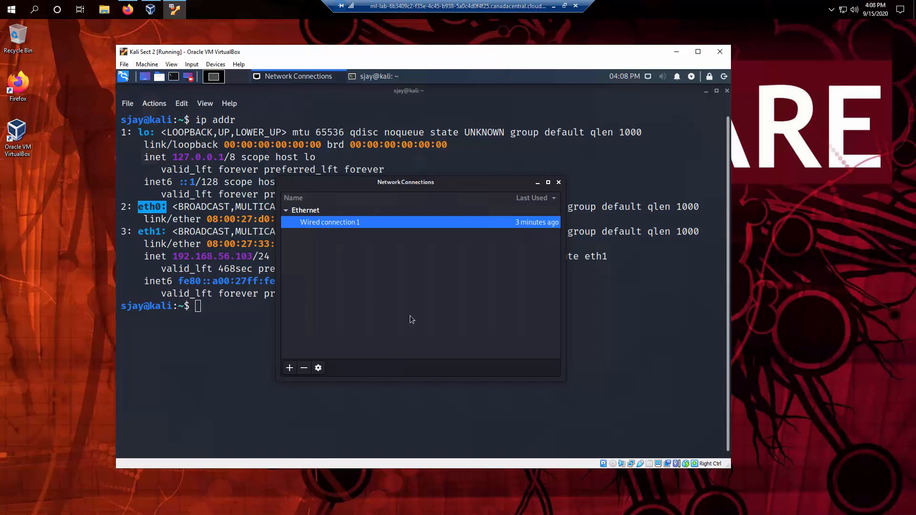
Create a new Ethernet connection on device eth0 and confirm IPv4 is Automatic (DHCP).
left_click(290, 368)
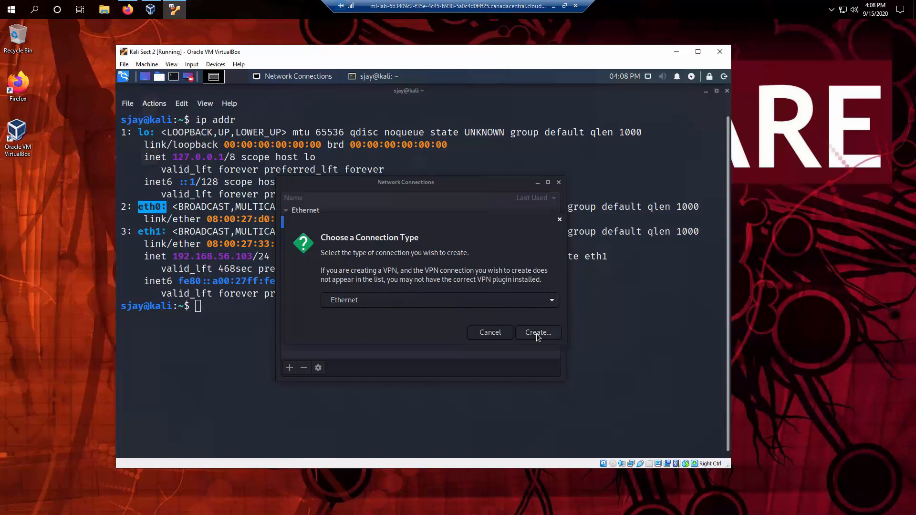
left_click(506, 333)
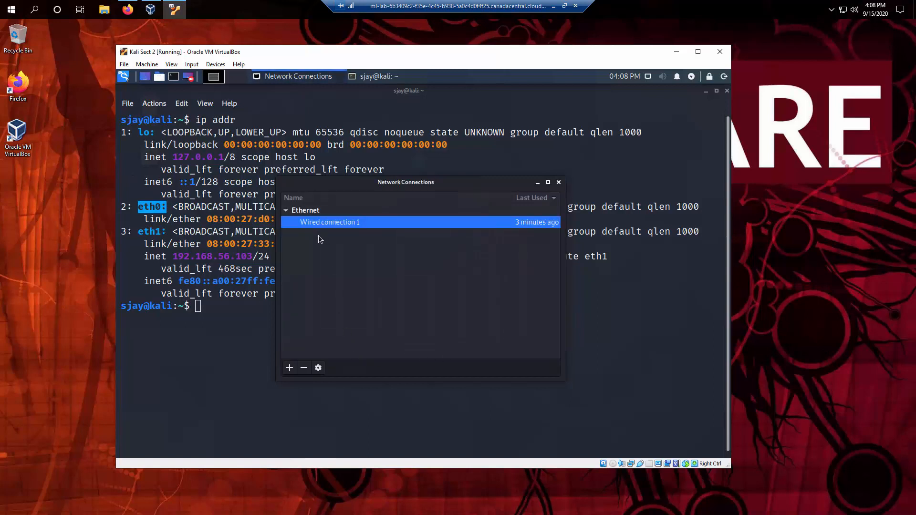
left_click(289, 368)
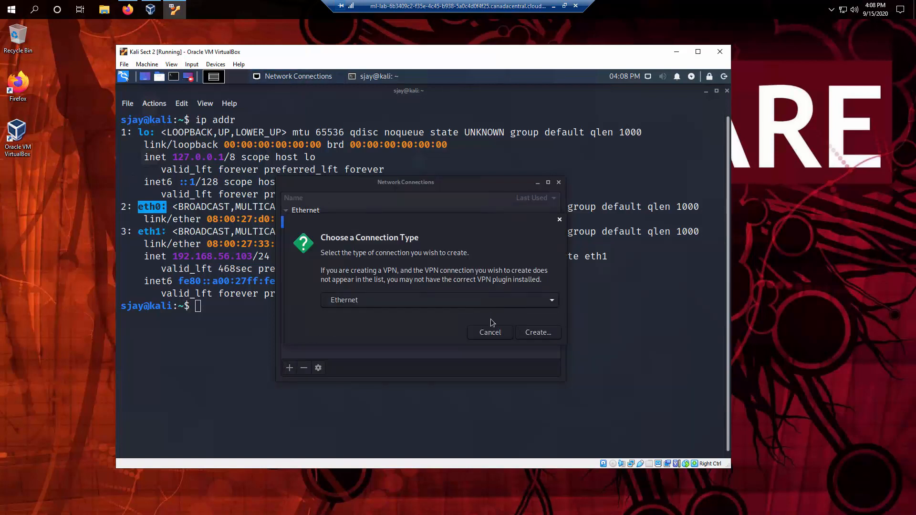
left_click(532, 334)
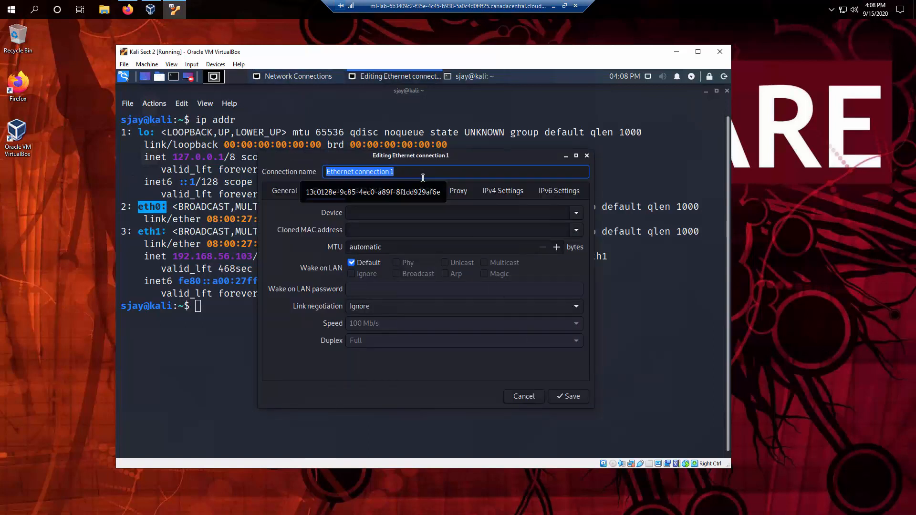
left_click(576, 214)
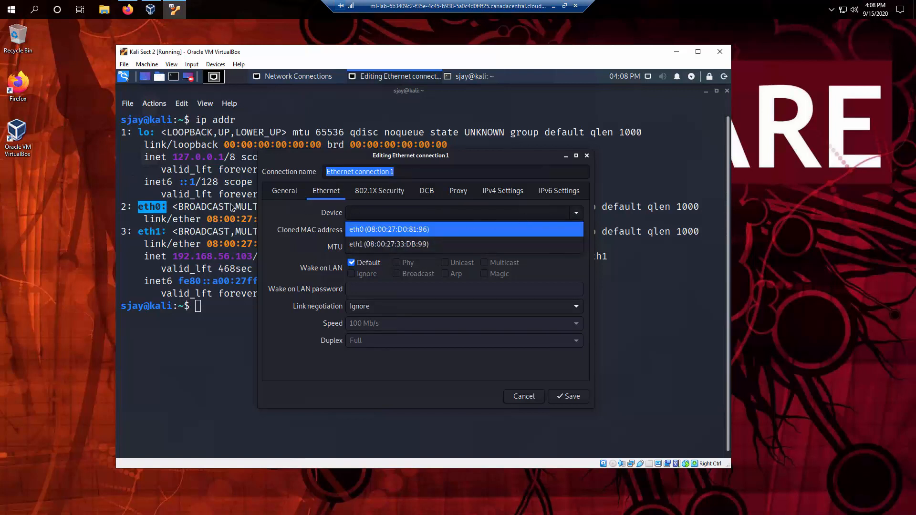
left_click(382, 226)
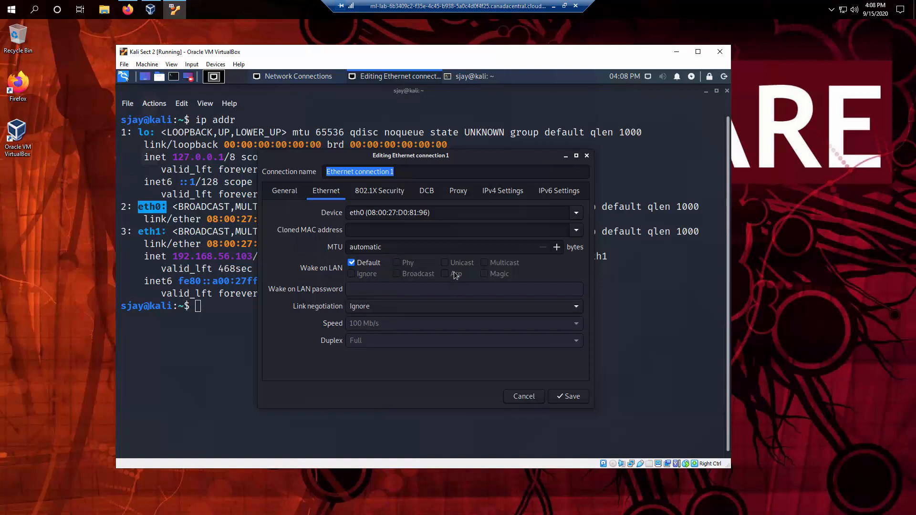
left_click(510, 193)
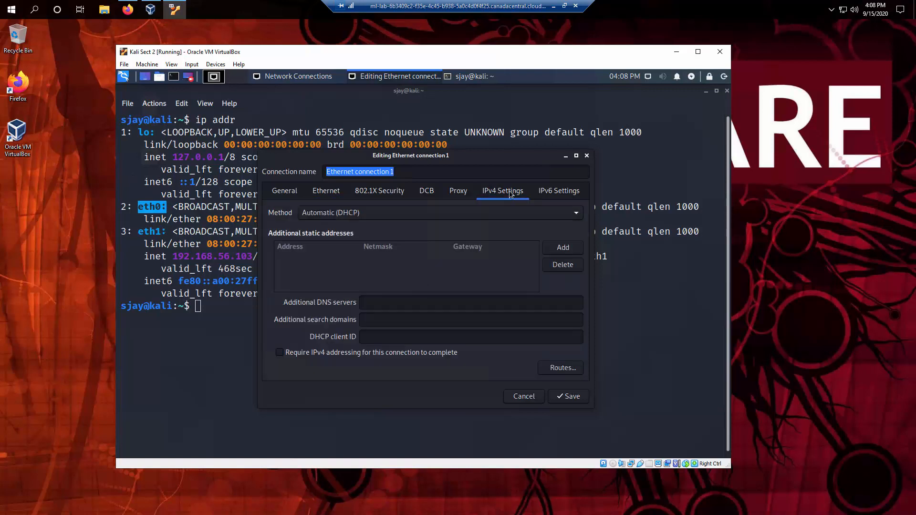
Save Ethernet connection 1 and inspect its settings without changes.
left_click(563, 397)
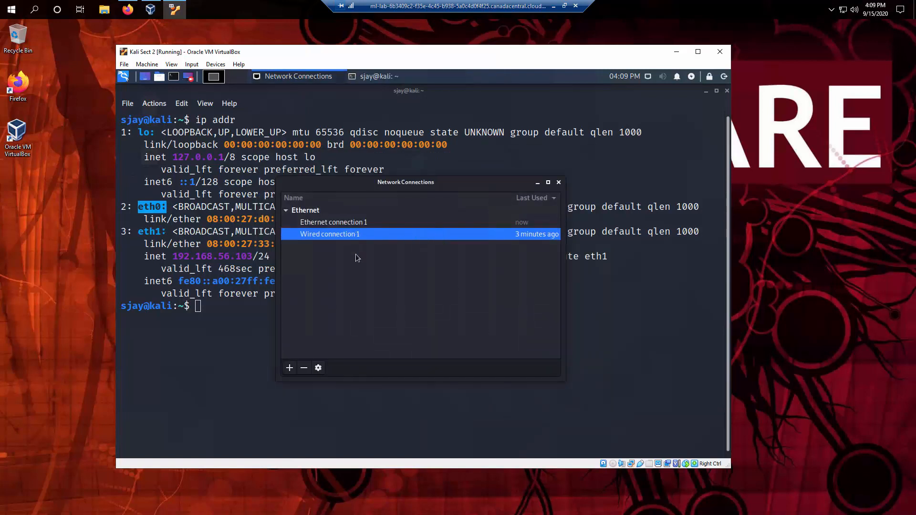
left_click(362, 225)
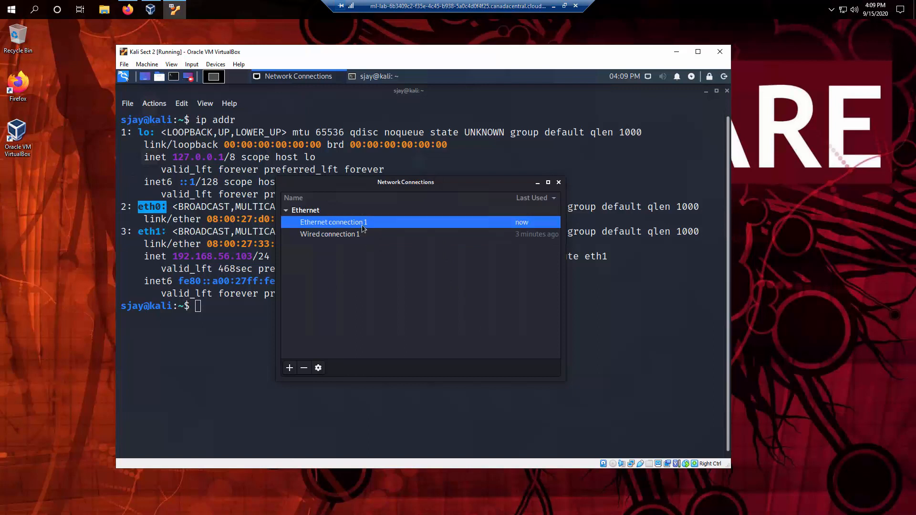
left_click(318, 368)
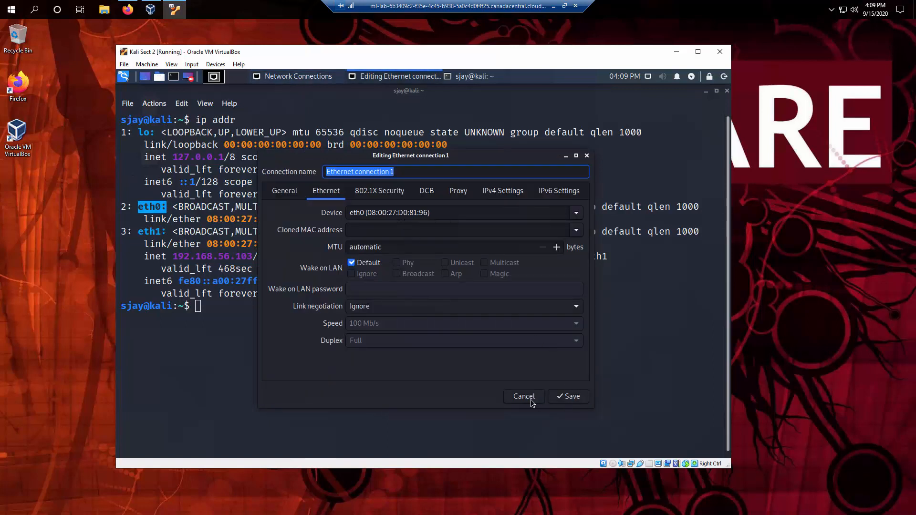
left_click(531, 400)
Bind Wired connection 1 to device eth1 and save it.
left_click(349, 235)
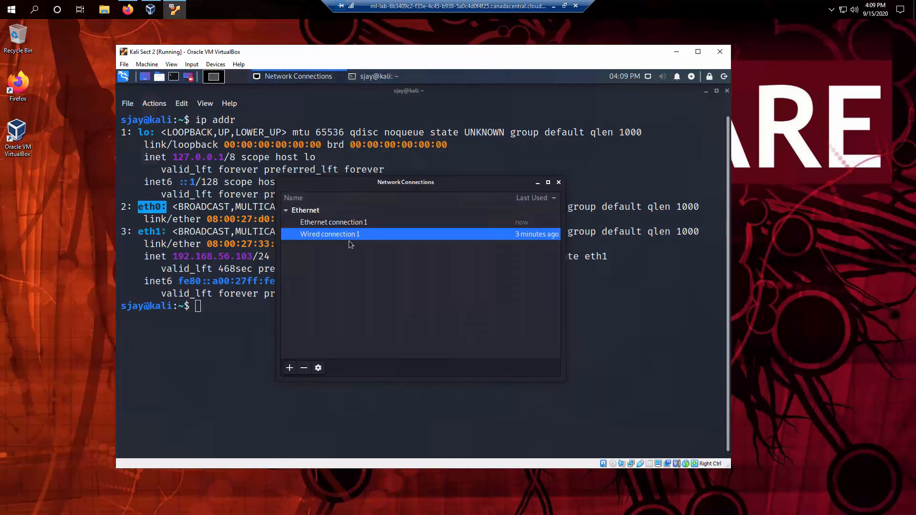
left_click(318, 368)
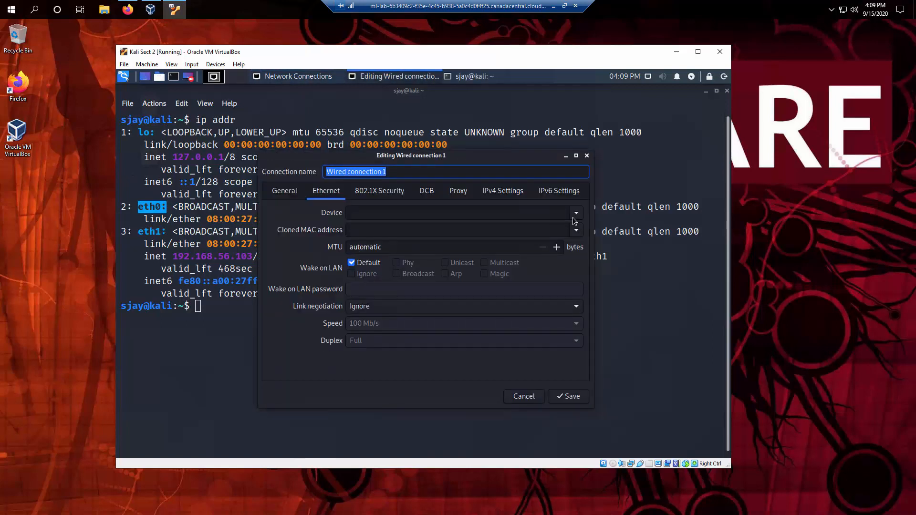
left_click(574, 219)
left_click(512, 244)
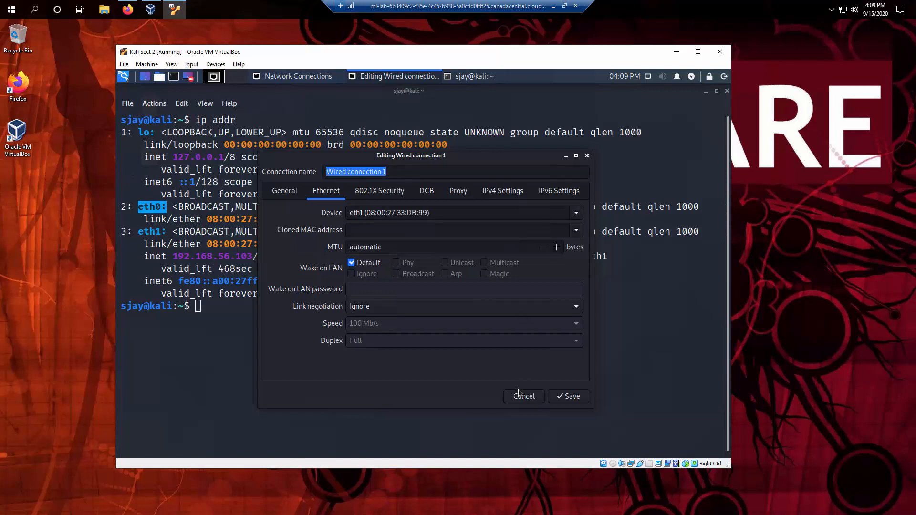
left_click(571, 397)
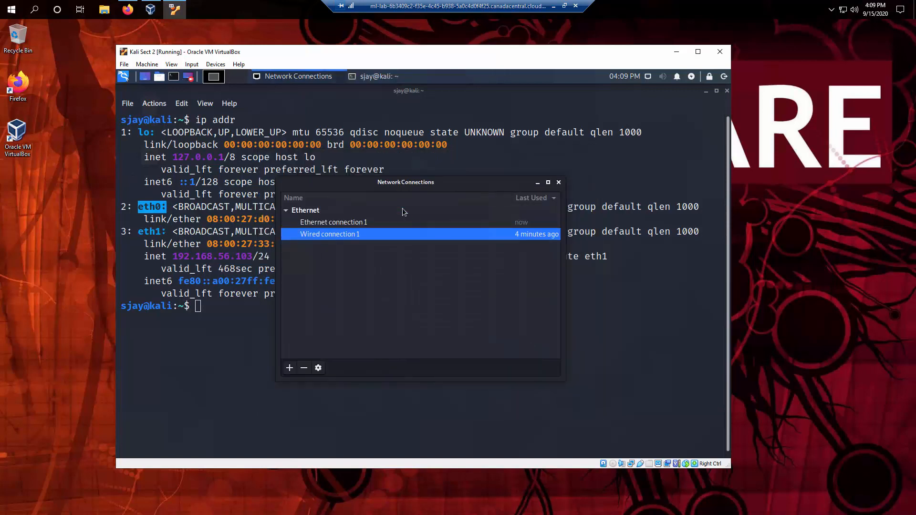
Recheck both connections' settings, cancel each, and close the Network Connections window.
left_click(357, 224)
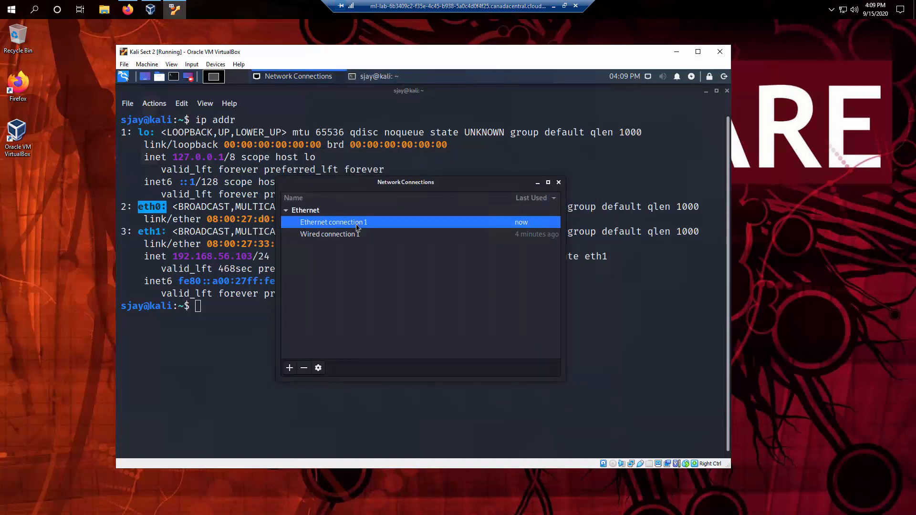
left_click(319, 367)
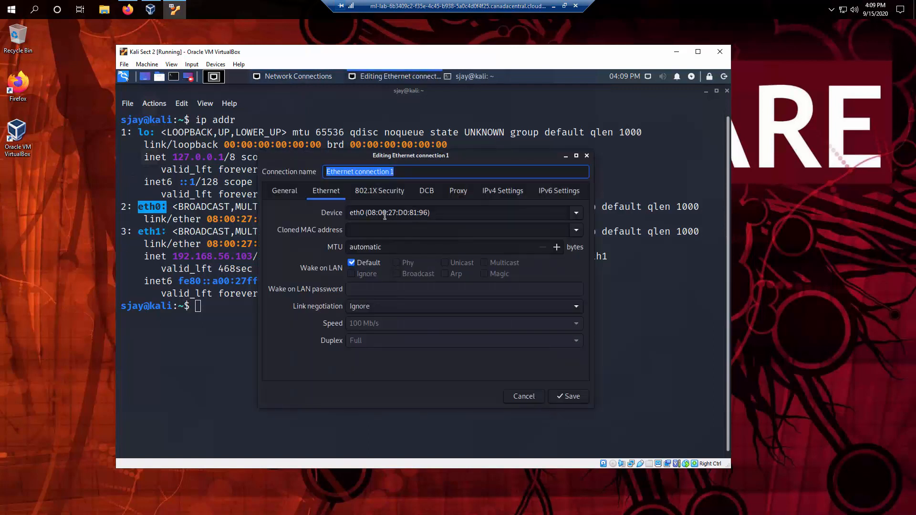
left_click(525, 399)
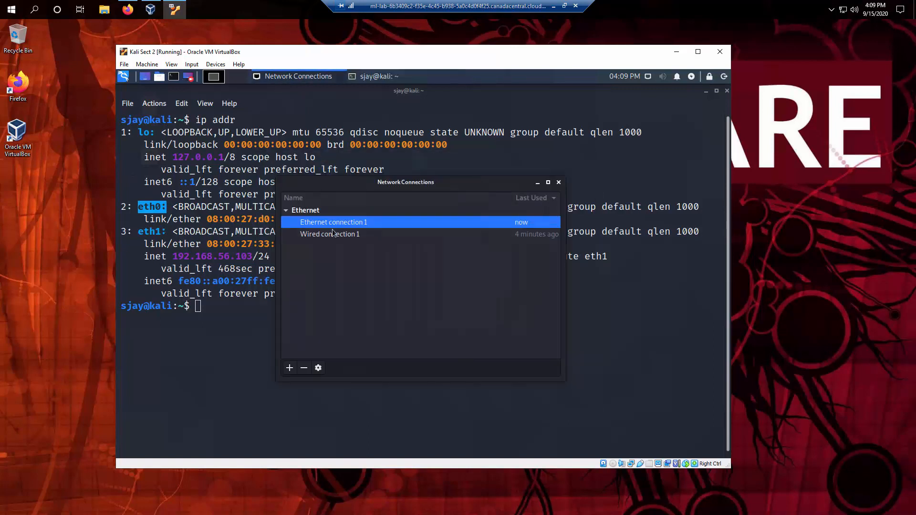
left_click(333, 234)
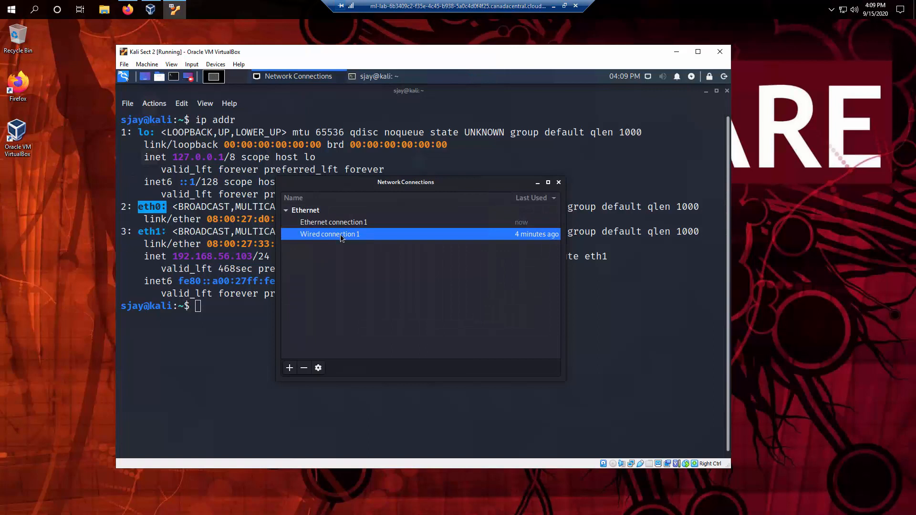
left_click(318, 368)
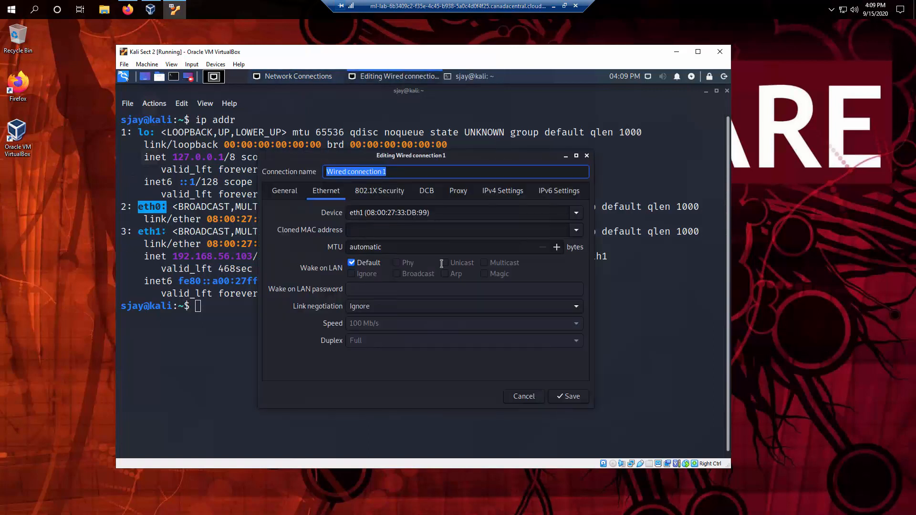
left_click(523, 398)
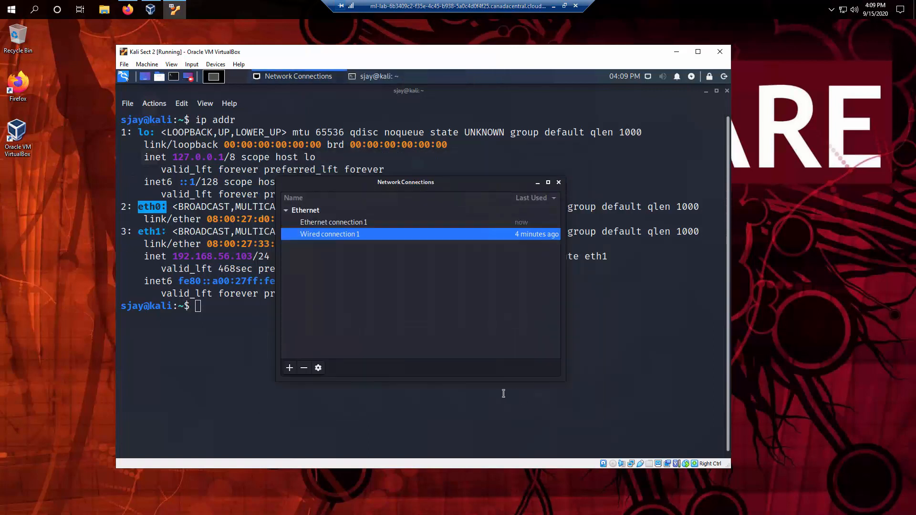
left_click(558, 182)
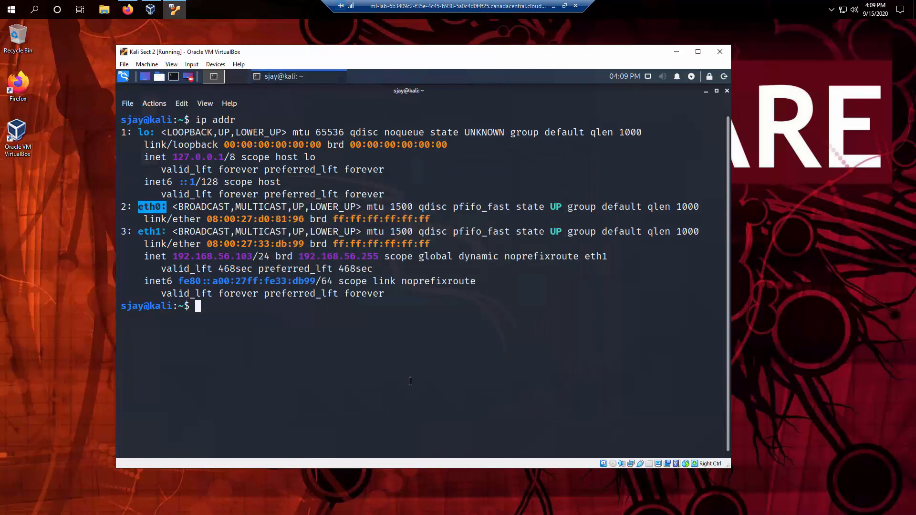
Rerun ip addr and highlight eth0 (now 10.0.2.15) and eth1 (192.168.56.103).
left_click(395, 386)
key("Up")
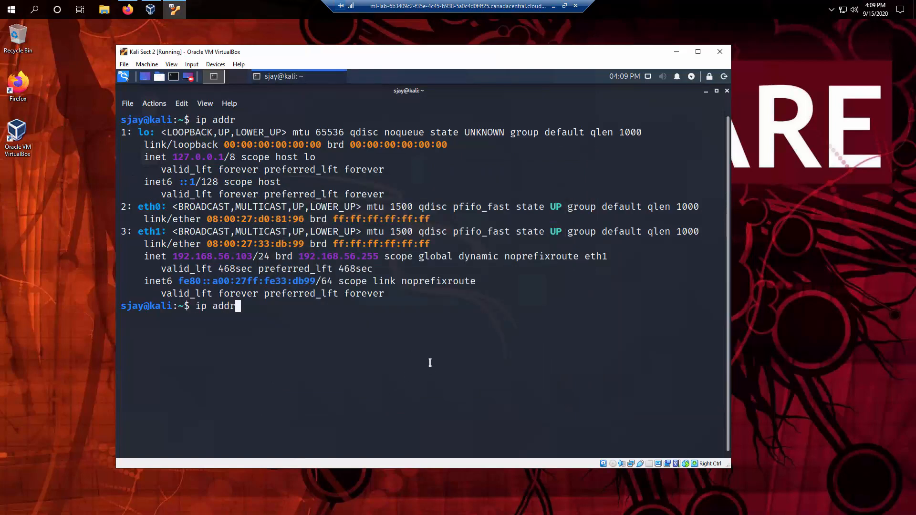
key("Return")
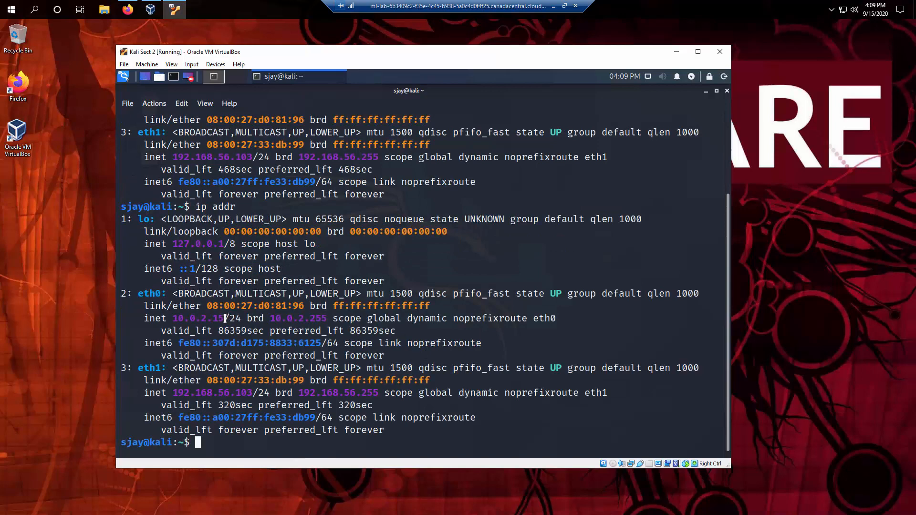
double_click(158, 294)
left_click_drag(227, 294, 266, 331)
double_click(148, 368)
left_click_drag(148, 368, 253, 406)
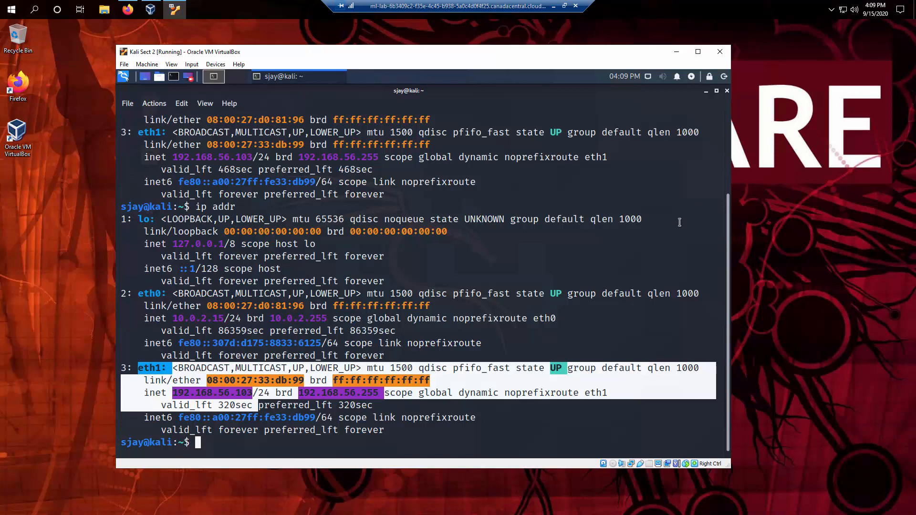
Check the panel network menu, highlight the lo and eth0 blocks, then type exit.
left_click(649, 77)
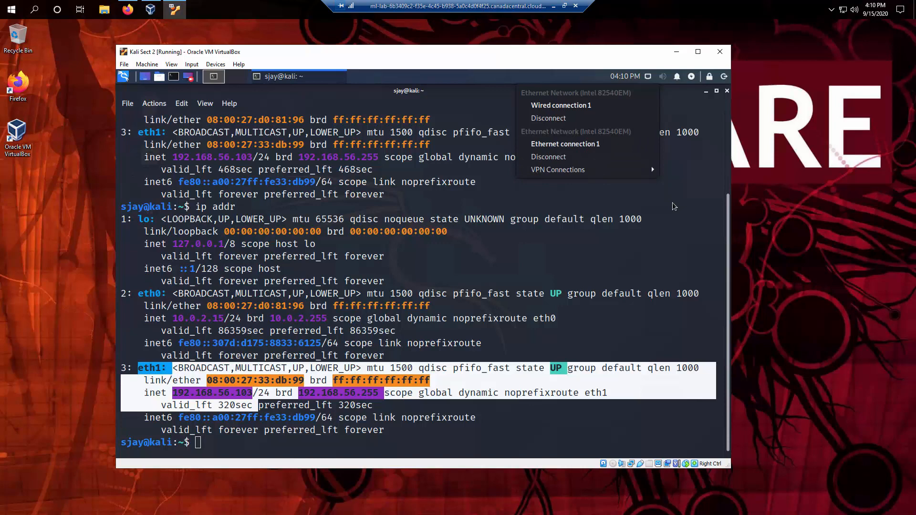
left_click(674, 206)
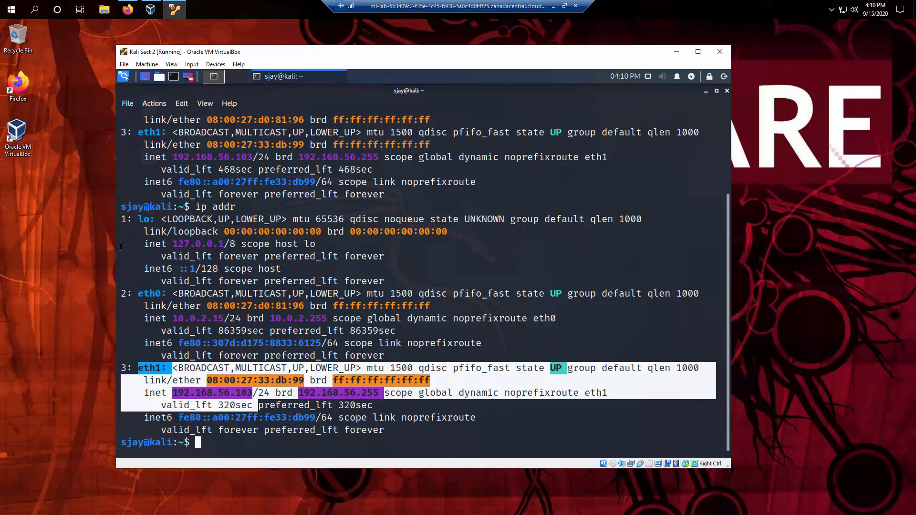
left_click_drag(122, 219, 299, 371)
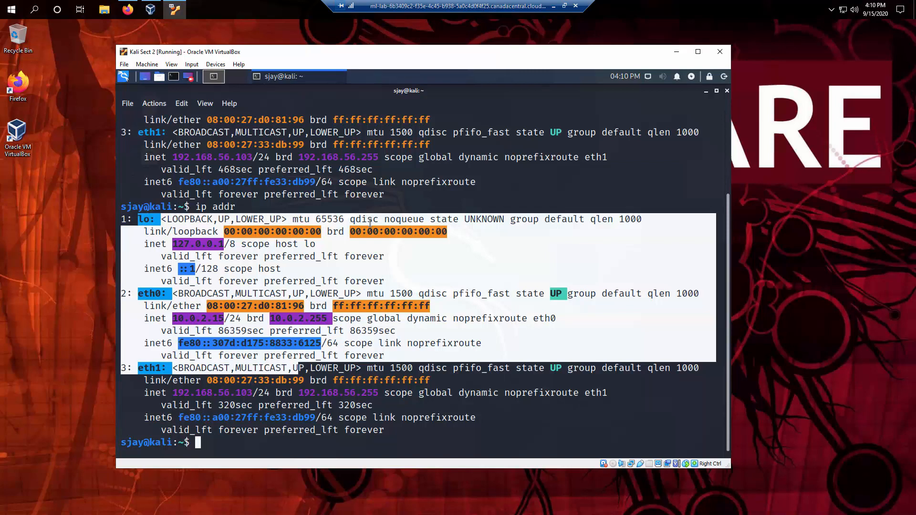
left_click(505, 207)
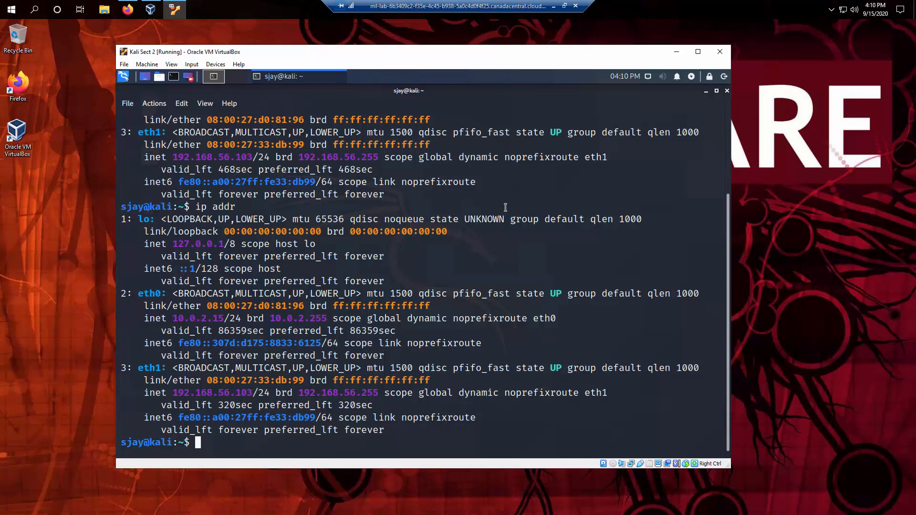
type("exit")
Run exit to close the Kali terminal.
key("Return")
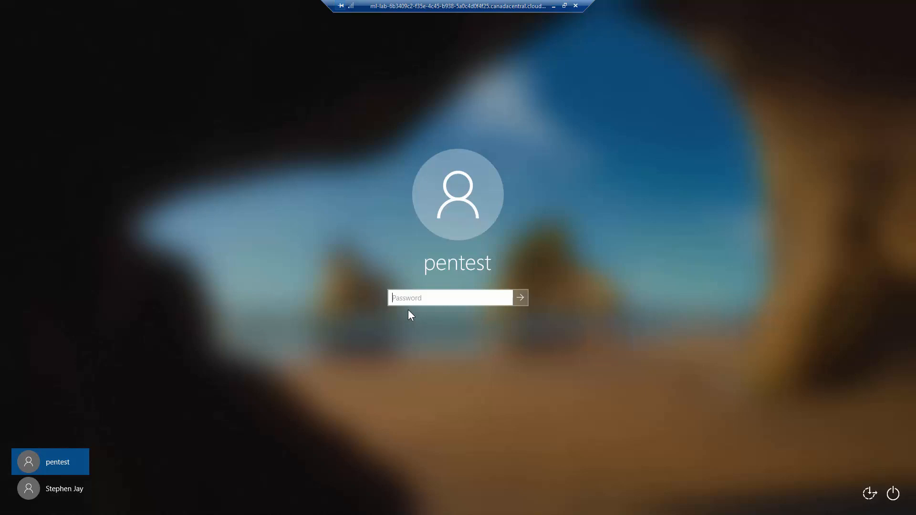
Sign in to Windows with the account password and show Kali Sect 2 in VirtualBox Manager.
type("*************")
key("Return")
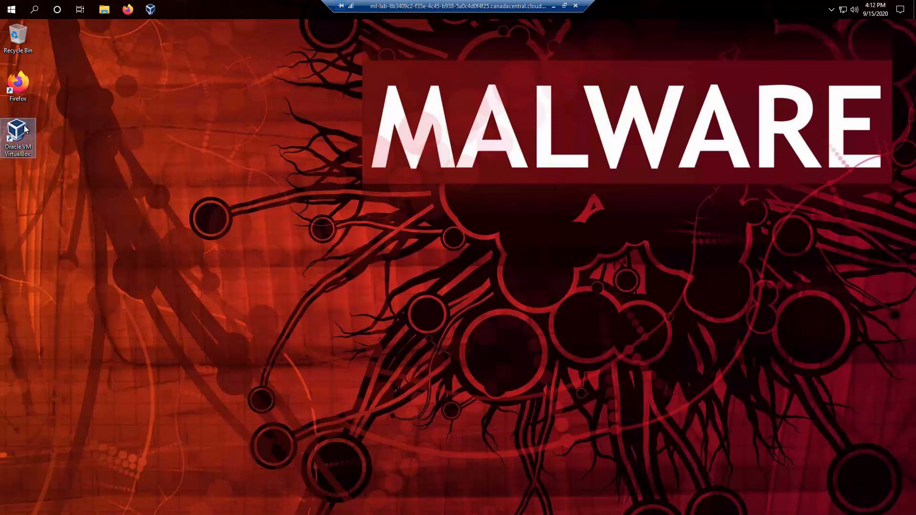
left_click(157, 11)
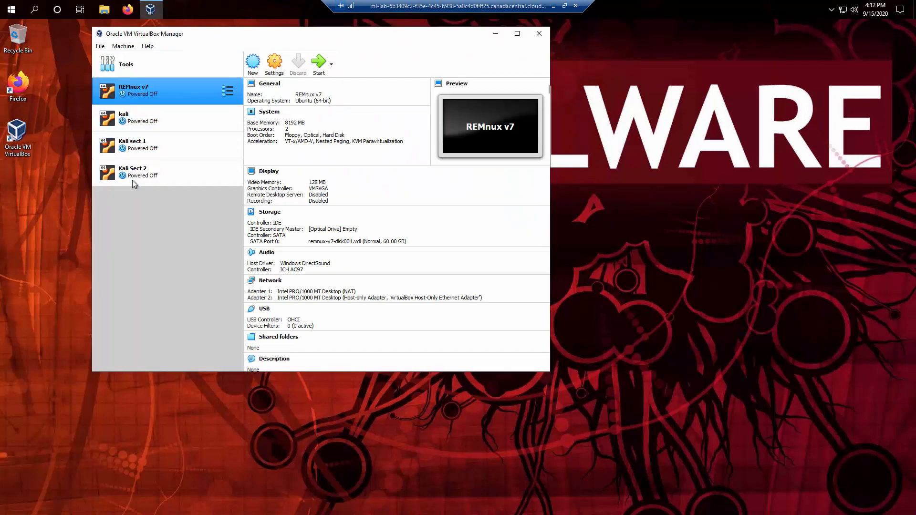
left_click(133, 178)
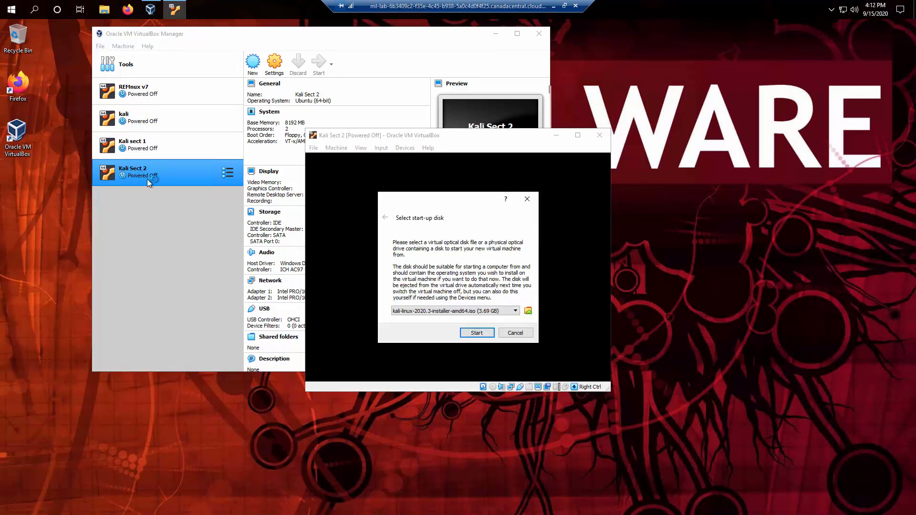
Start Kali Sect 2 without a start-up disk, boot the default GRUB entry, and reposition its window.
left_click(515, 334)
left_click_drag(452, 135, 631, 173)
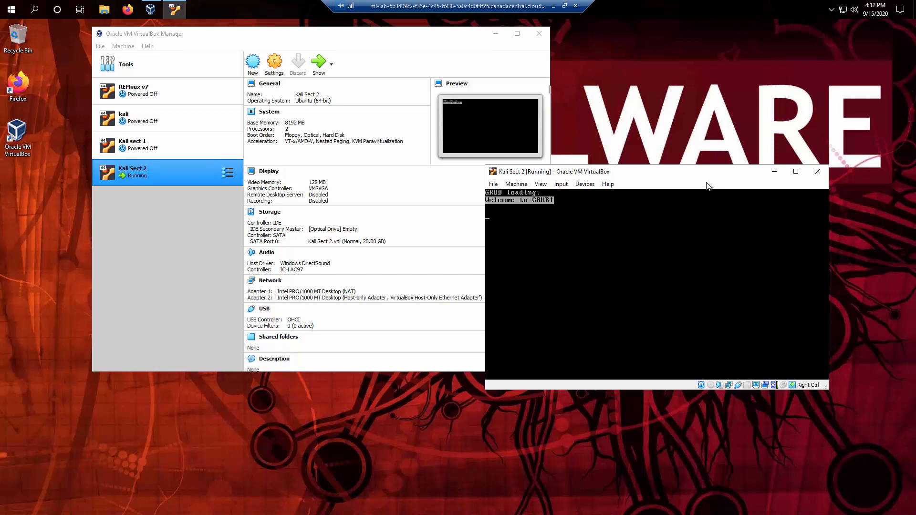
left_click_drag(702, 174, 480, 141)
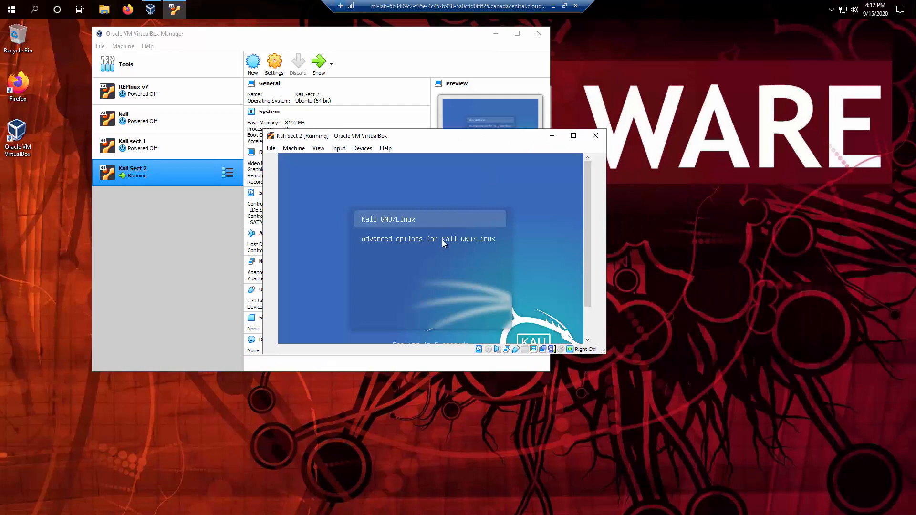
key("Return")
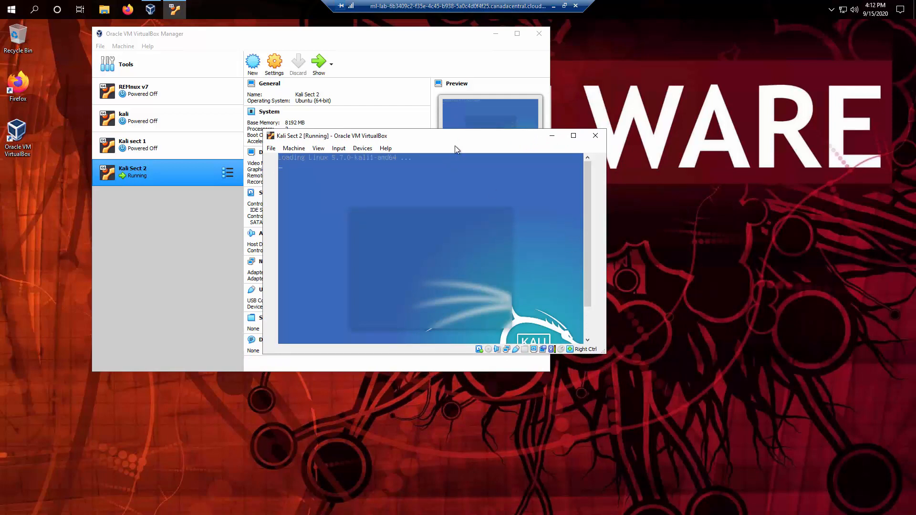
left_click_drag(464, 136, 586, 178)
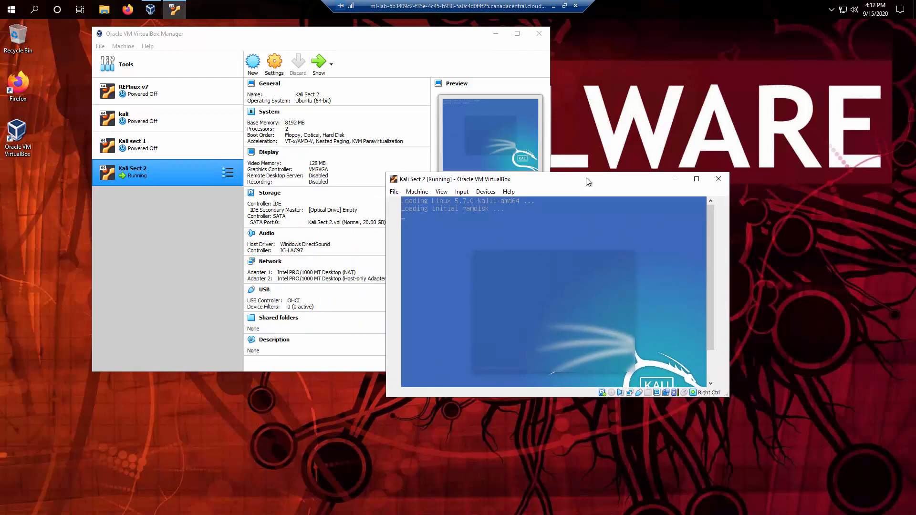
left_click_drag(589, 182, 475, 146)
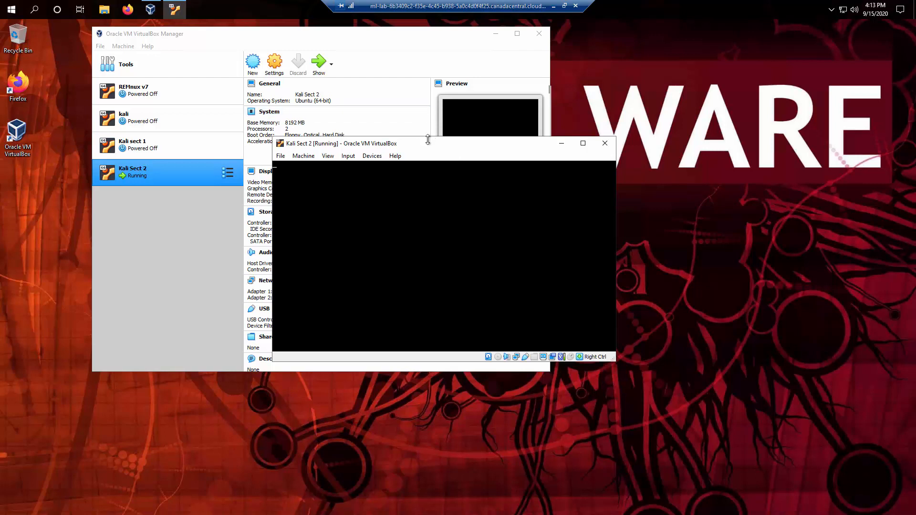
Log in to Kali Sect 2 with the user's username and password.
left_click_drag(429, 144, 263, 77)
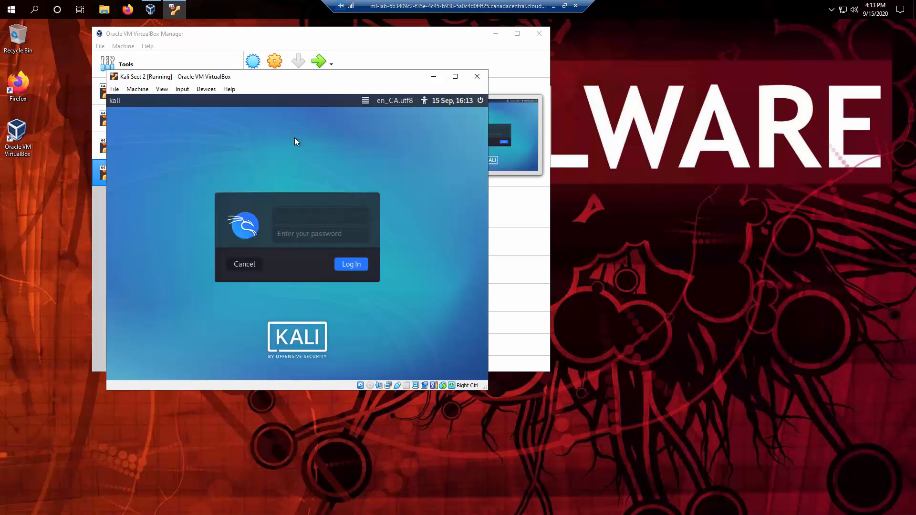
type("sjay")
key("Return")
type("******")
key("Return")
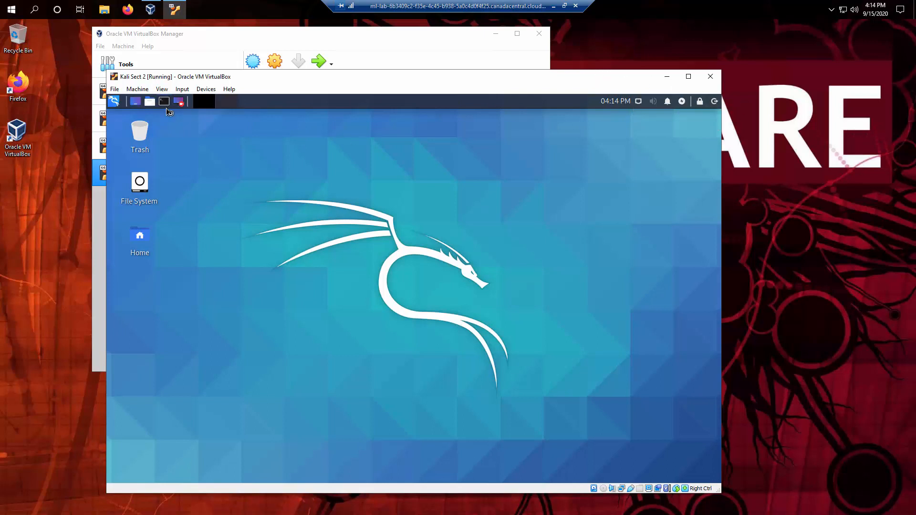
Open a terminal with Ctrl+Alt+T, exit it, then bring up Kali's Log out dialog.
key("ctrl+alt+t")
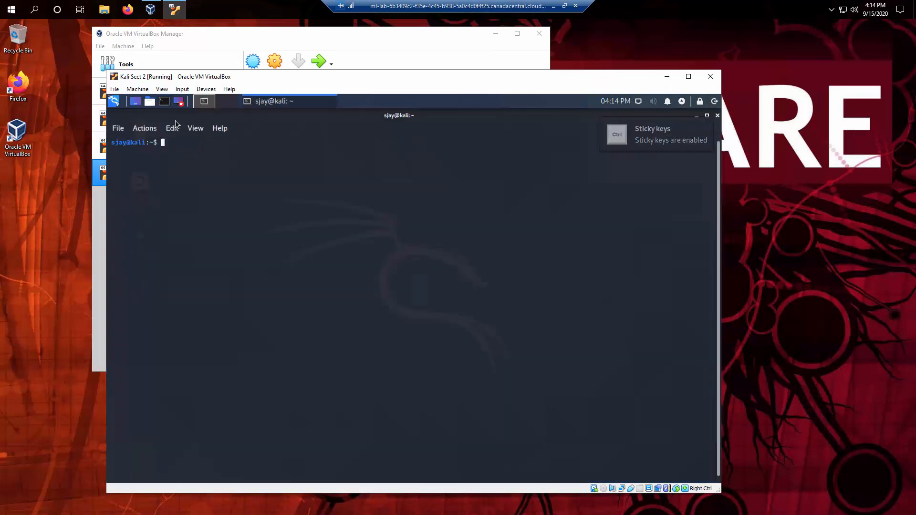
type("exit")
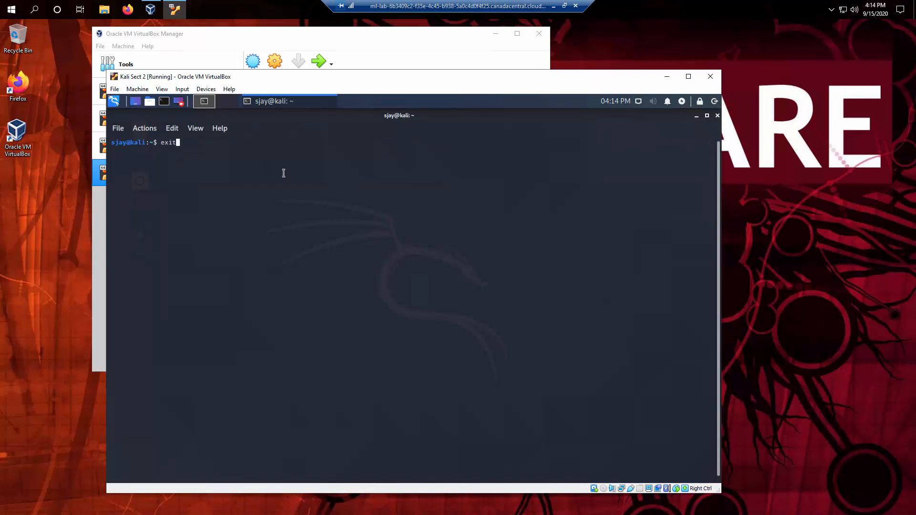
key("Return")
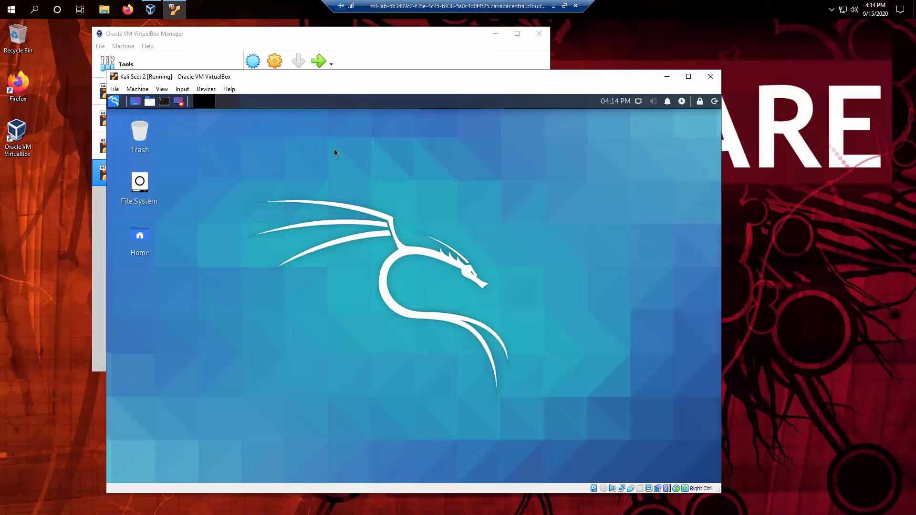
left_click(714, 101)
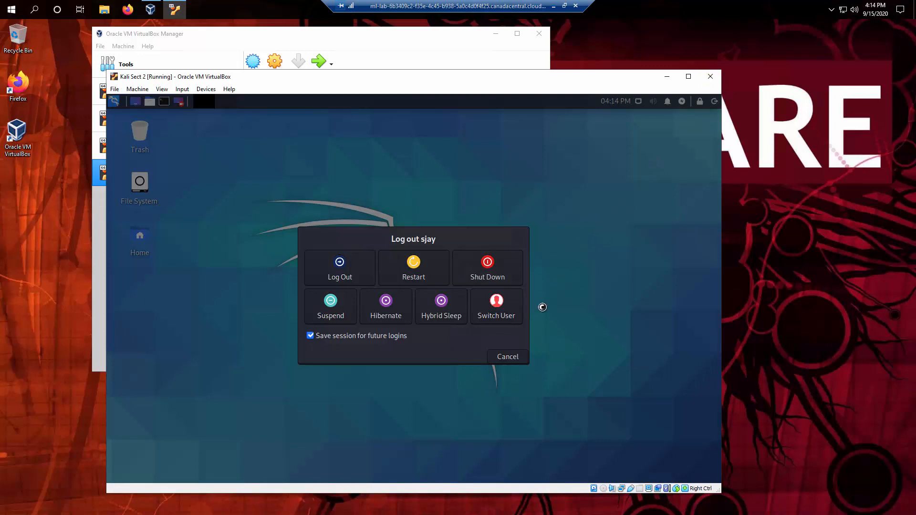
Shut down the Kali Sect 2 guest from its log-out power options.
left_click(507, 356)
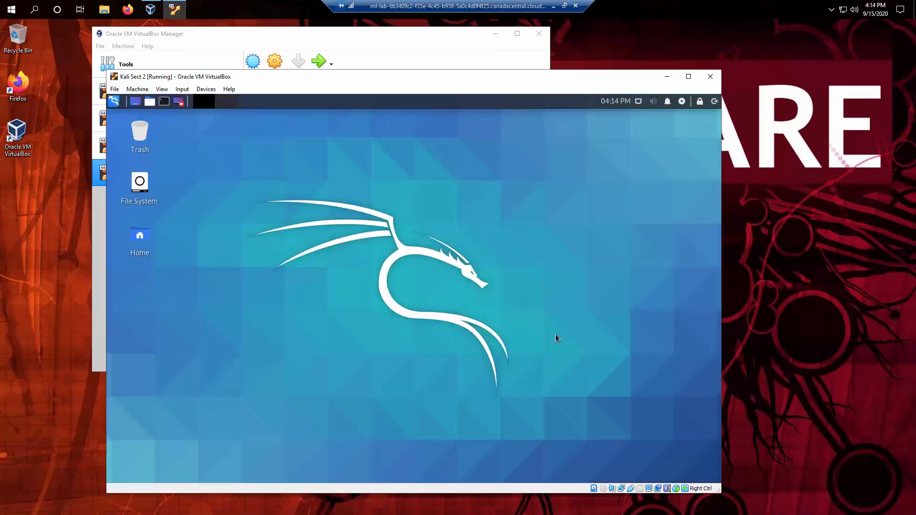
left_click(714, 101)
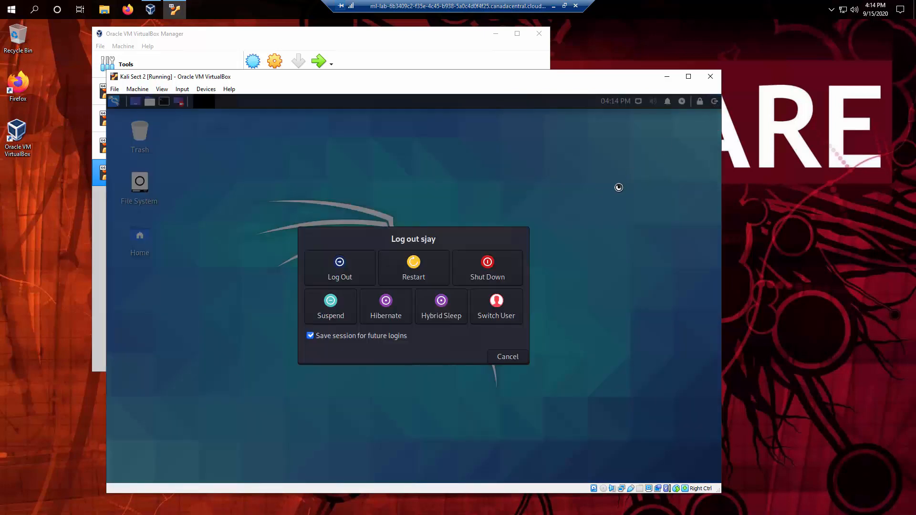
left_click(493, 276)
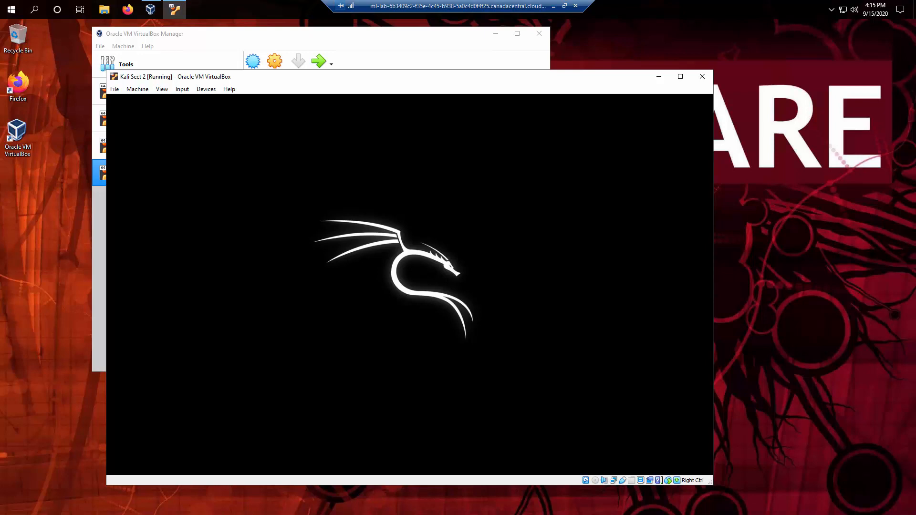
Close the VirtualBox Manager and the Kali Sect 2 VM window.
mouse_move(438, 74)
left_mouse_down()
mouse_move(511, 81)
mouse_move(508, 74)
mouse_move(456, 78)
left_mouse_up()
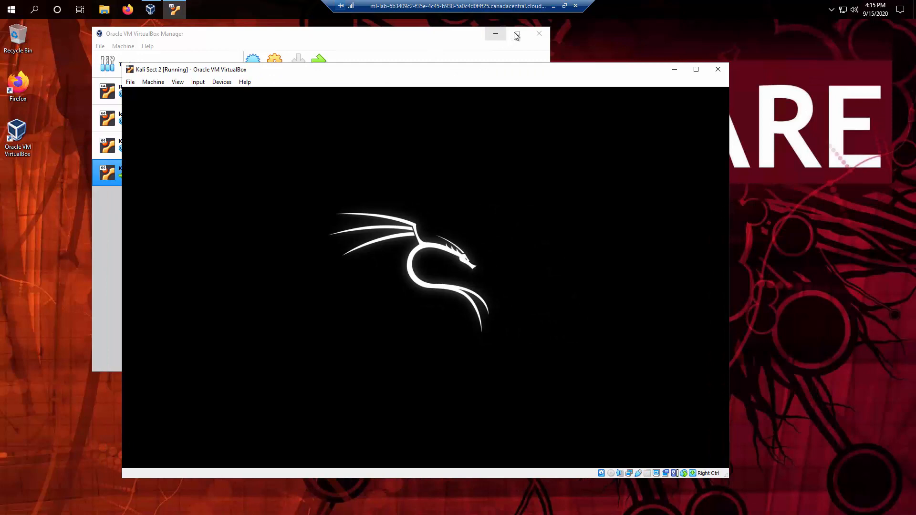
left_click(540, 33)
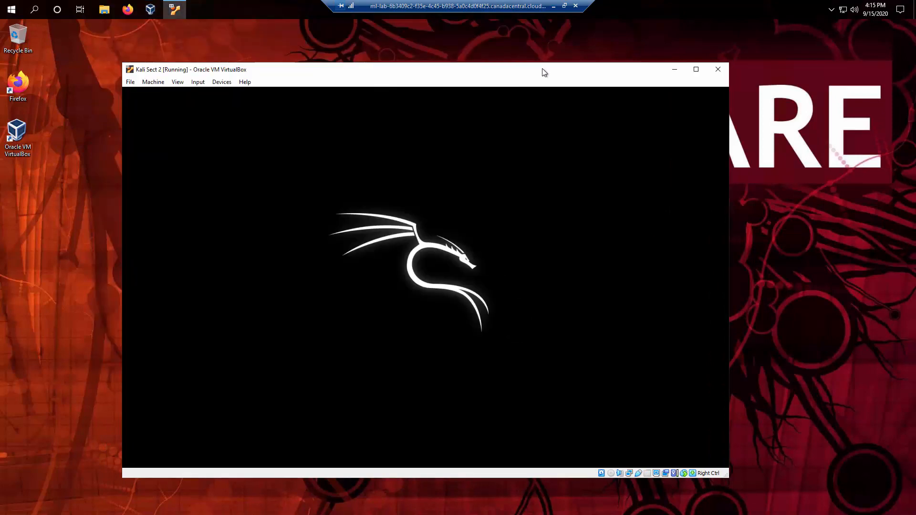
left_click_drag(544, 72, 525, 61)
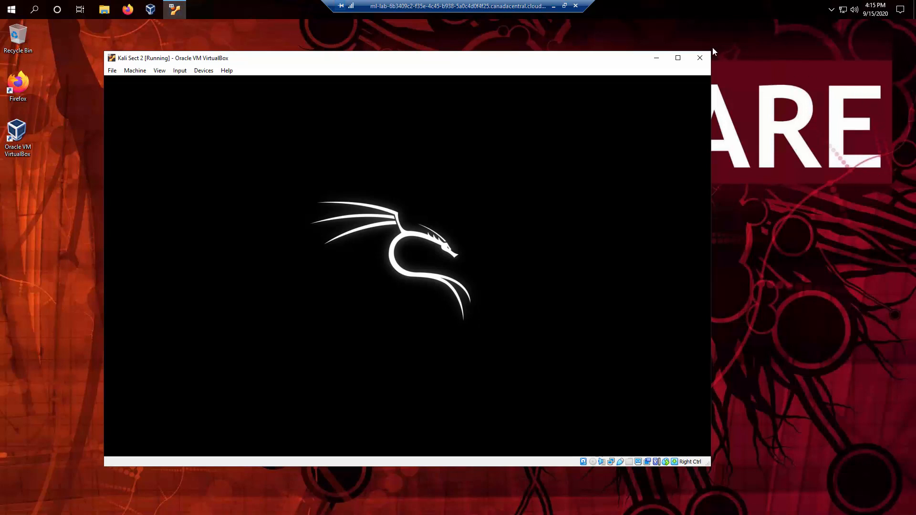
left_click(704, 57)
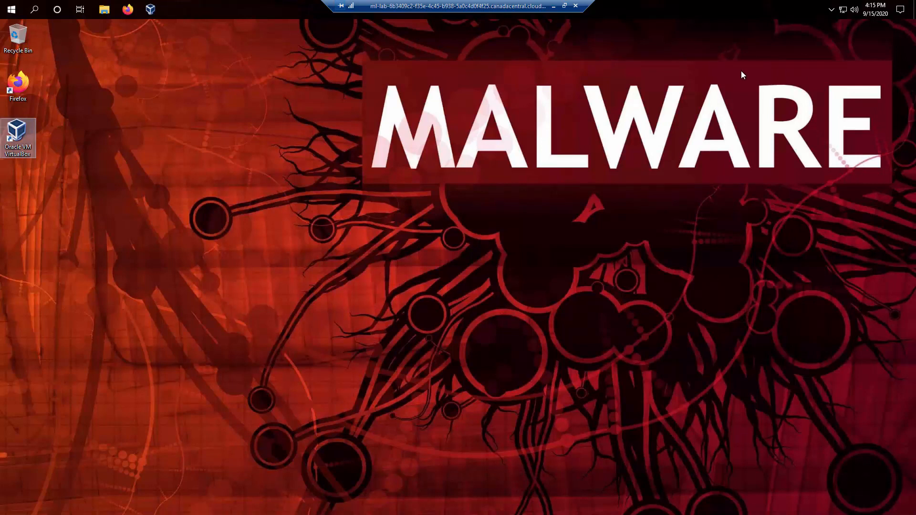
Shut down the remote Windows lab machine from the Start menu's Power options.
left_click(143, 135)
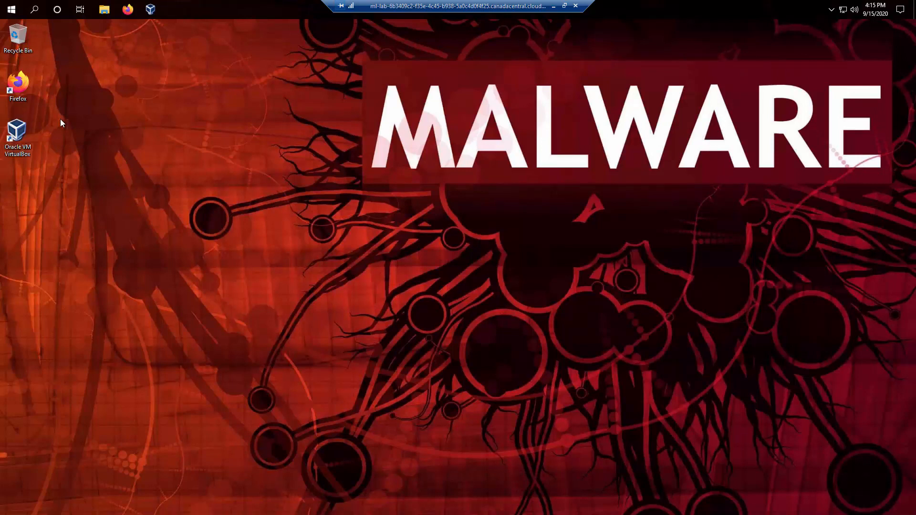
left_click(16, 16)
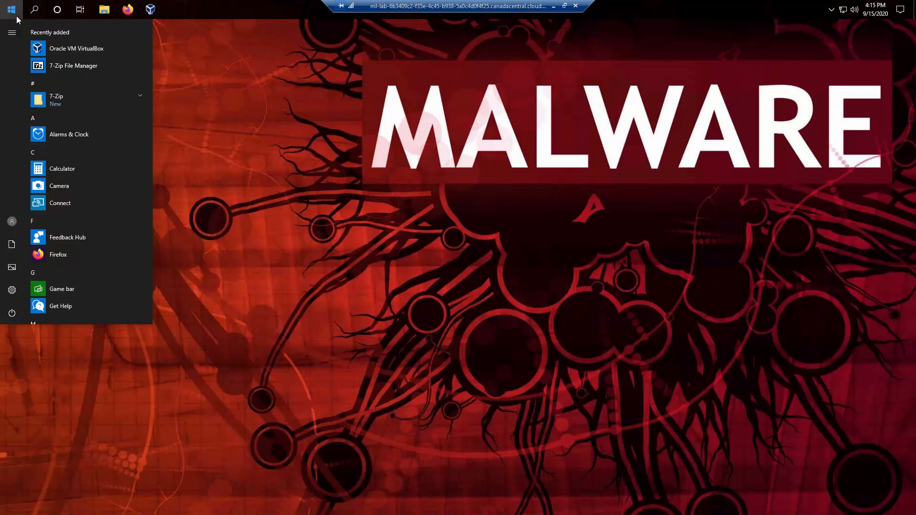
left_click(11, 316)
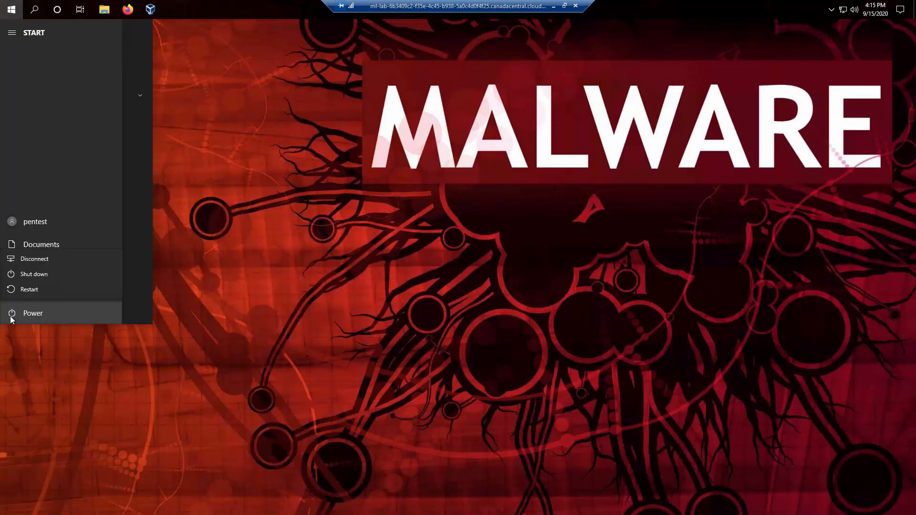
left_click(34, 274)
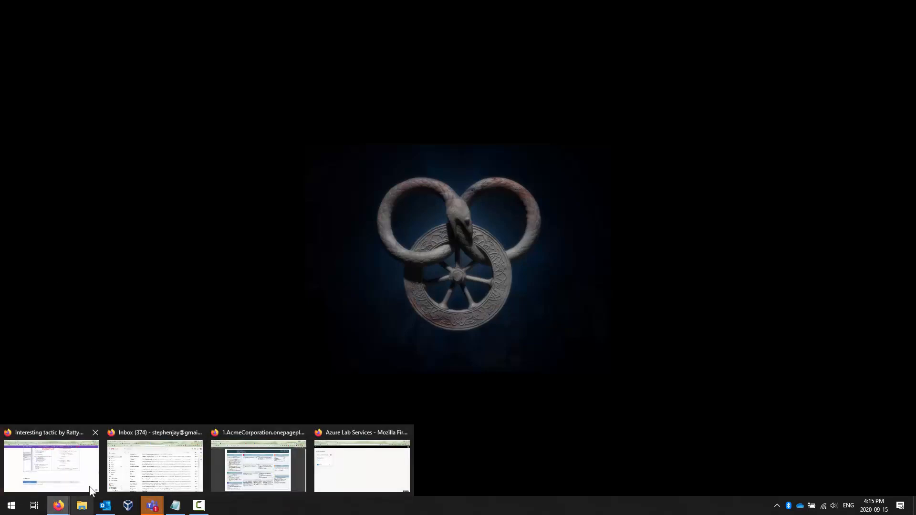
Sign back in to Azure Lab Services and switch off the SECU-1009 Malware Analysis VM.
left_click(367, 471)
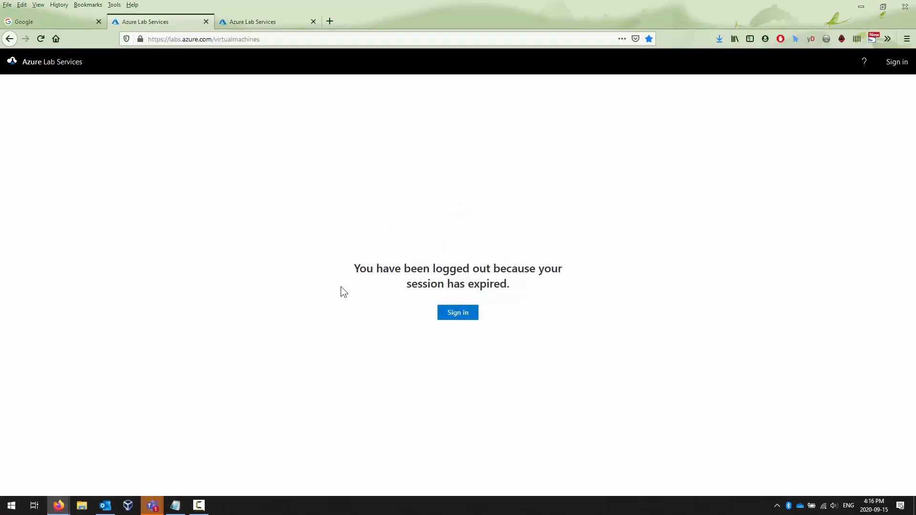
left_click(466, 316)
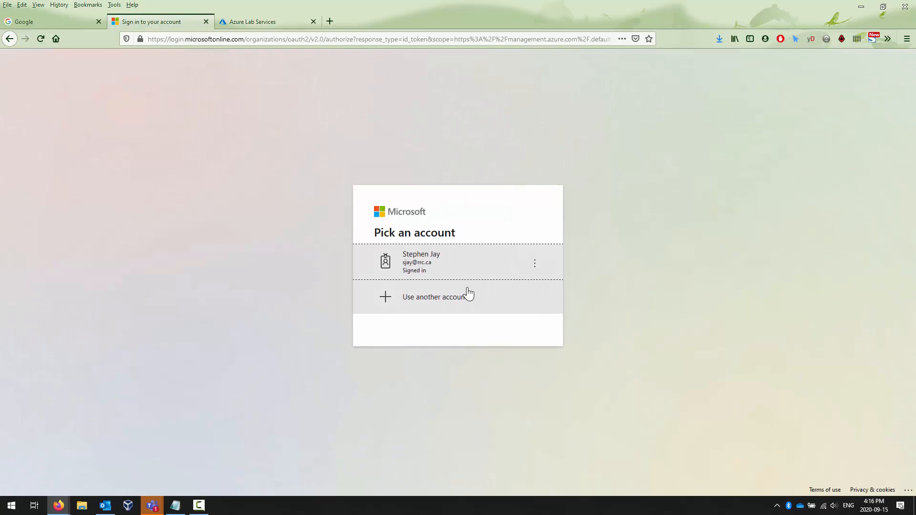
left_click(449, 256)
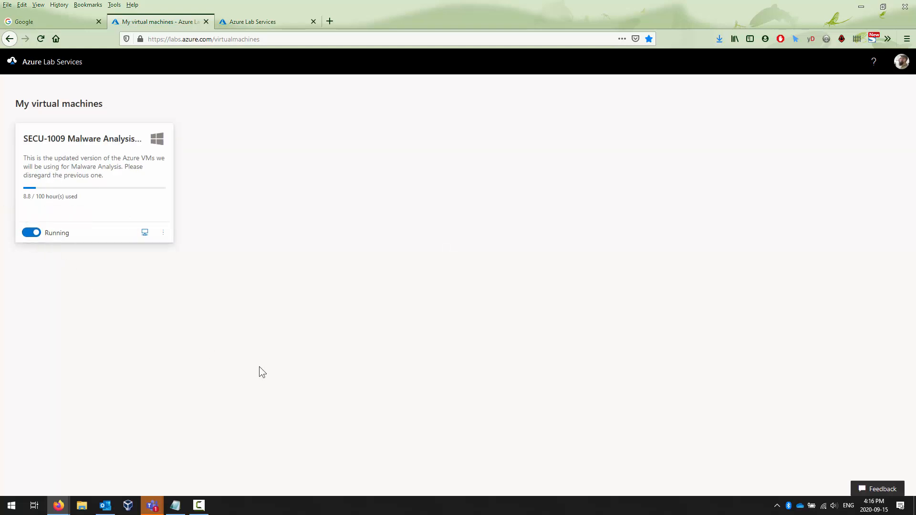
scroll(212, 382, "up", 8)
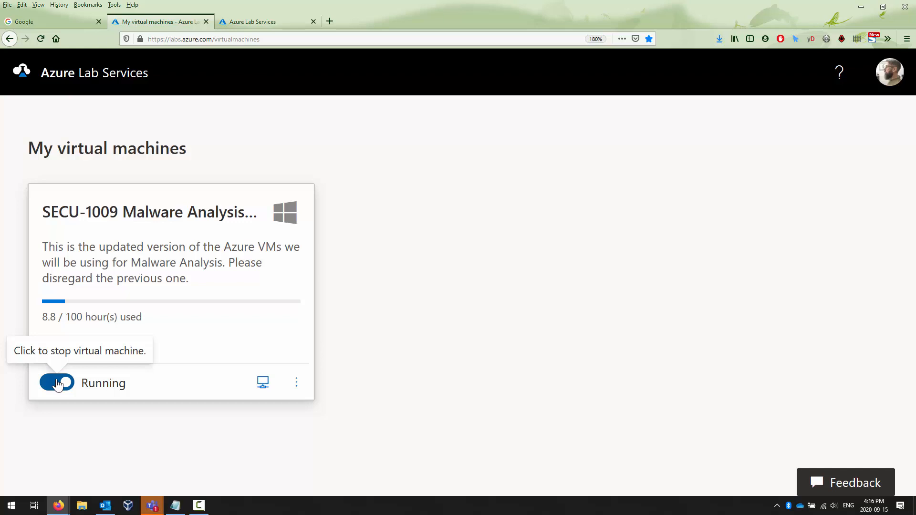
left_click(58, 383)
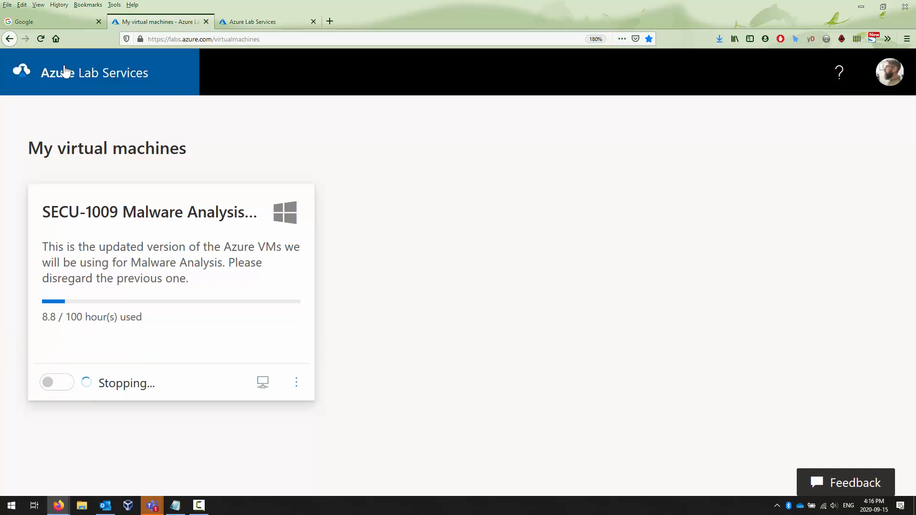